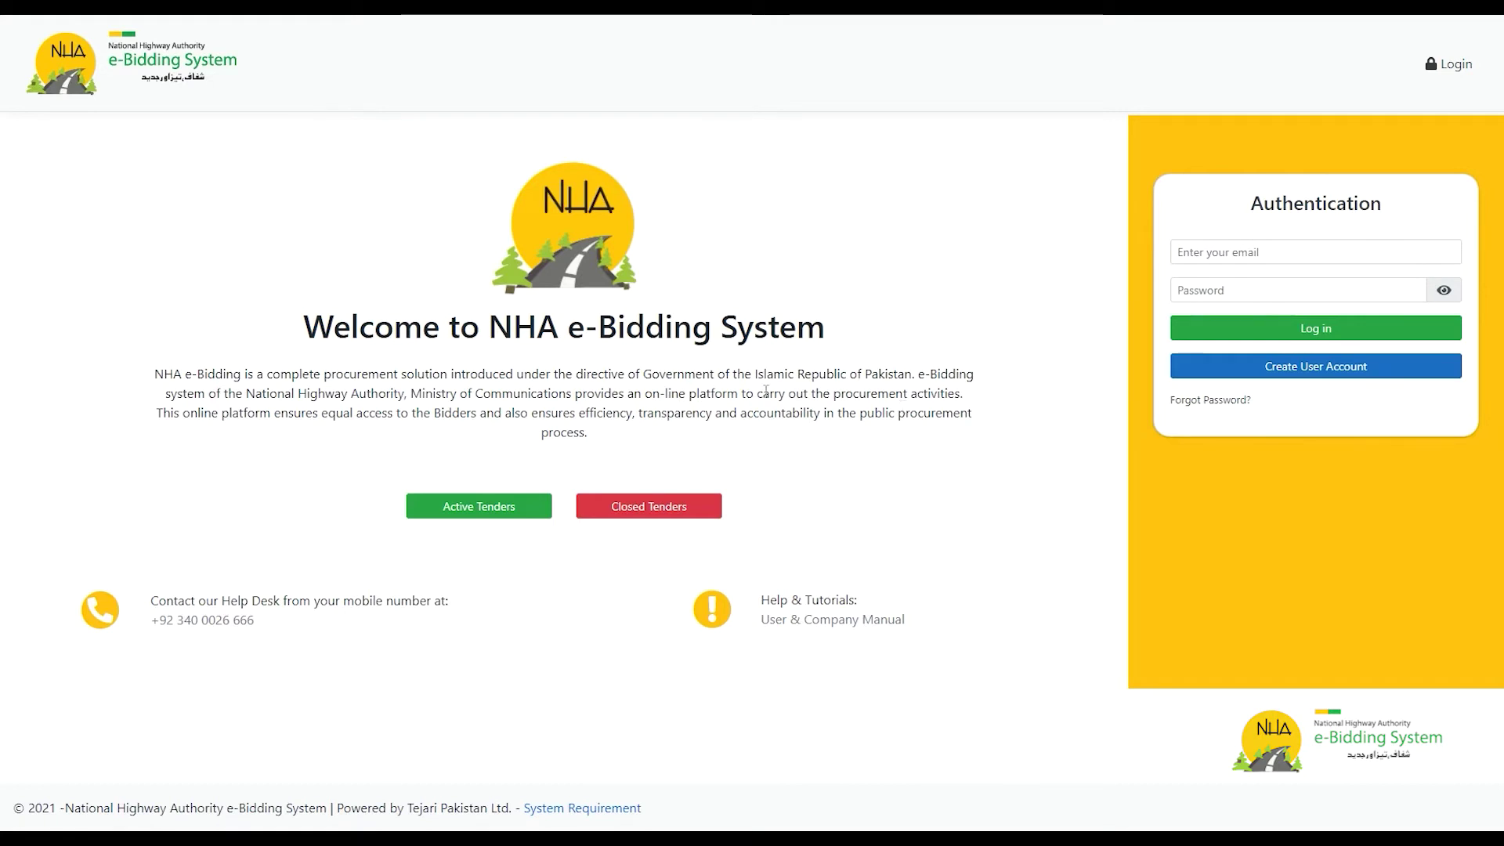
Log in to the e-Bidding System by entering the account e-mail and the account password
click(1222, 257)
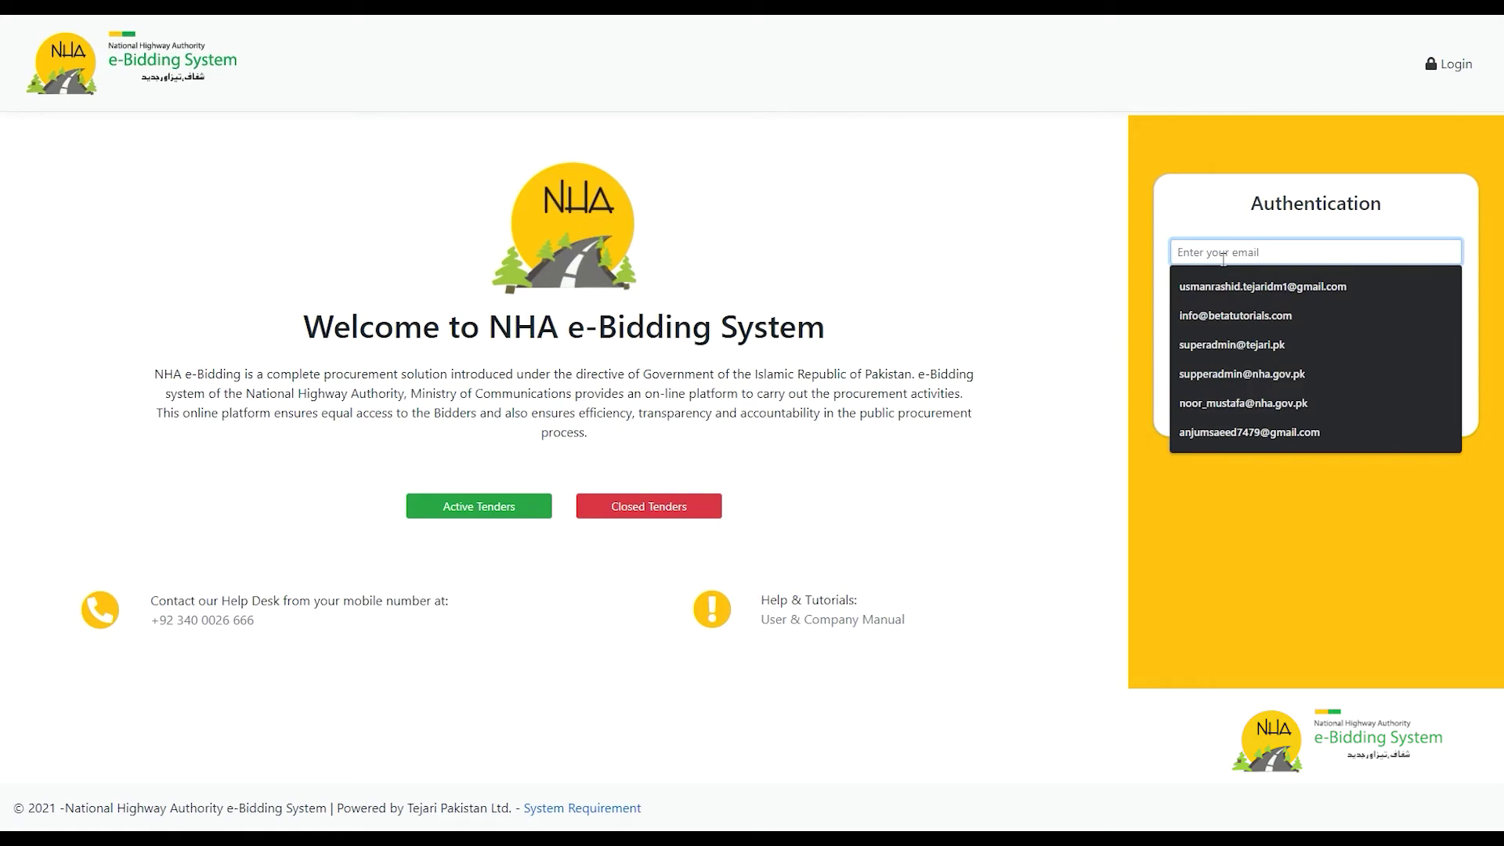
text(admin@demo.com)
key(Tab)
text(••••••••••)
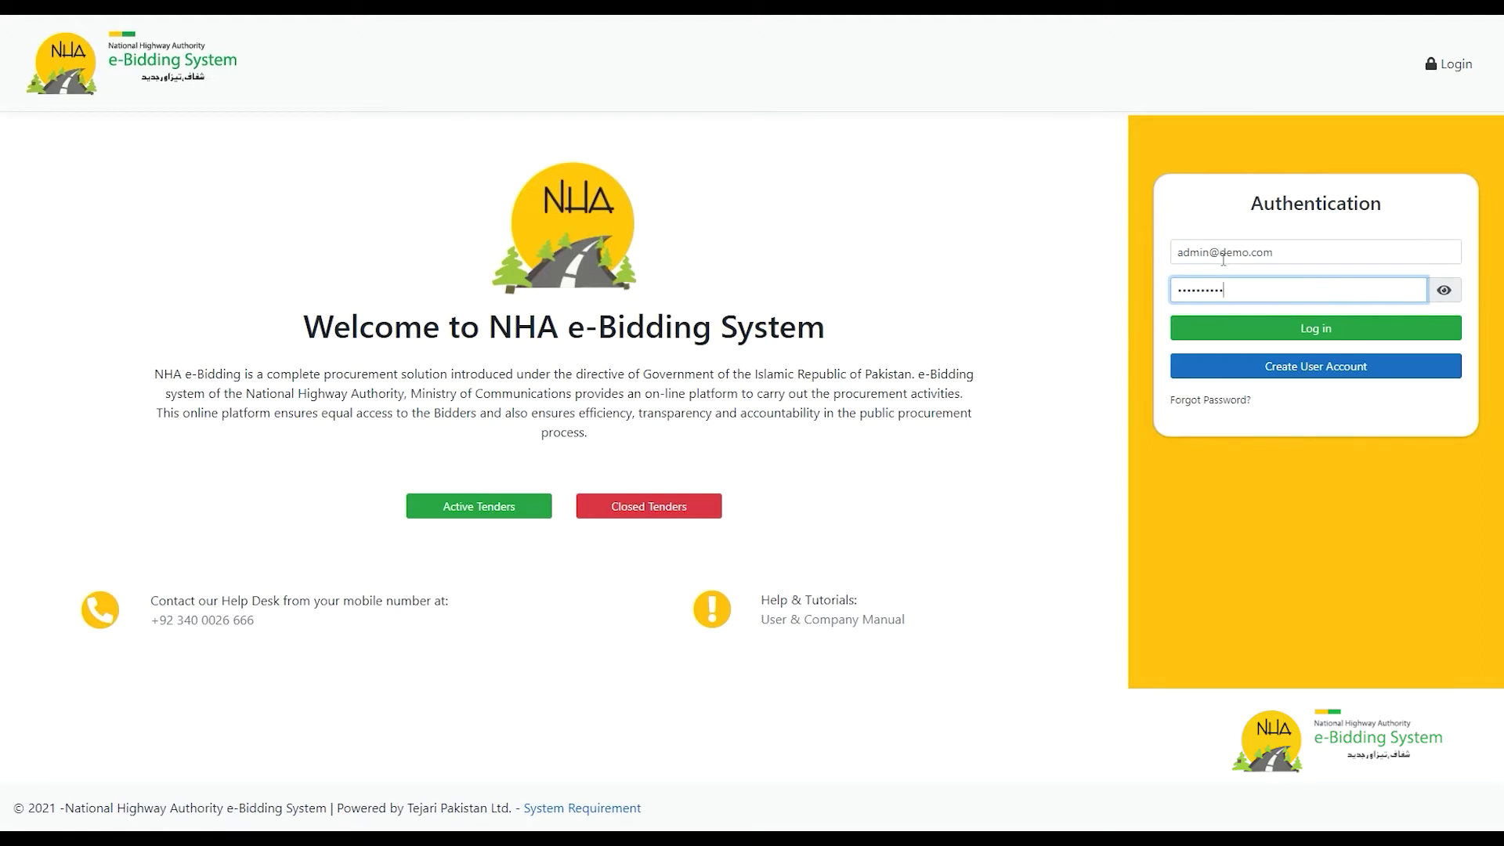
click(1314, 323)
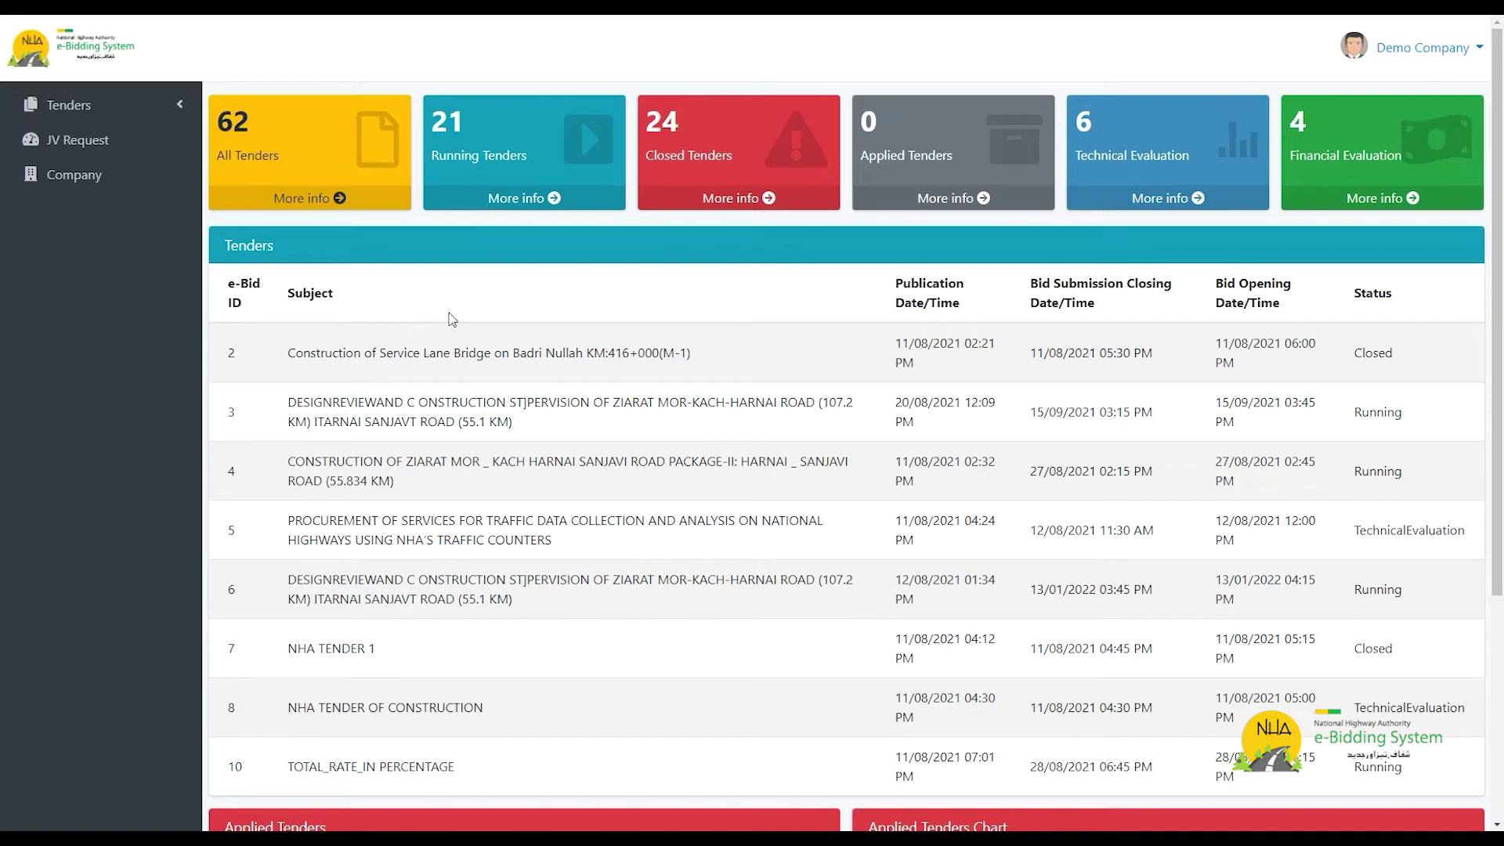
Review the dashboard's Tenders table and the Applied Tenders sections
scroll(381, 312, down, 1)
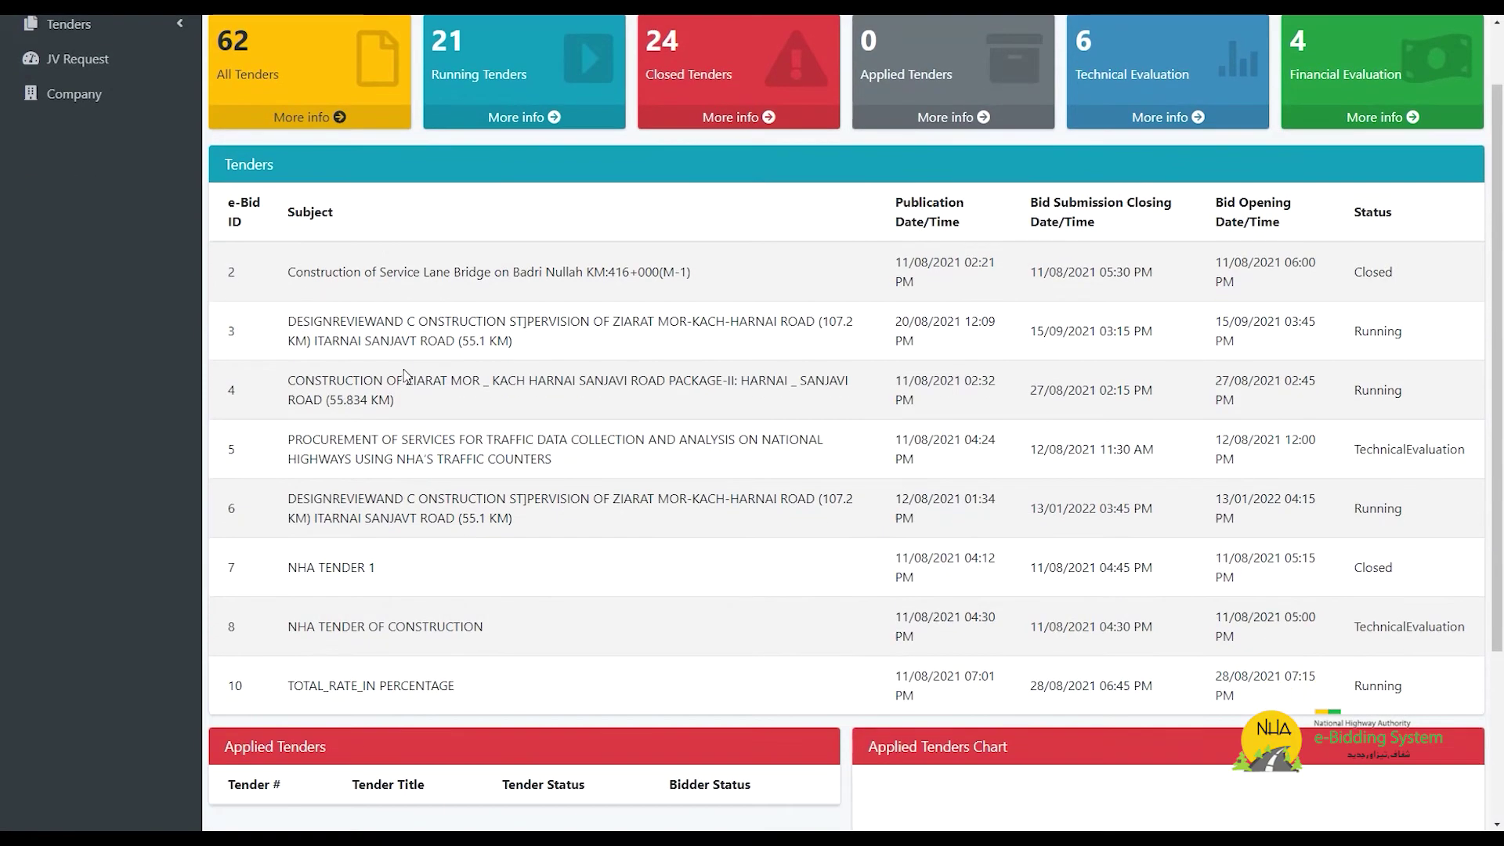
scroll(406, 376, down, 1)
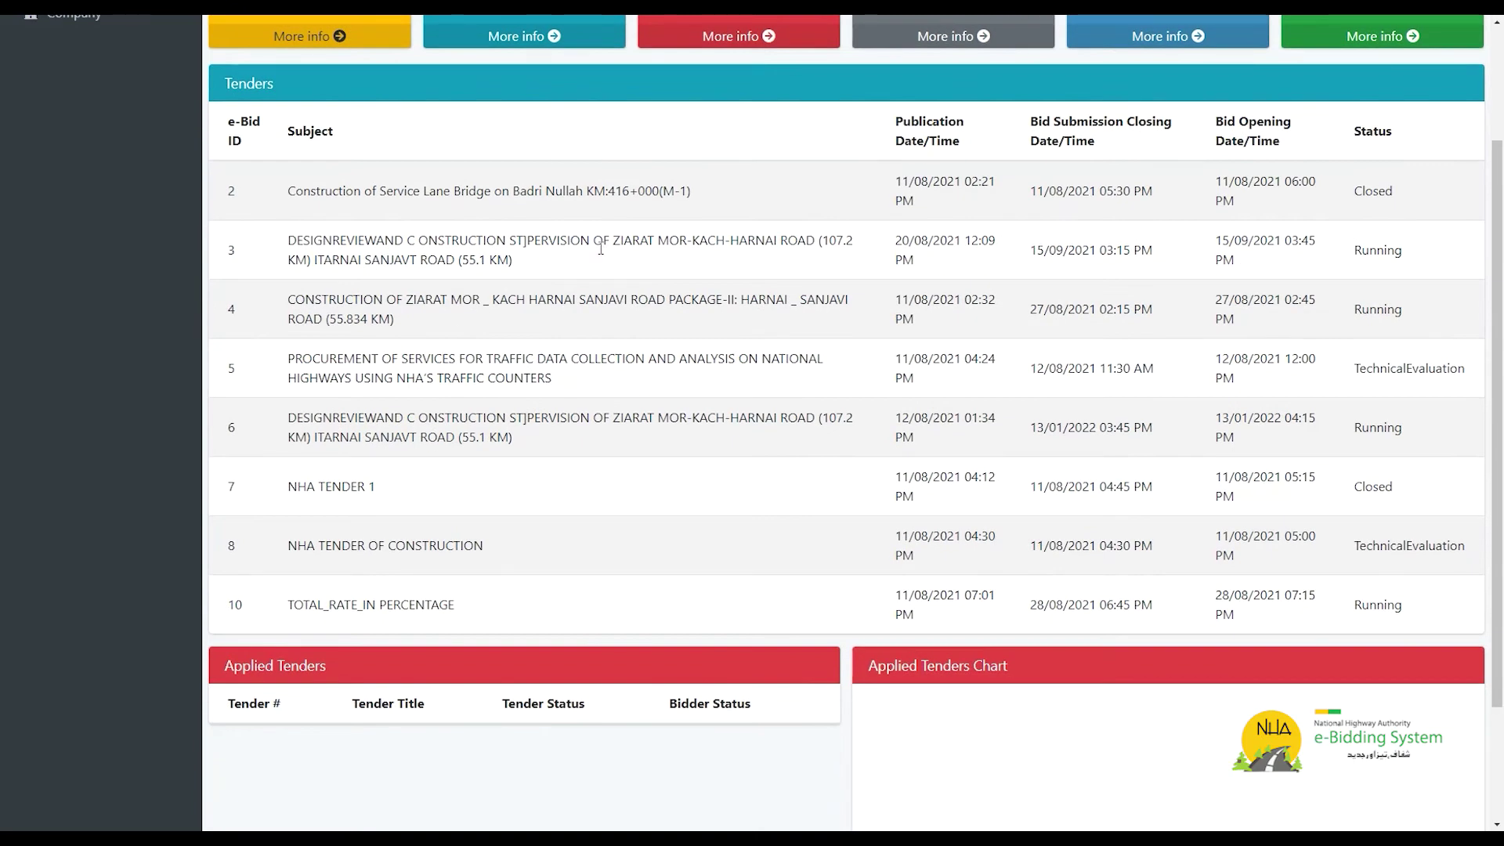
scroll(517, 433, down, 1)
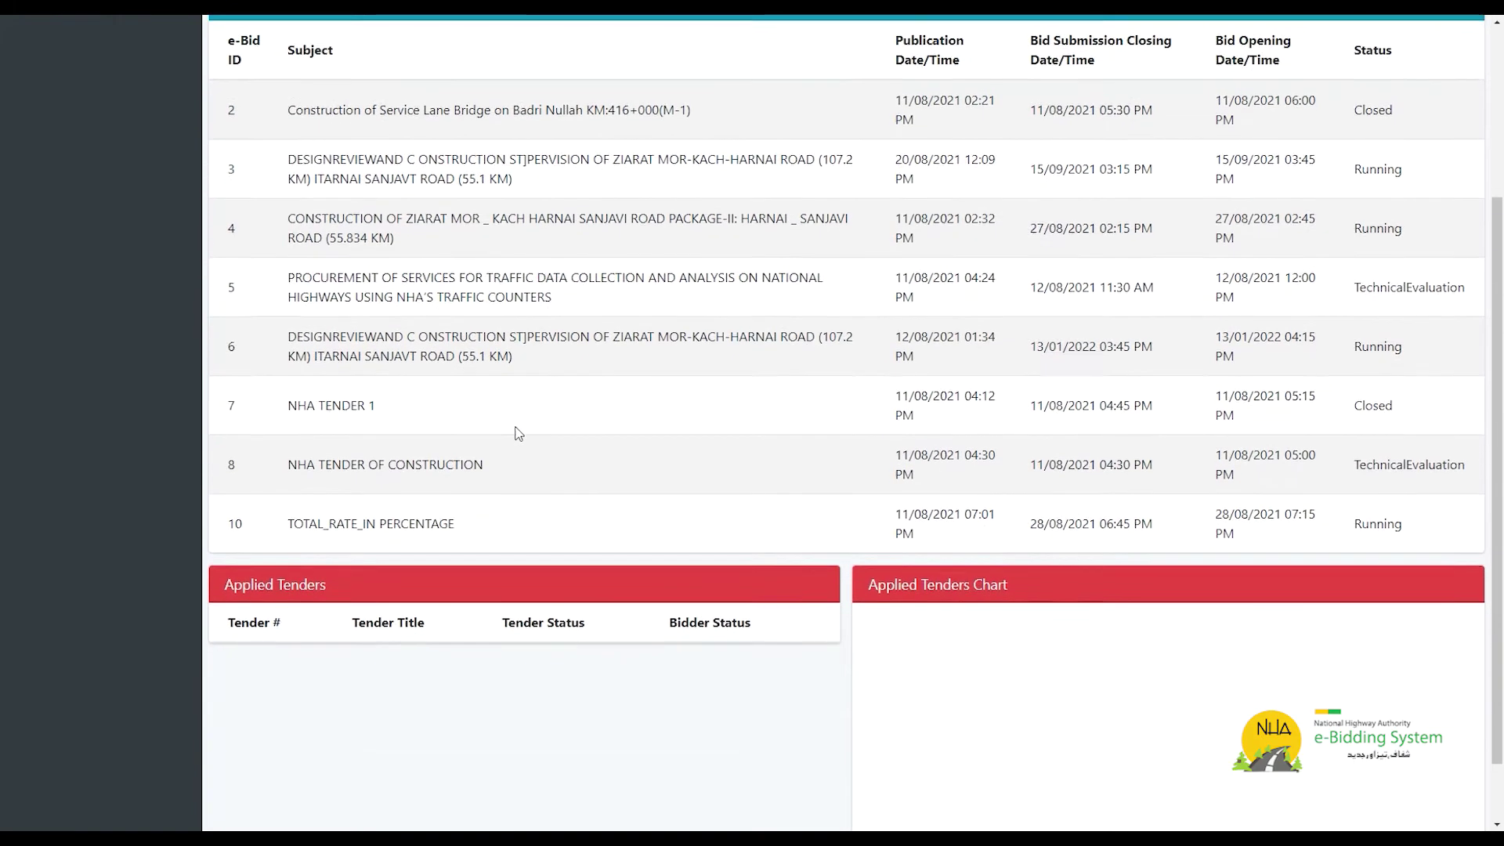
scroll(519, 433, down, 1)
scroll(519, 433, up, 1)
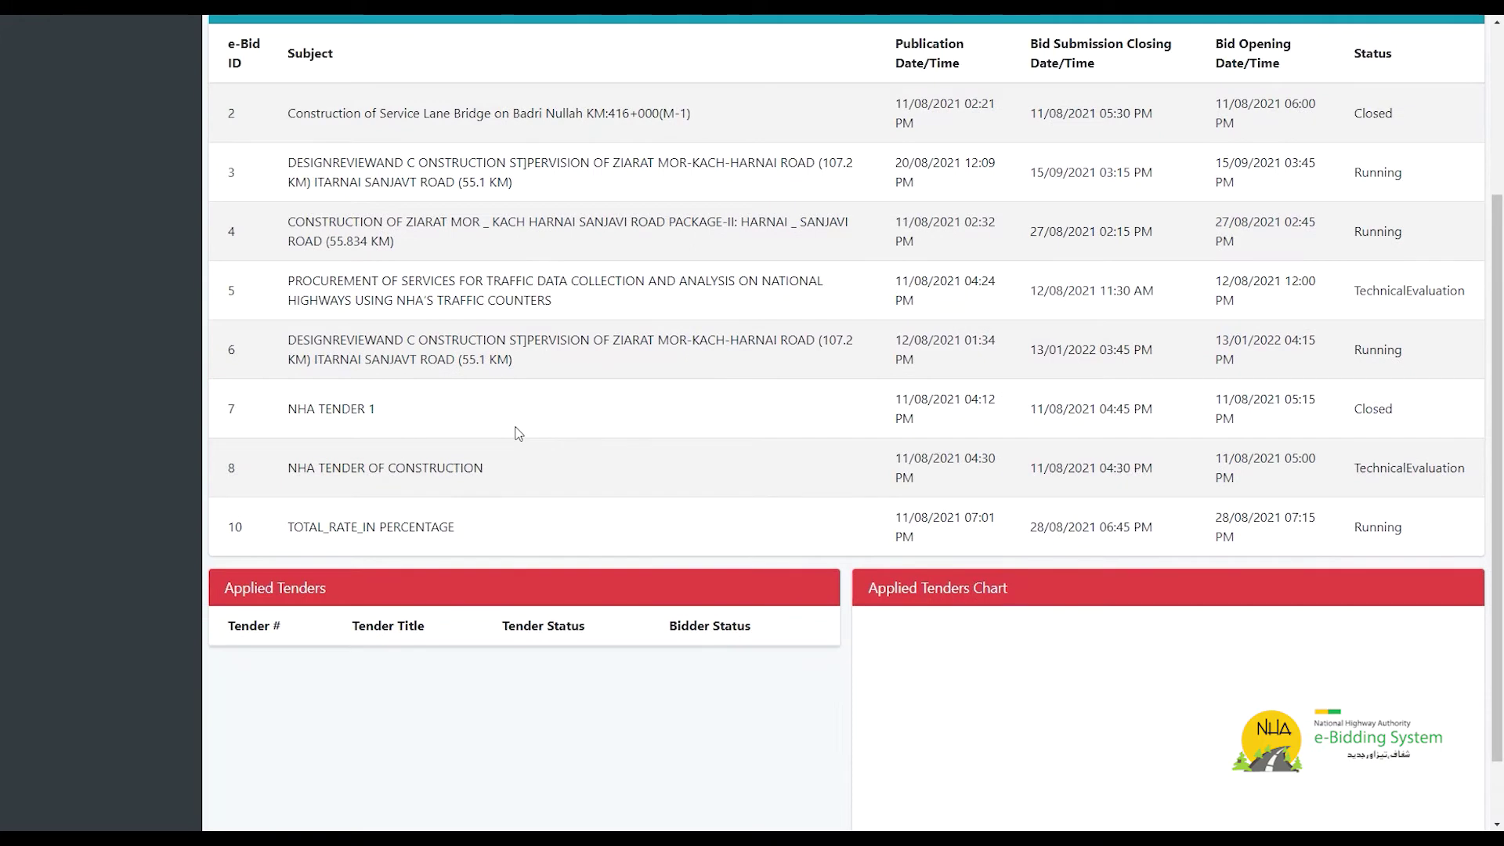
scroll(492, 428, up, 3)
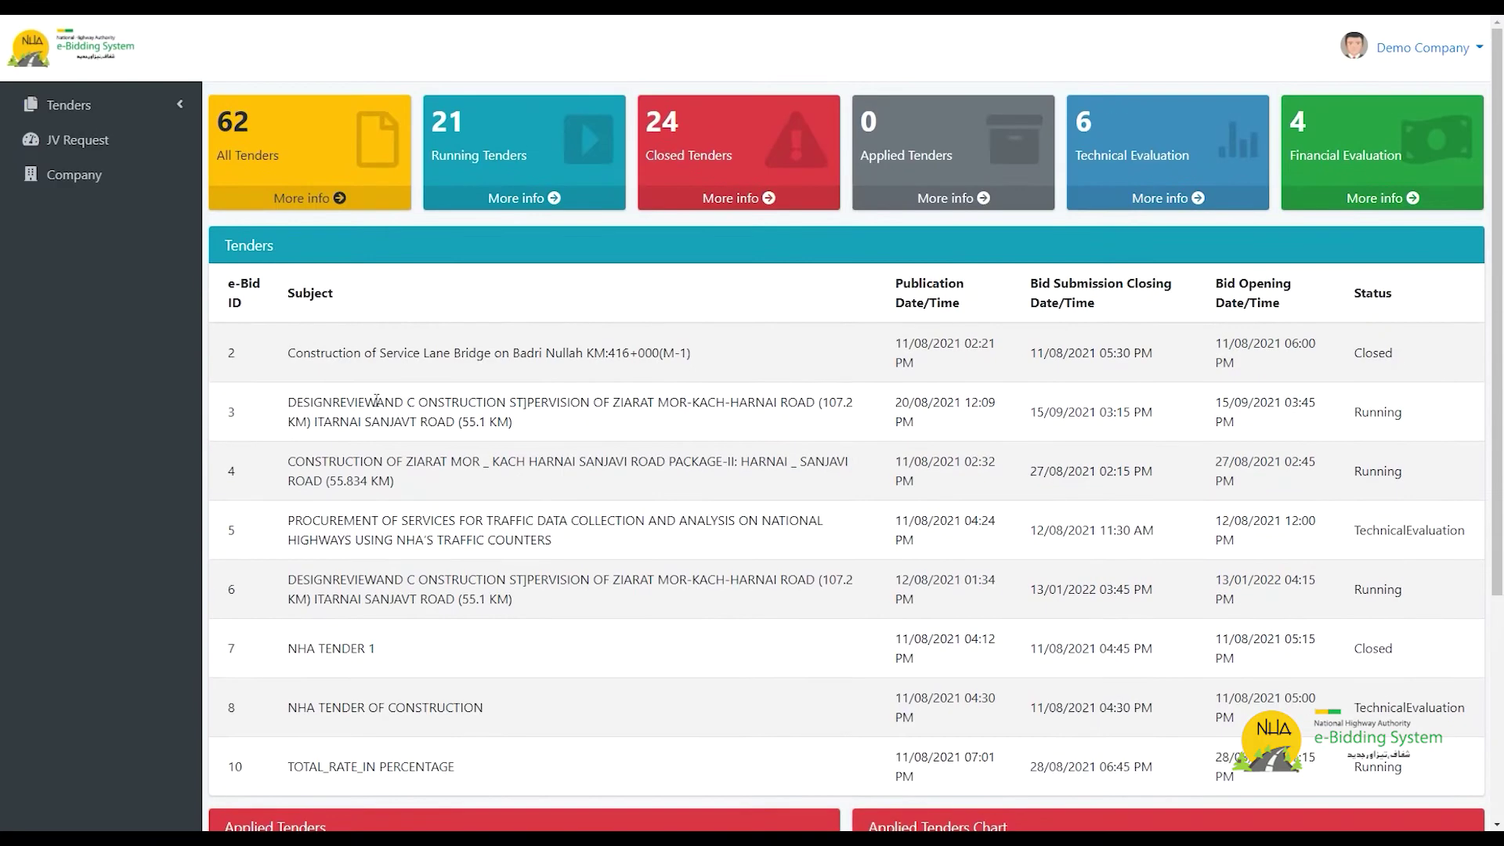
List the running tenders and open the details of e-Bid 46, Construction of service lane Bridge on Badri Nullah (M-1), KM: 416+000
click(153, 121)
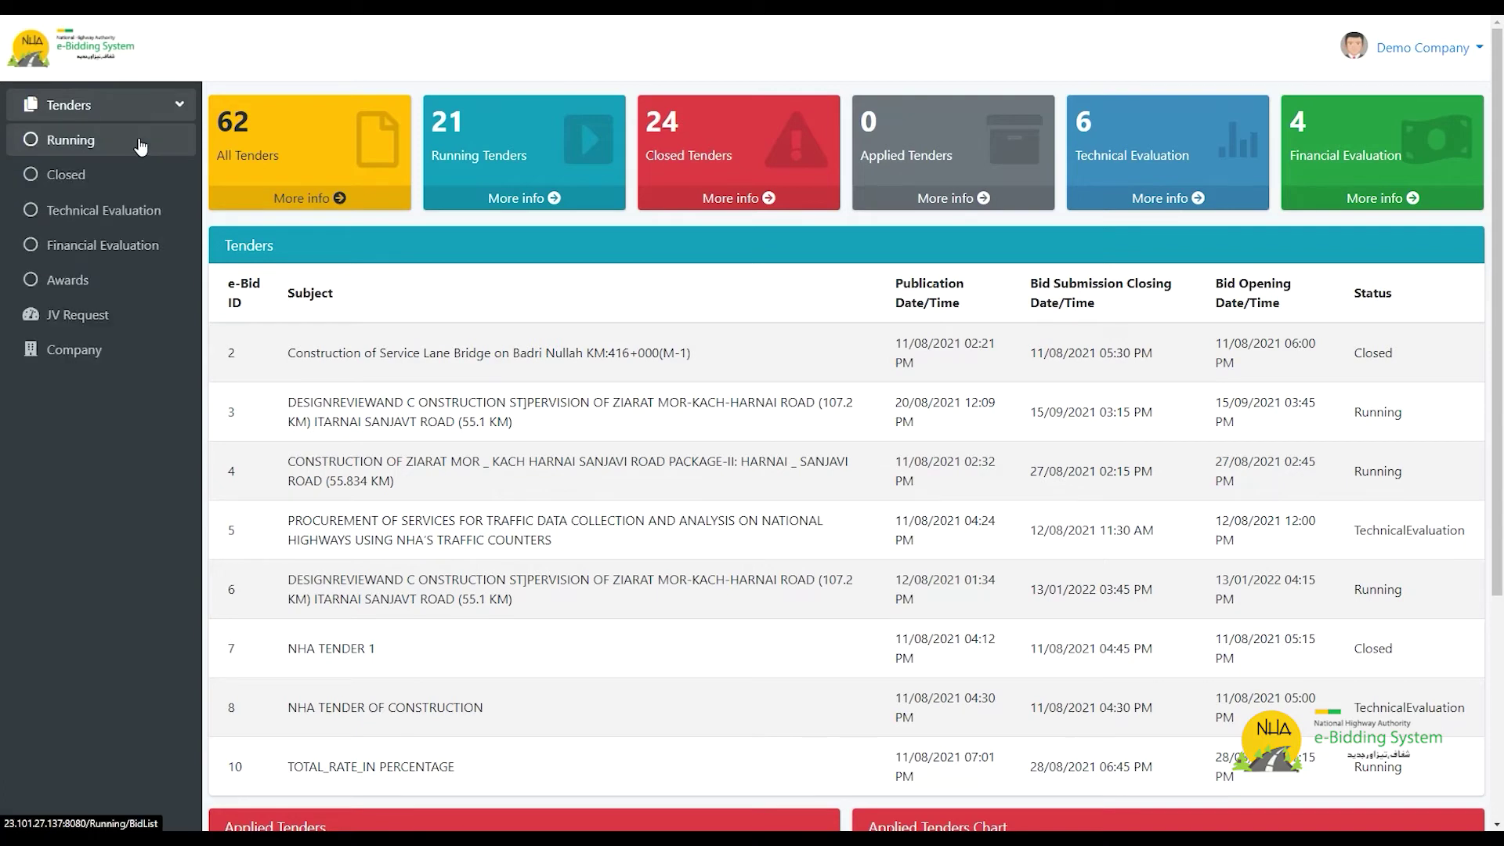
click(141, 147)
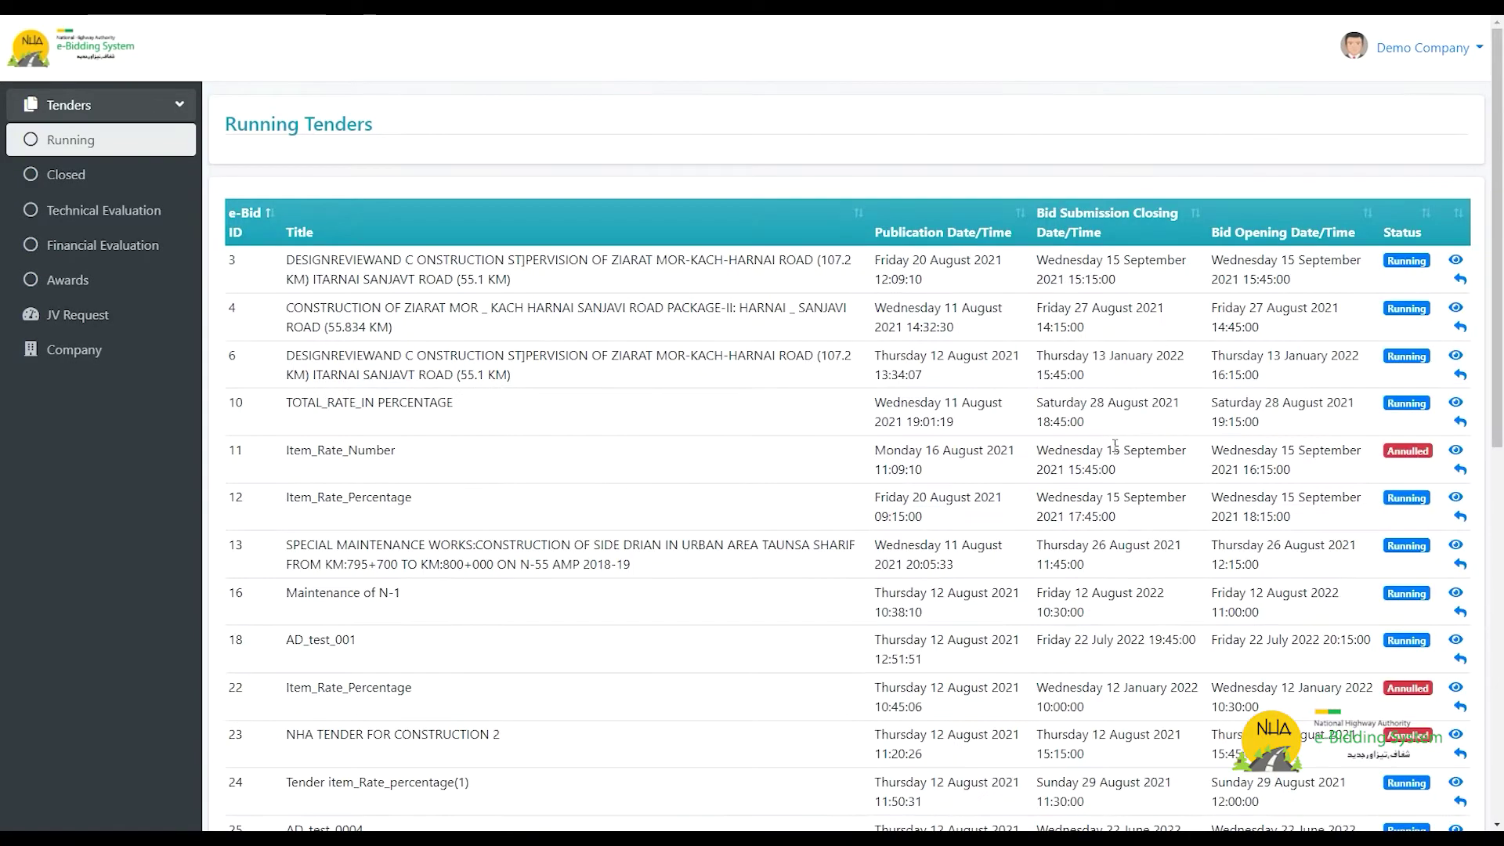
scroll(1113, 441, down, 2)
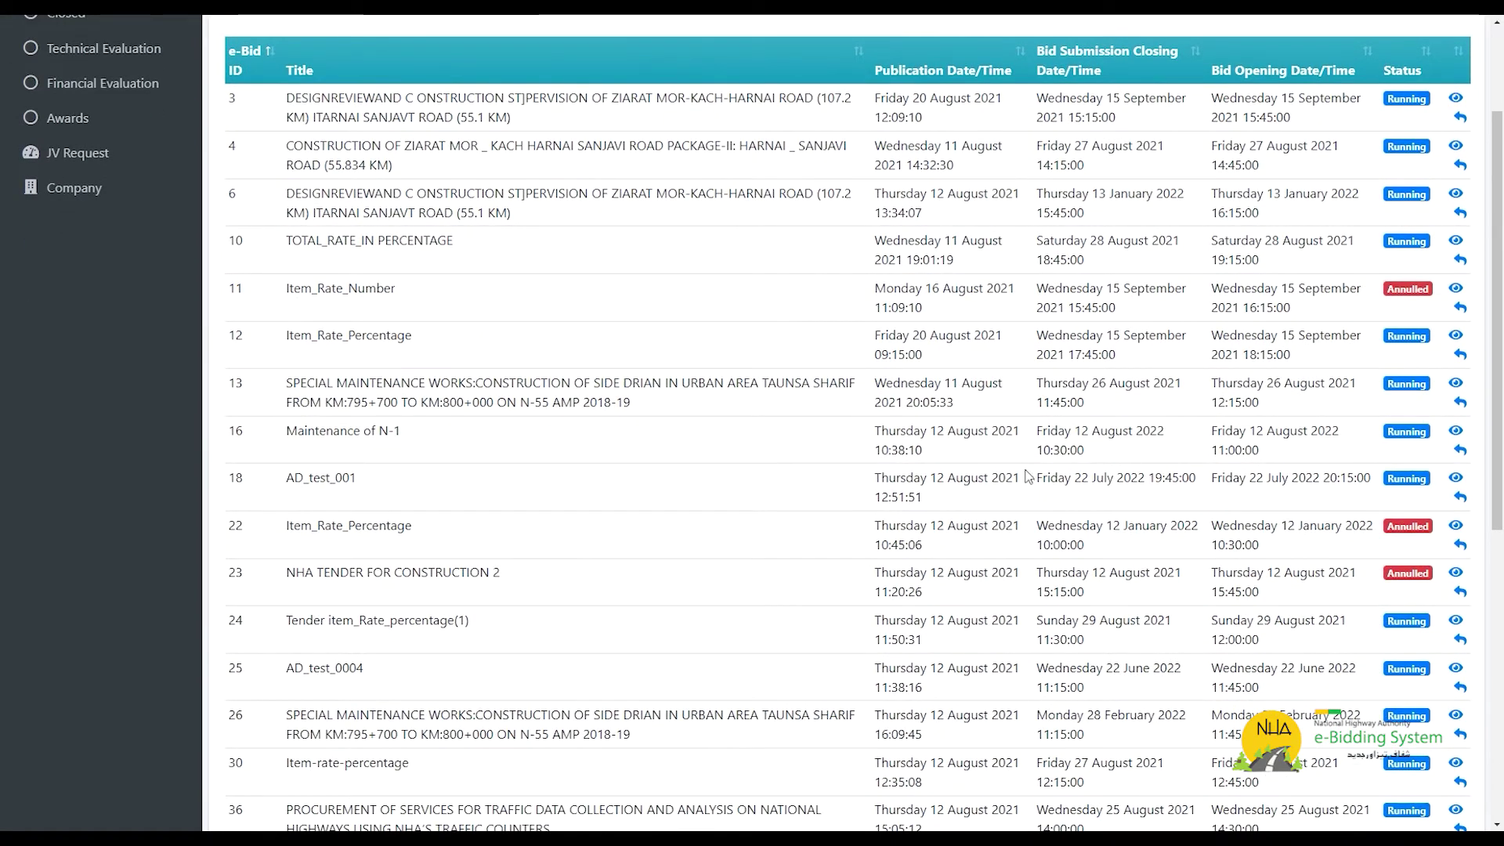
scroll(674, 590, down, 1)
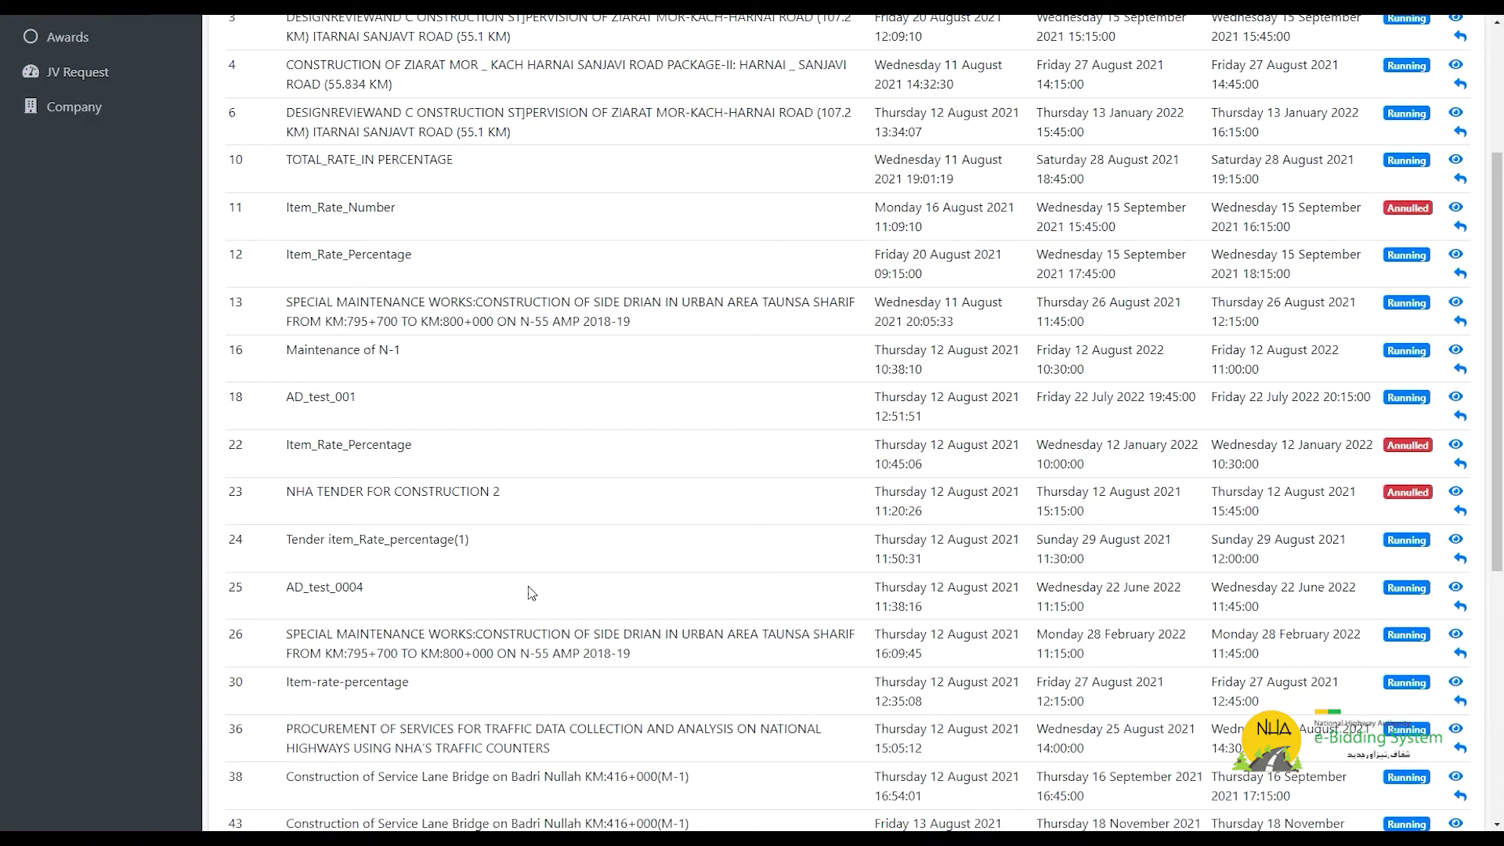
scroll(533, 591, down, 3)
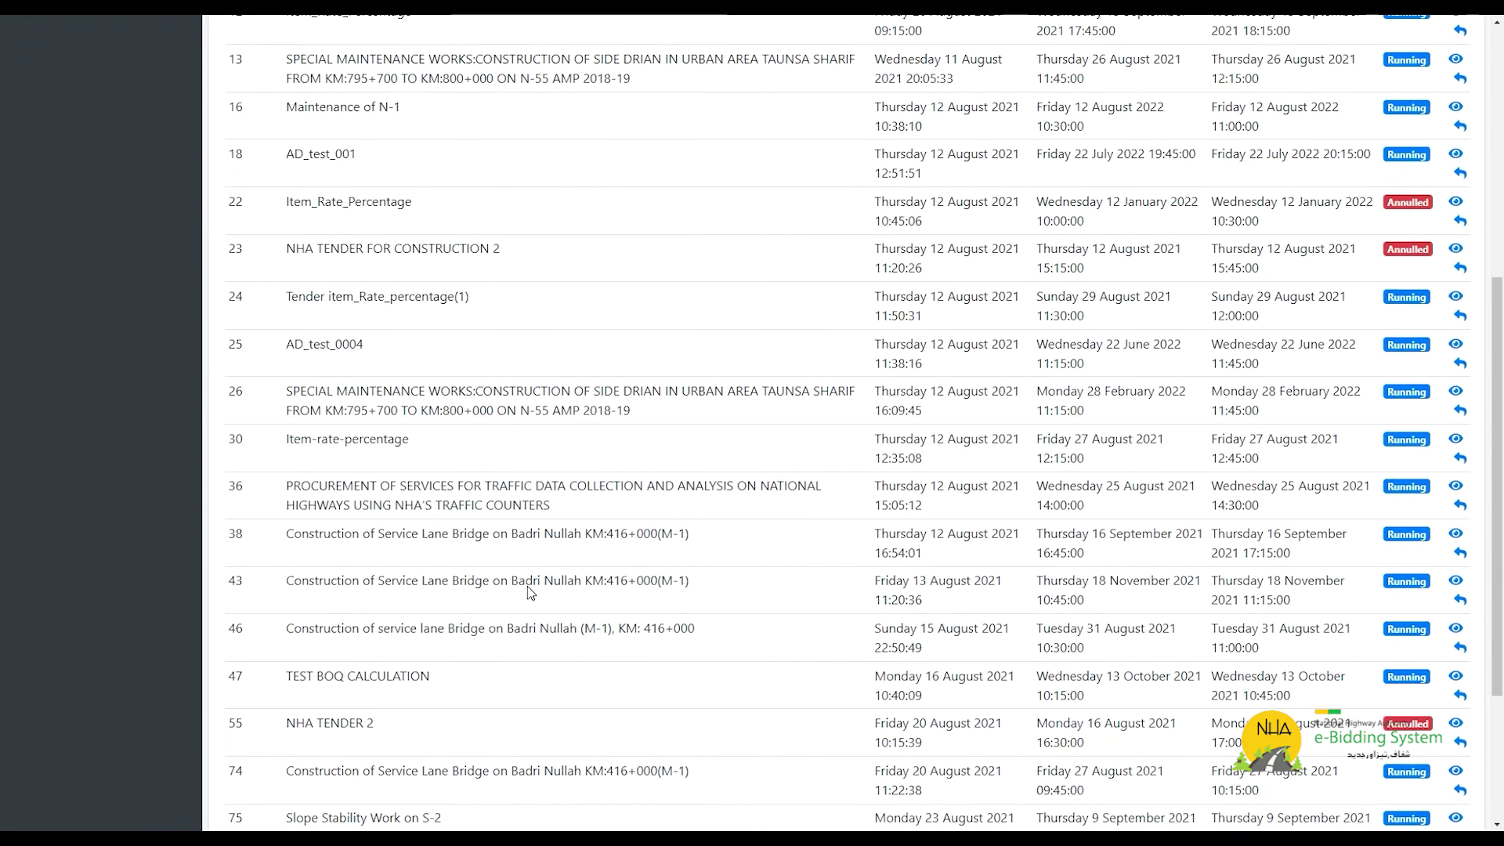
click(1460, 648)
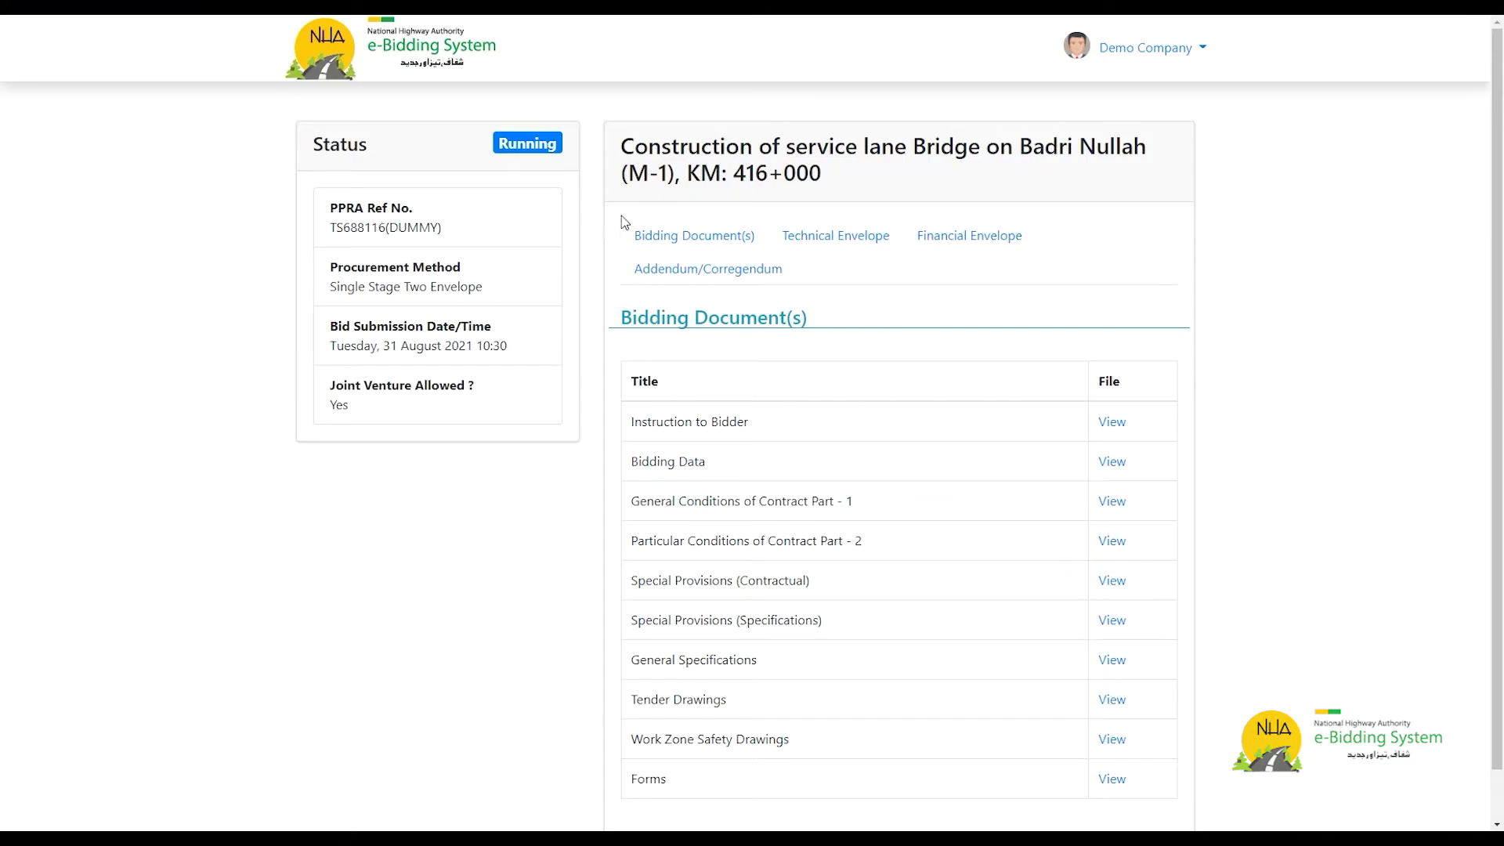
Review the tender's bidding documents, technical envelope, financial envelope and addendum/corrigendum sections
click(709, 238)
click(824, 238)
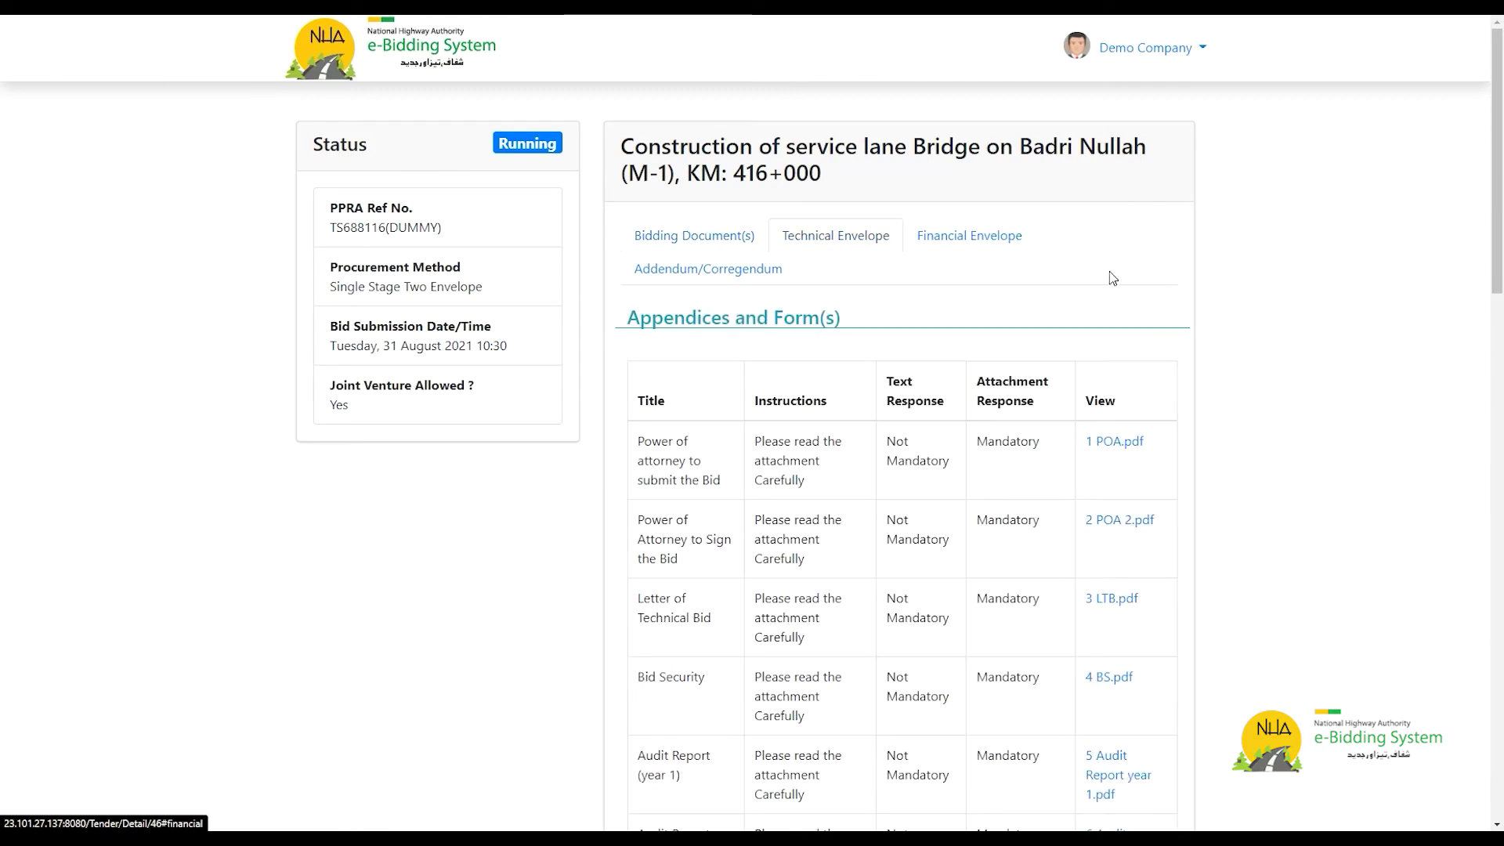
scroll(1068, 294, down, 7)
scroll(1041, 274, up, 7)
click(993, 240)
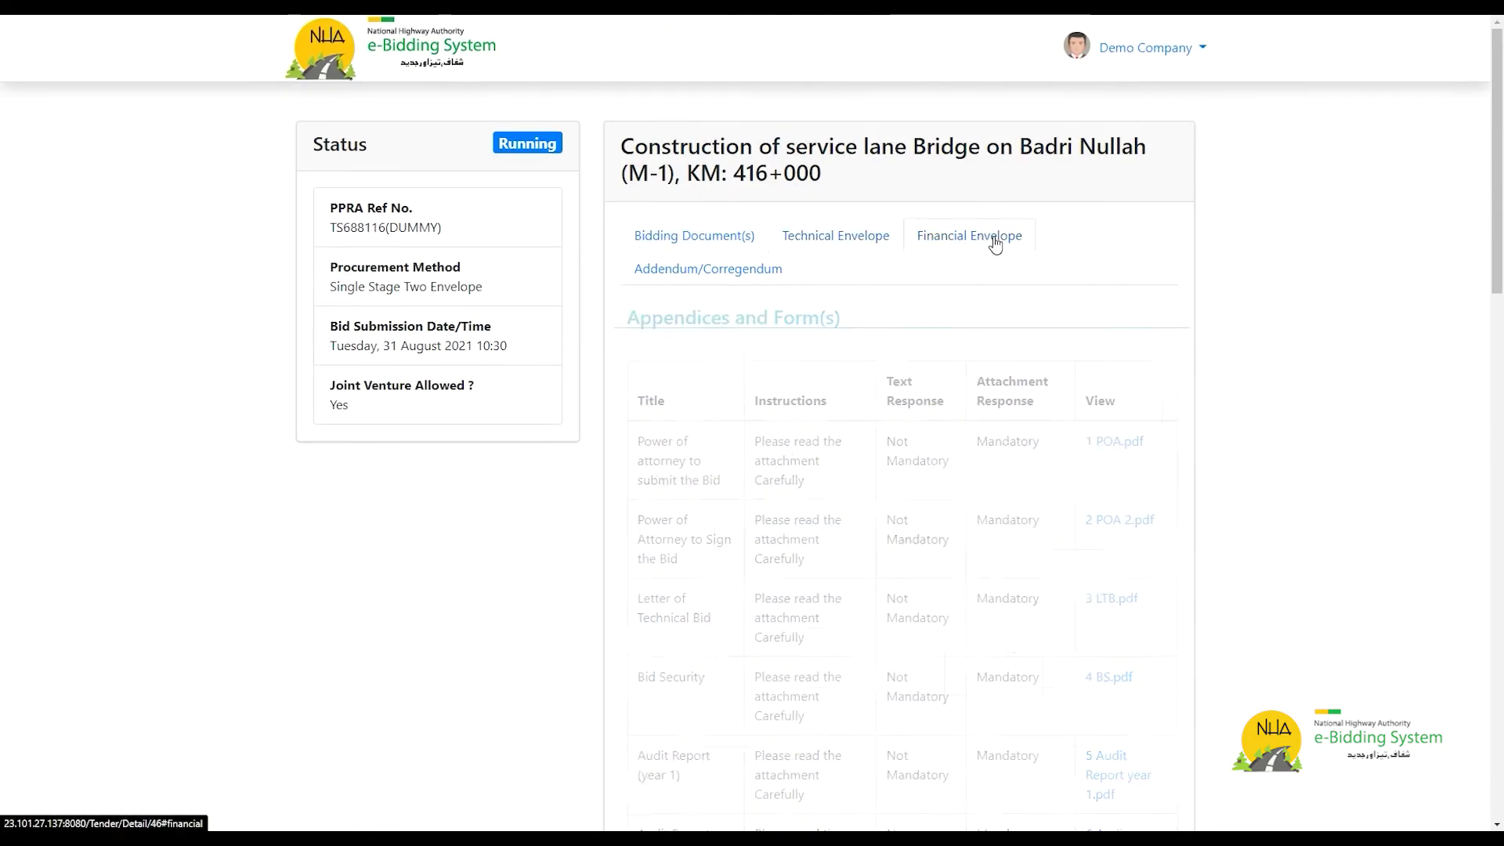
click(709, 269)
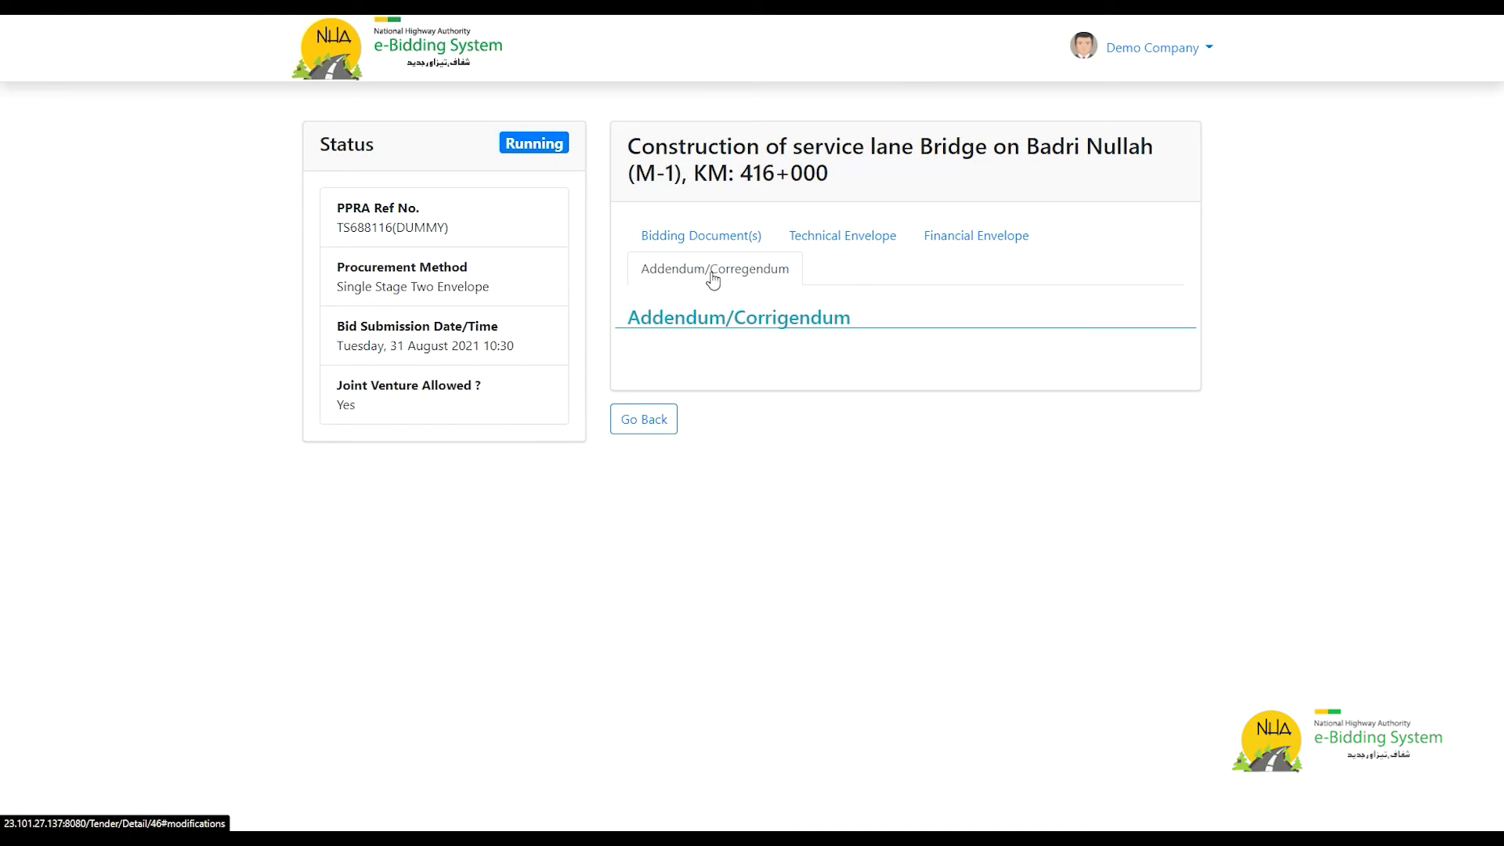
Return to the running tenders, open the response page for e-Bid 46 and start the bid response
click(659, 435)
scroll(1159, 424, down, 5)
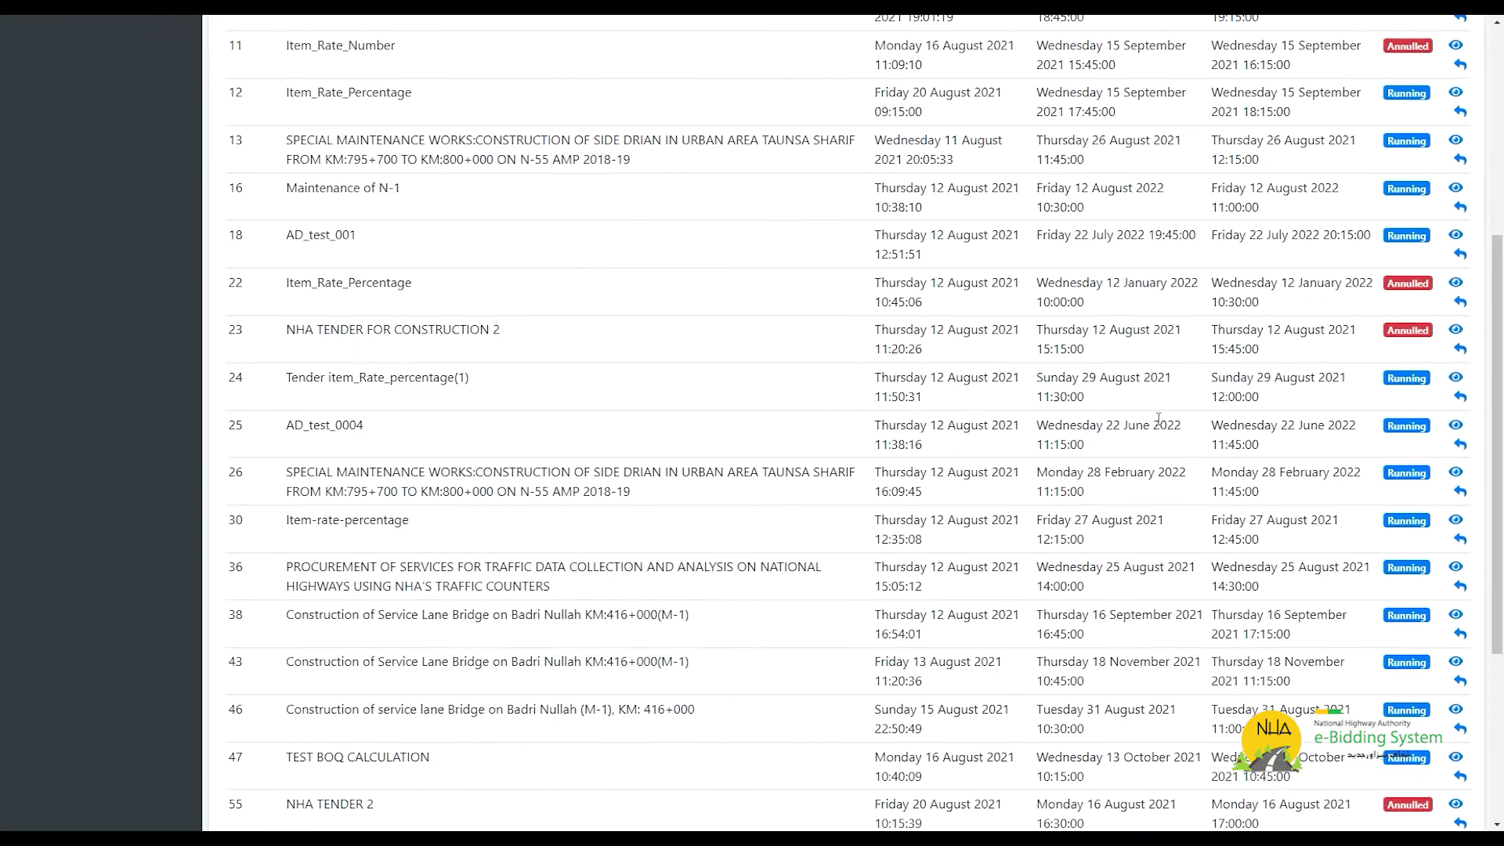
scroll(1160, 425, down, 5)
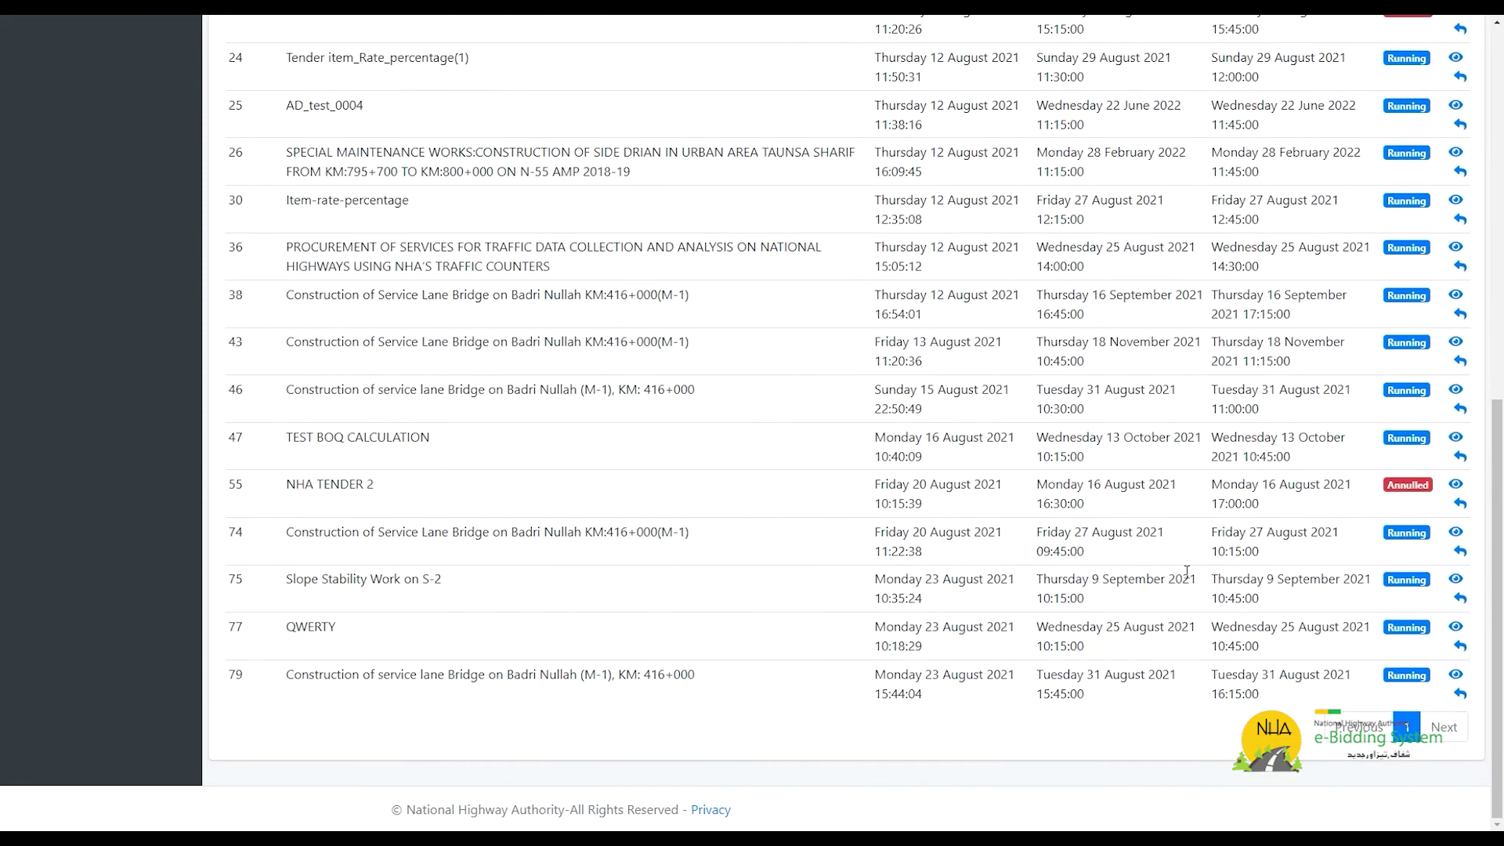
click(1460, 408)
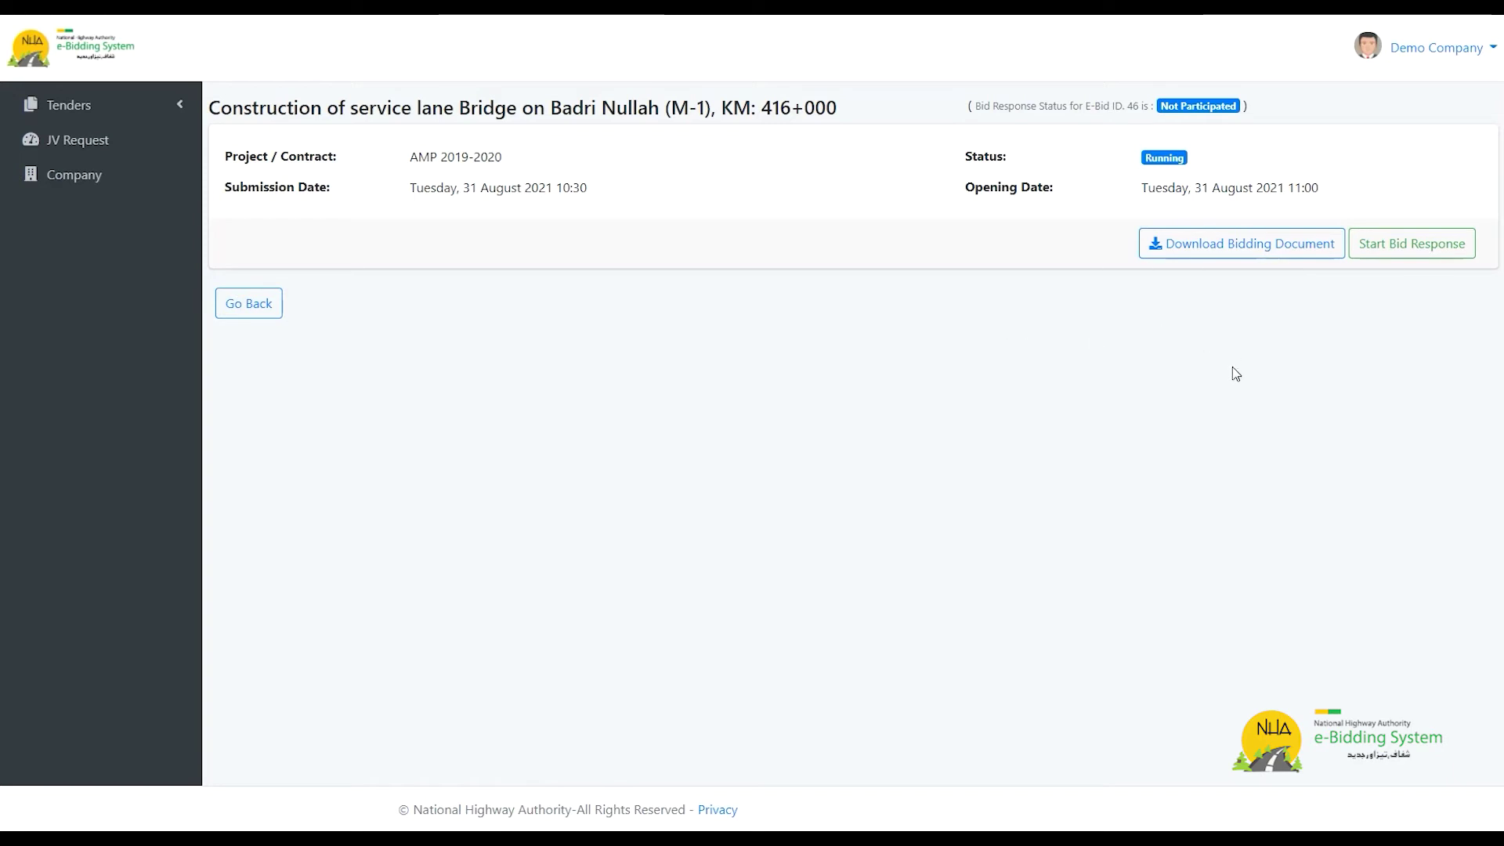
click(1281, 256)
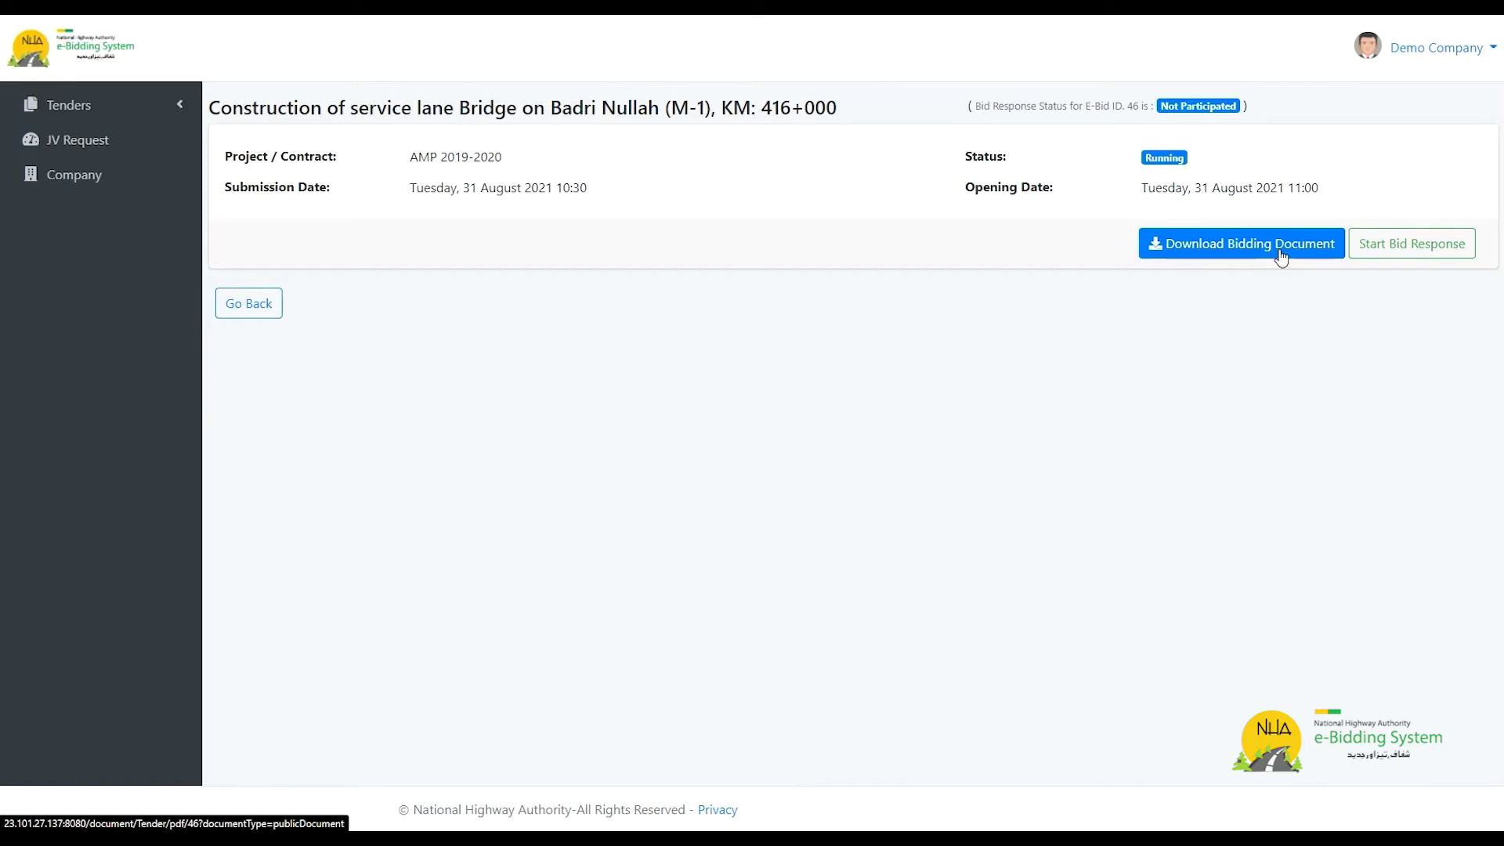
click(1361, 251)
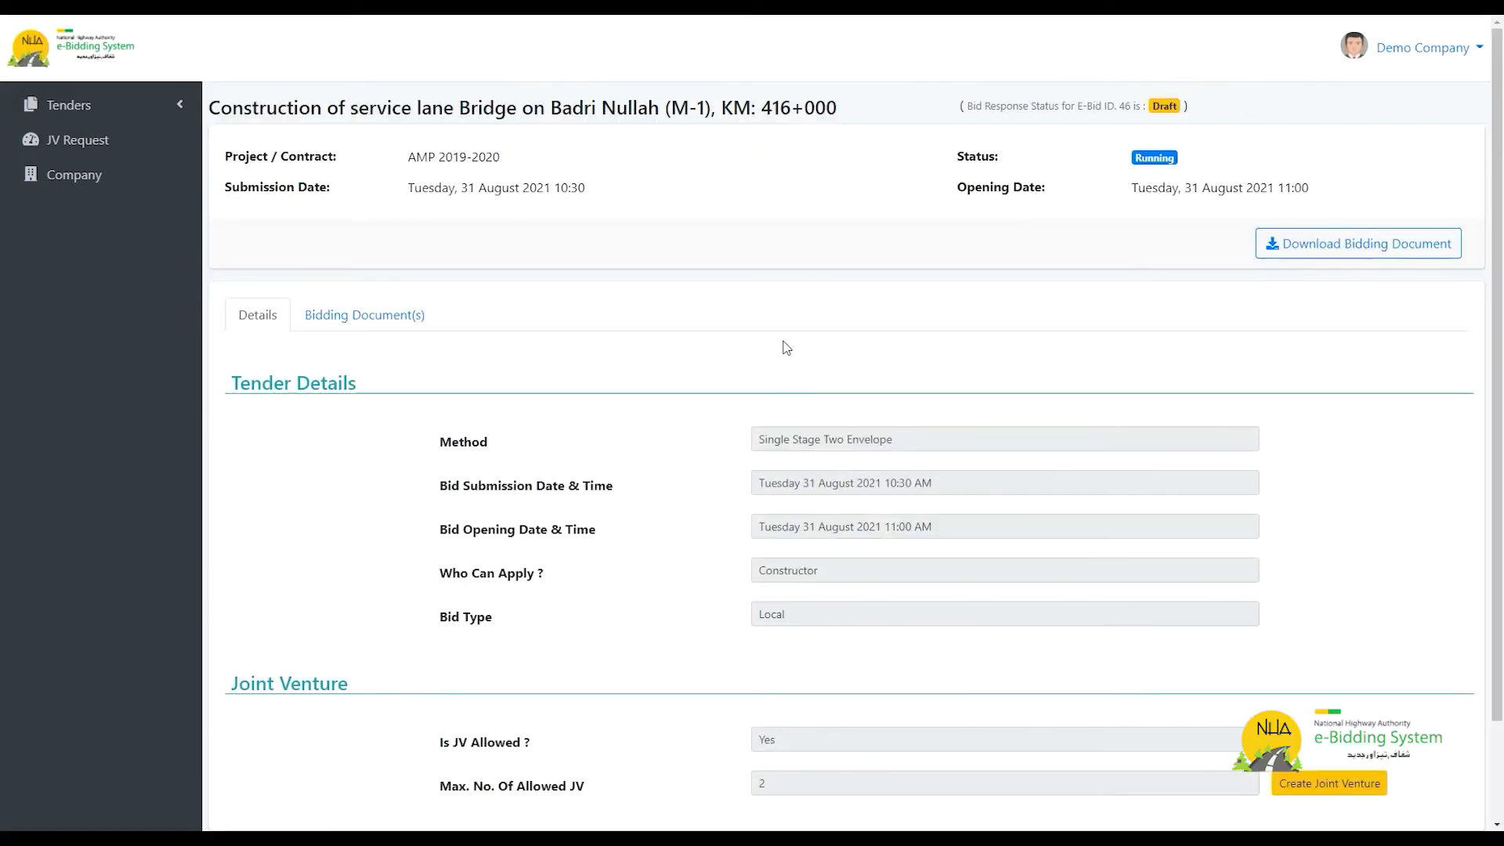
Examine the bid response status and the joint venture form's company search, date and agreement fields, then close the form without saving
drag(1085, 106, 1176, 106)
click(1249, 110)
scroll(957, 345, down, 2)
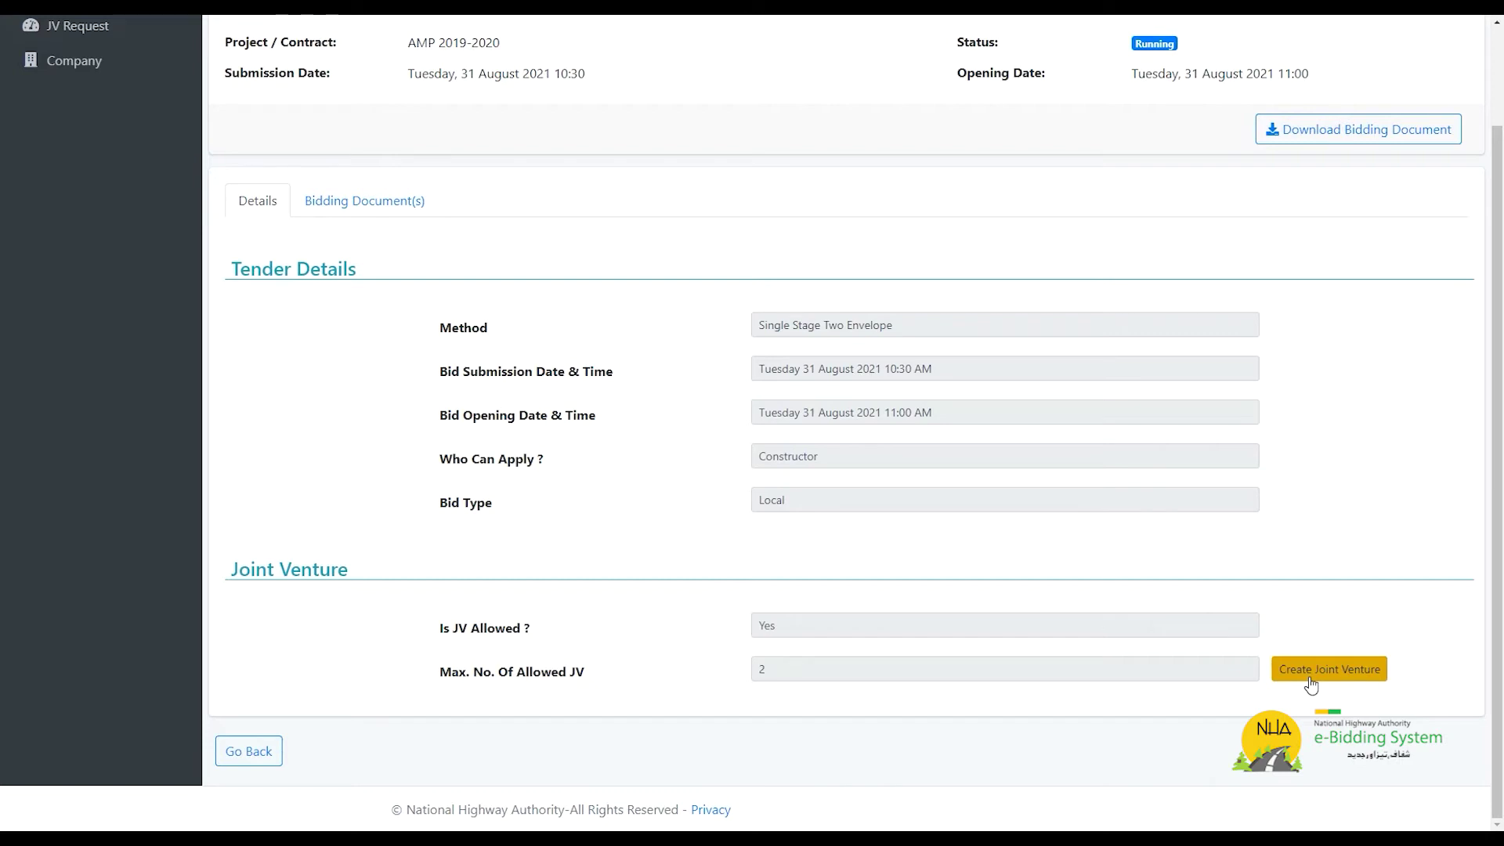
click(1311, 678)
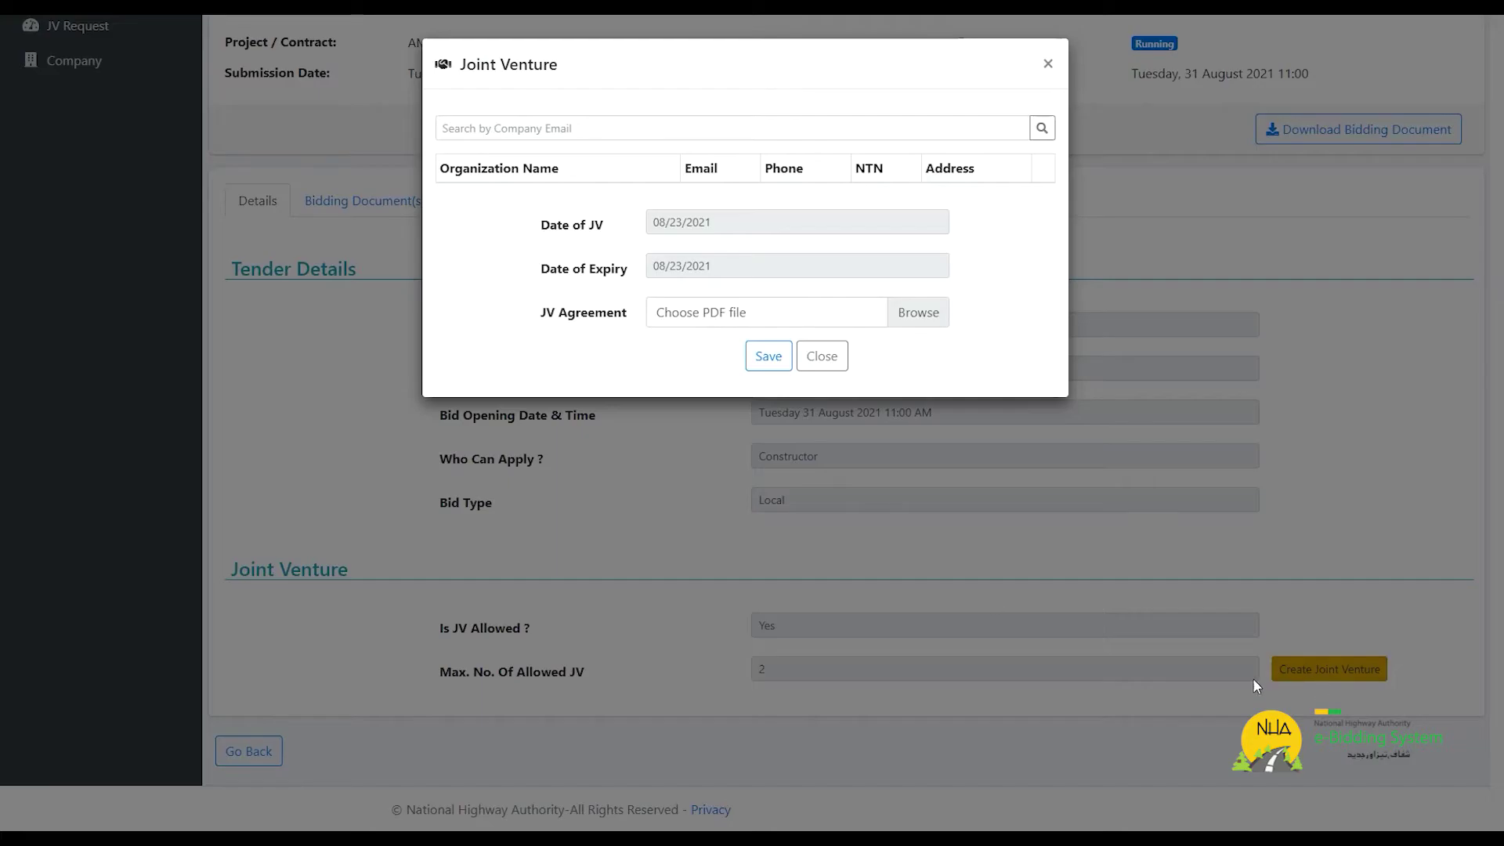
click(599, 127)
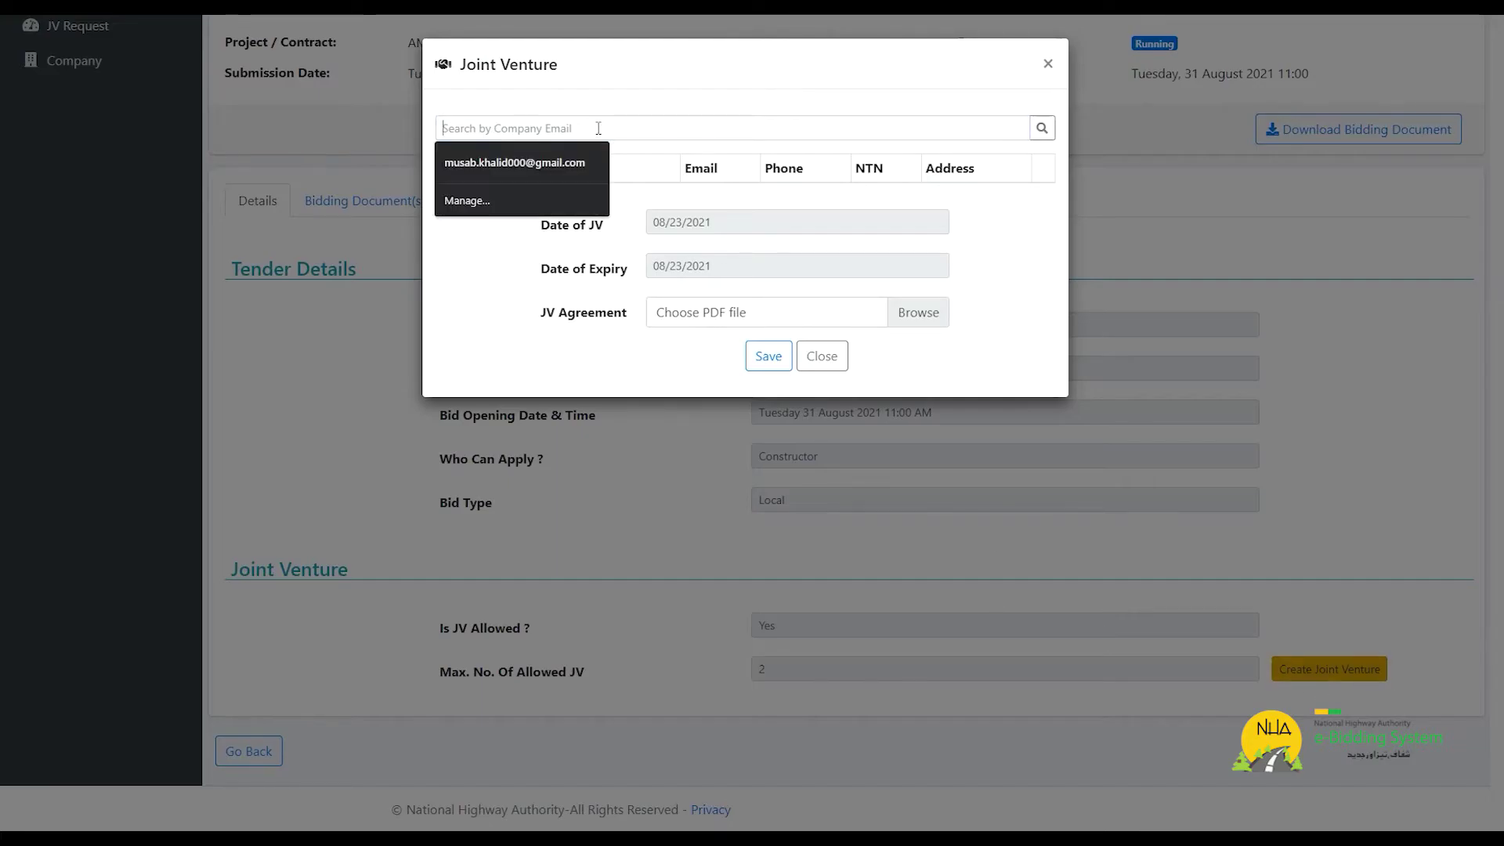
click(785, 151)
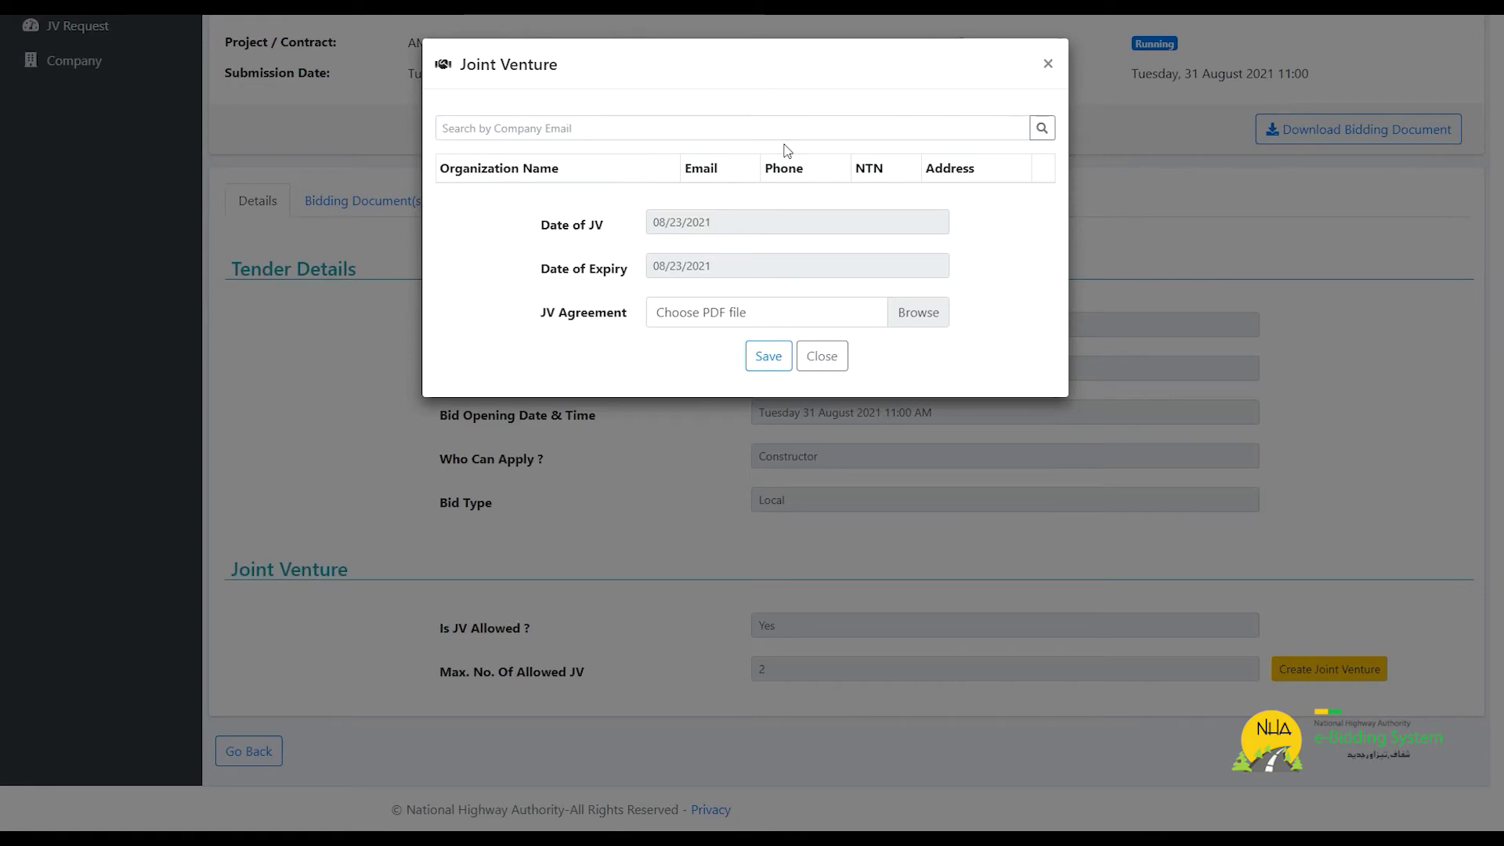
click(715, 221)
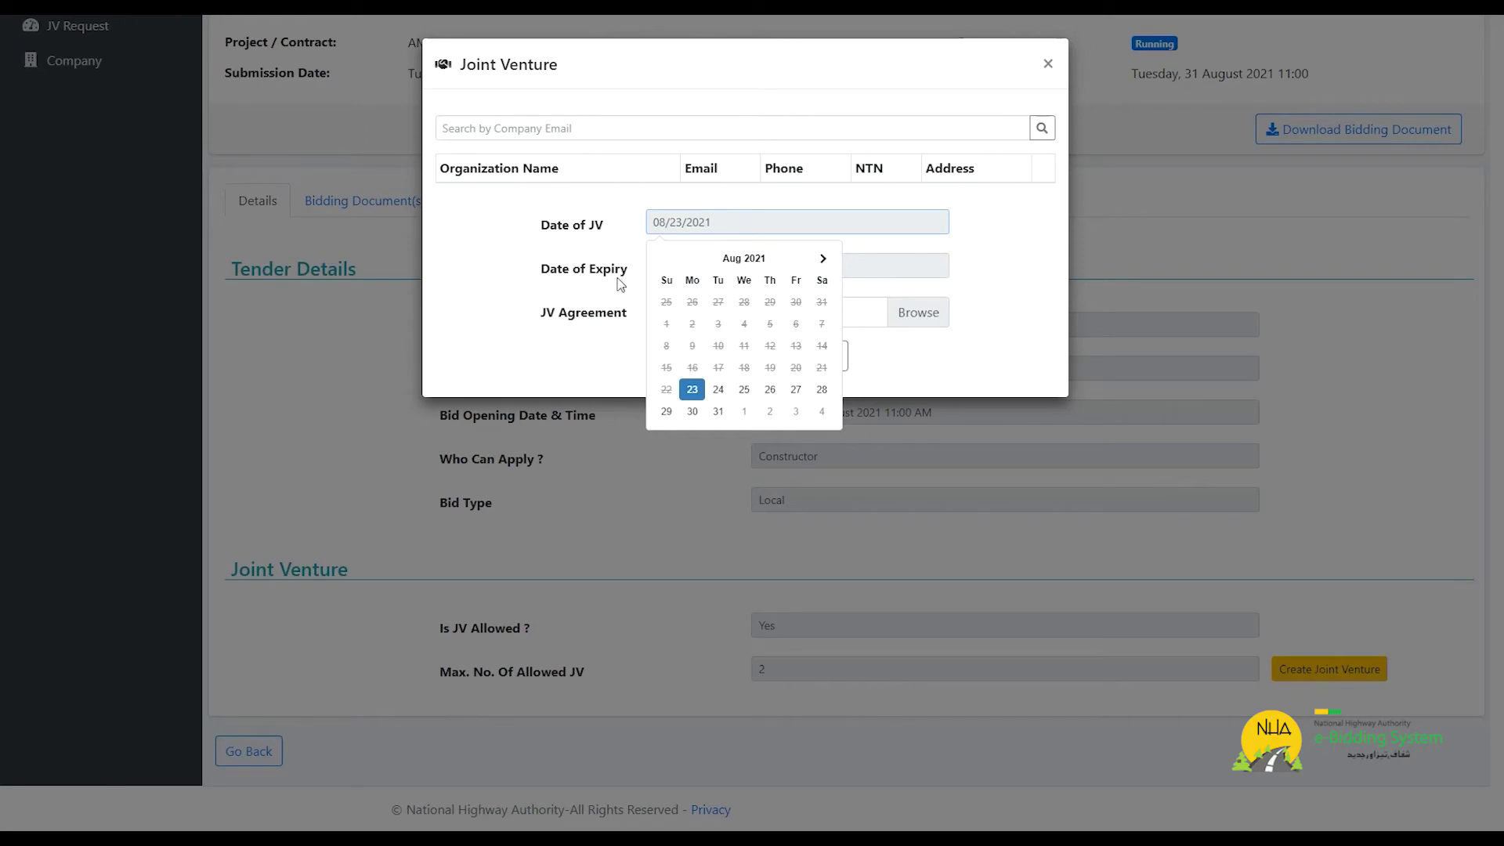
click(699, 266)
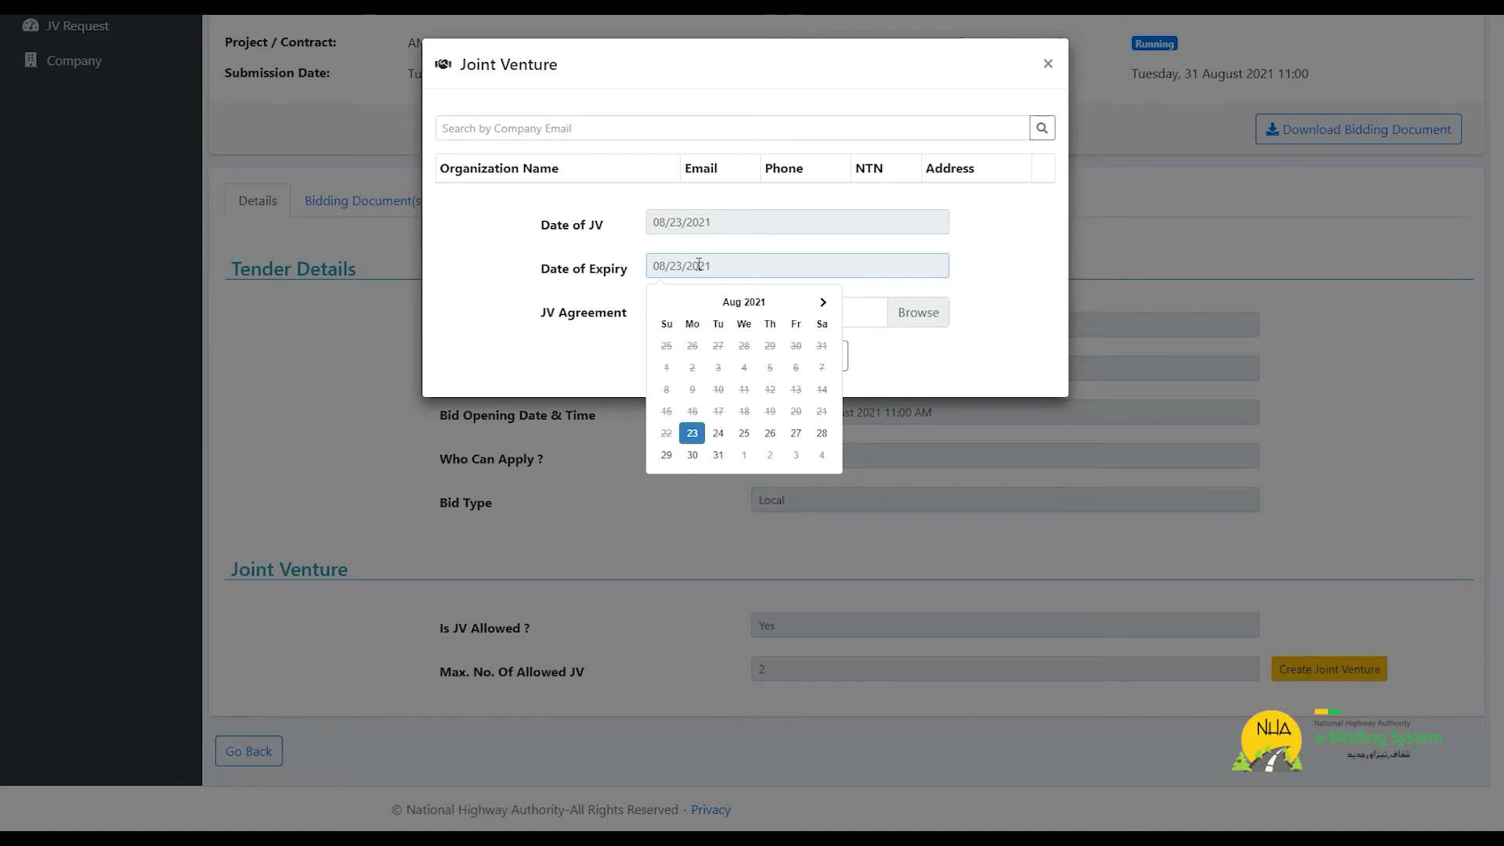
click(1040, 273)
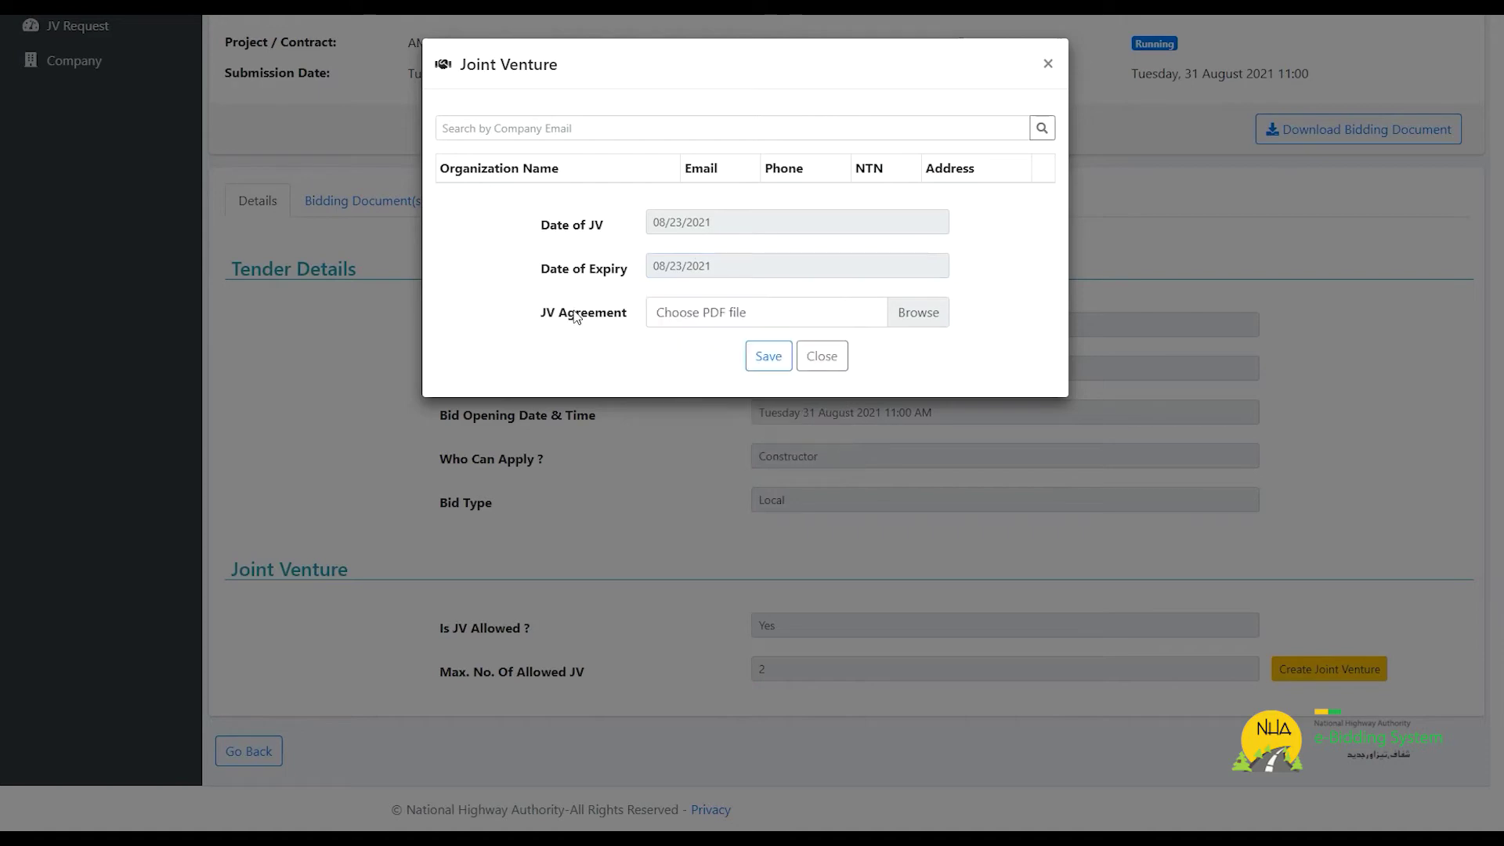
click(823, 359)
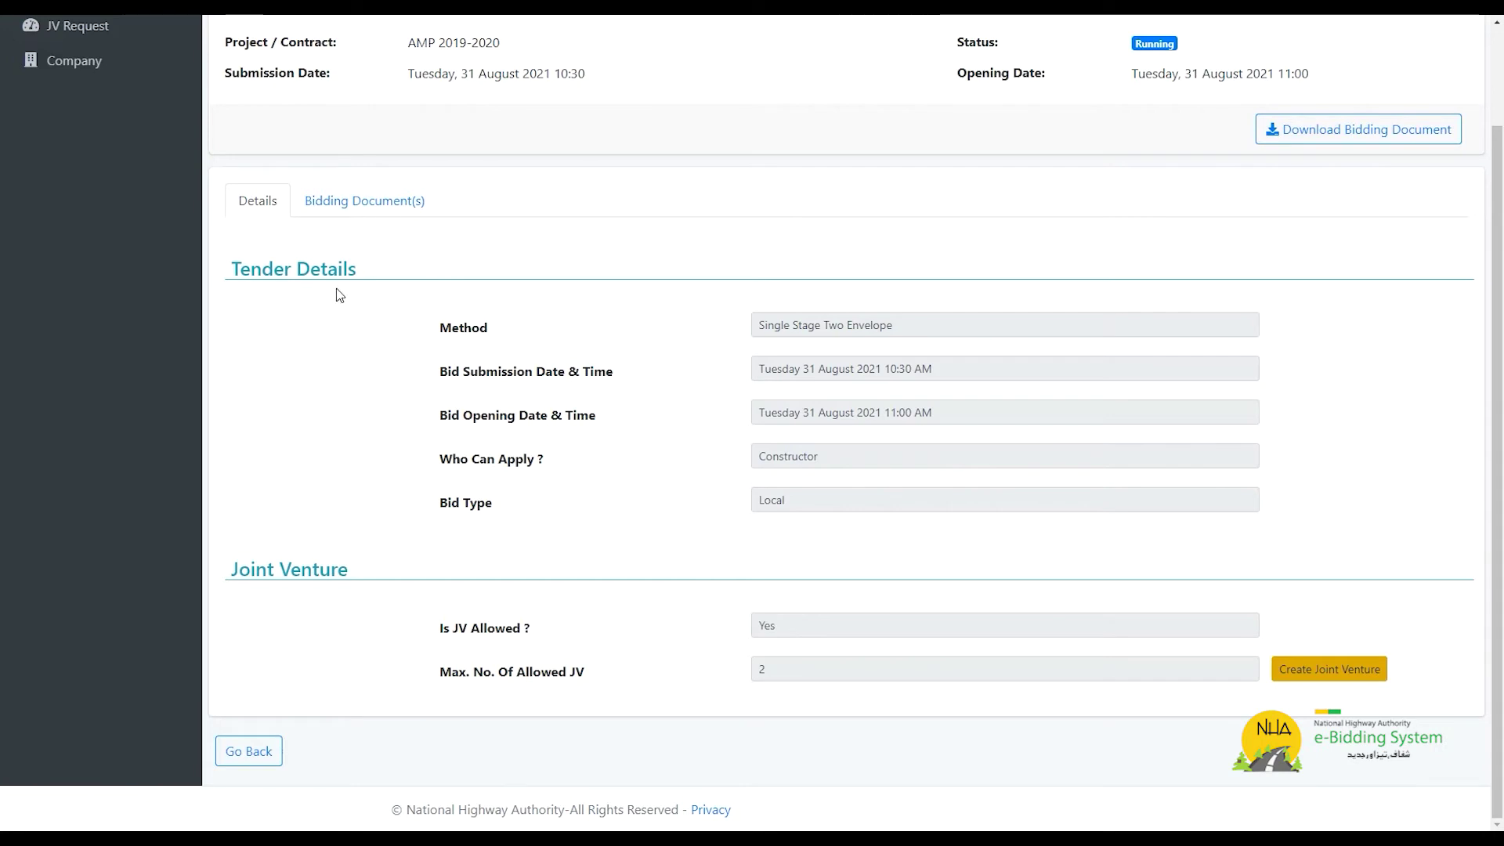
Open the bid response's bidding documents and review the attachments listed under Sections
click(395, 210)
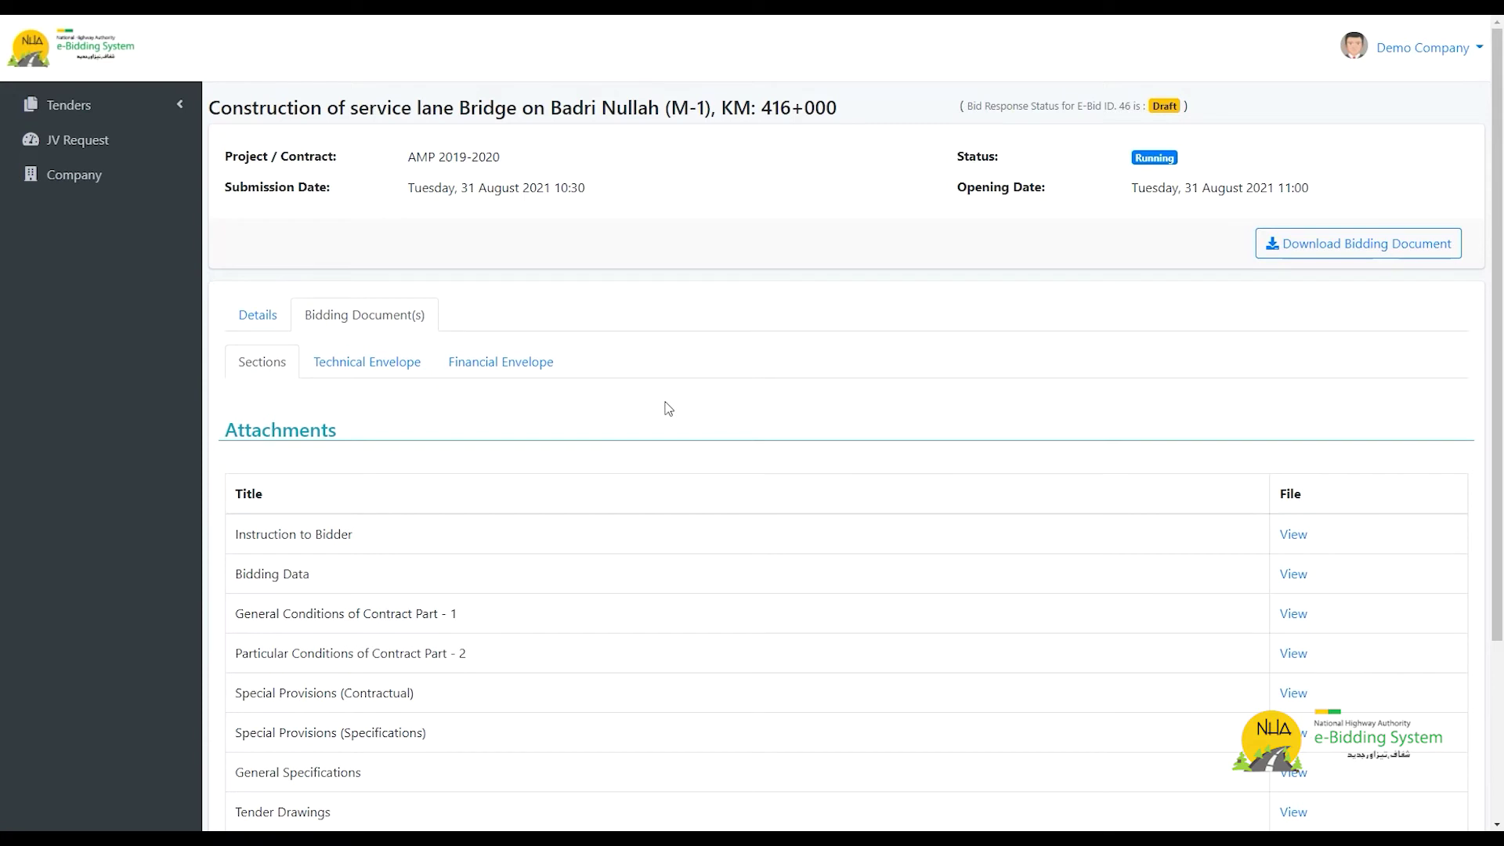
scroll(668, 408, down, 1)
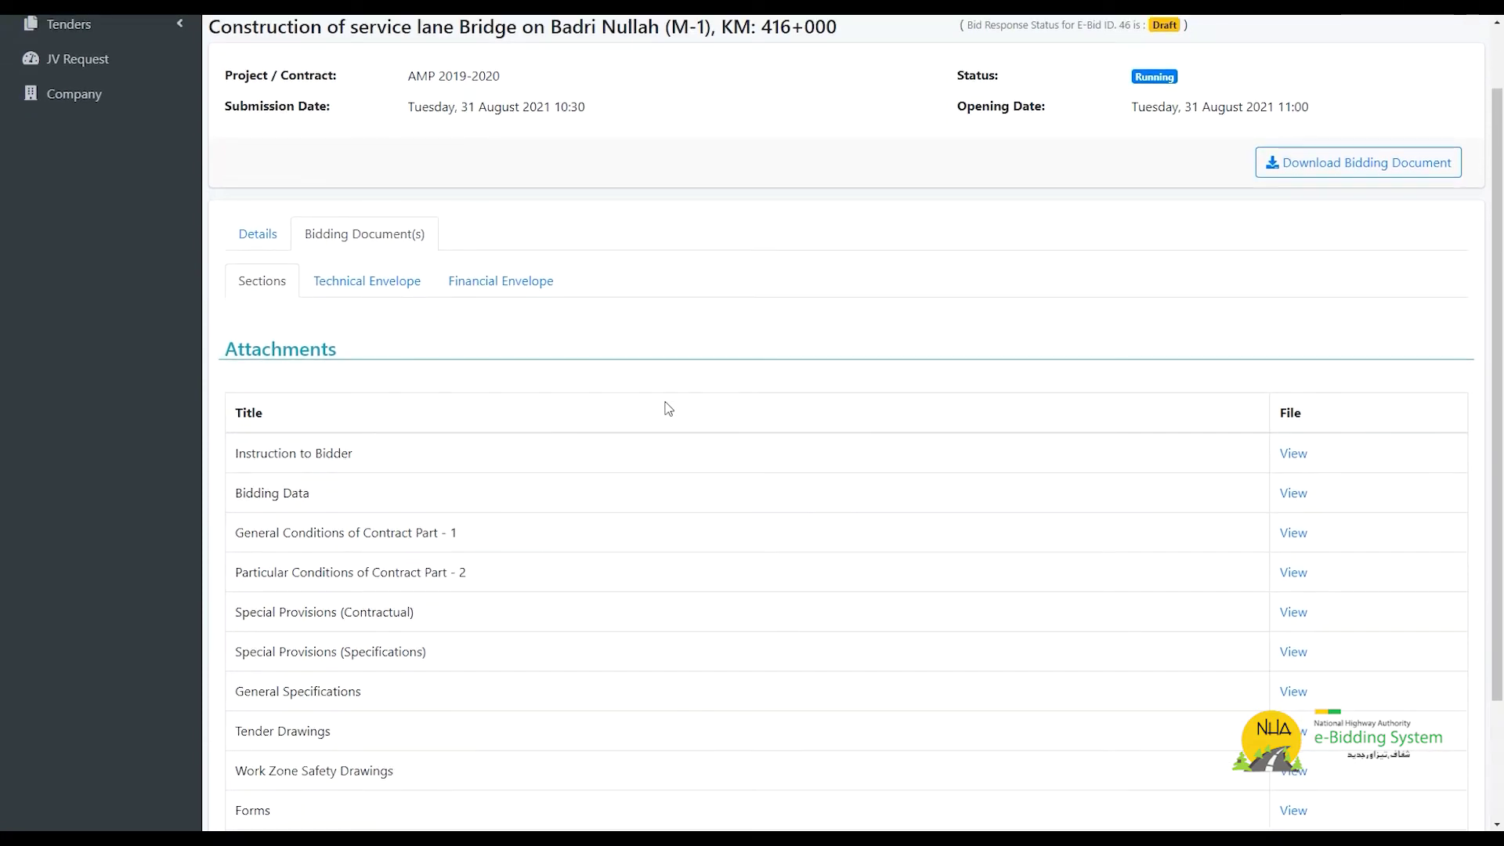
scroll(668, 408, down, 1)
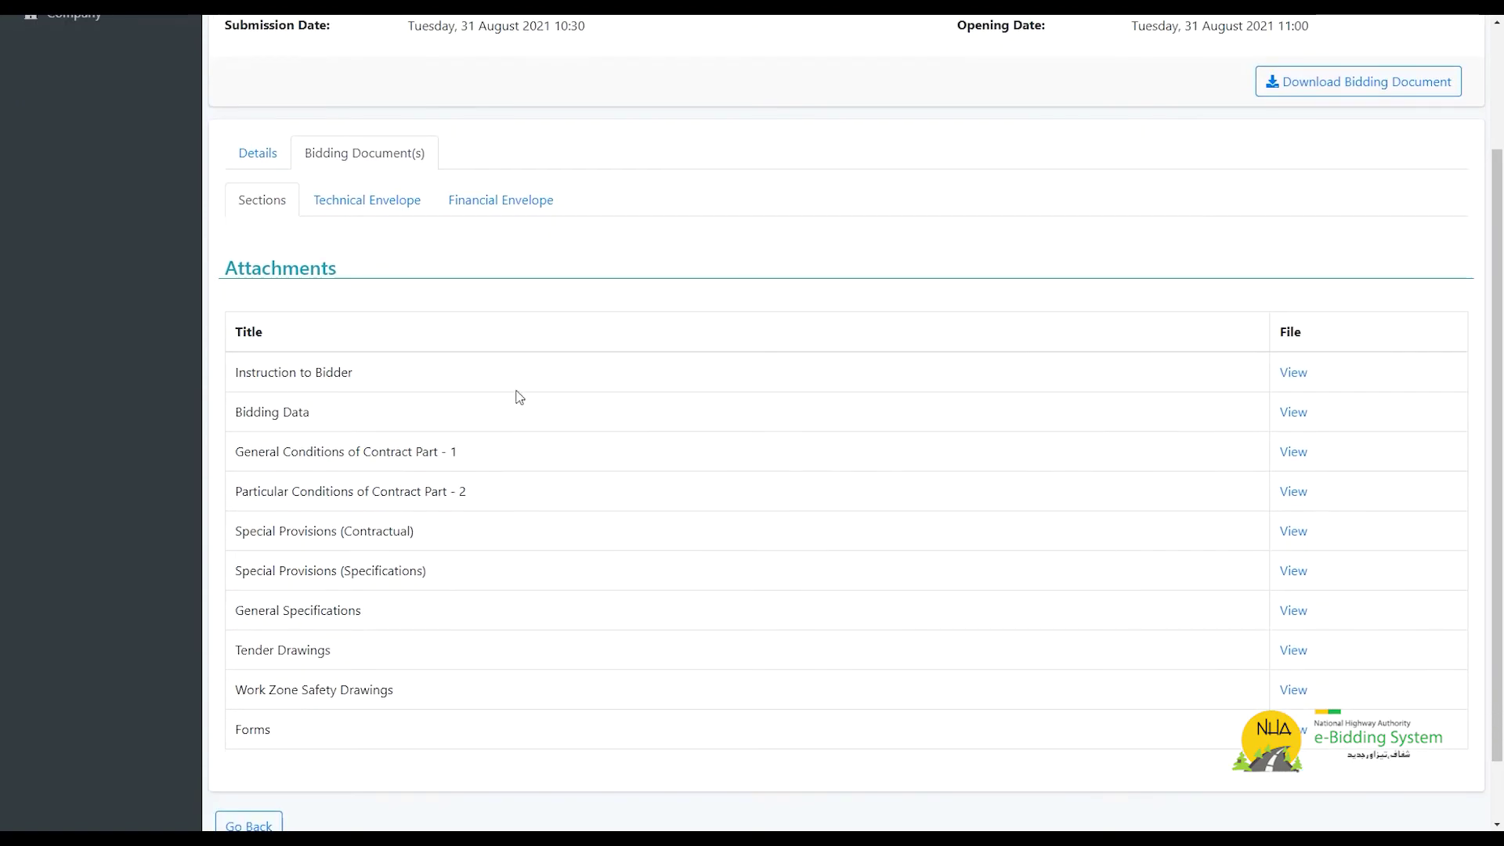
scroll(395, 316, down, 1)
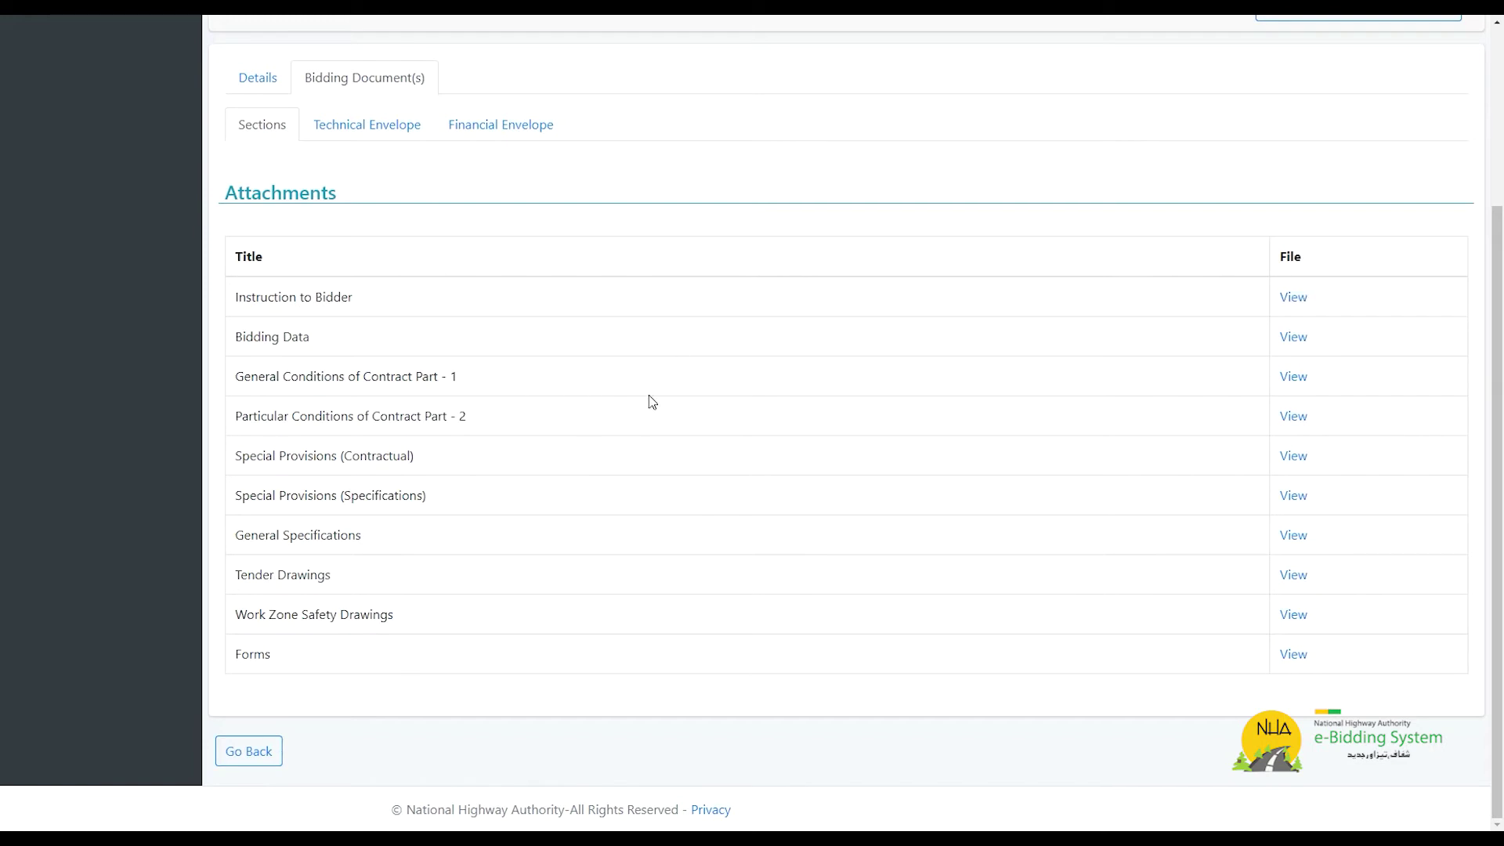
scroll(542, 368, up, 2)
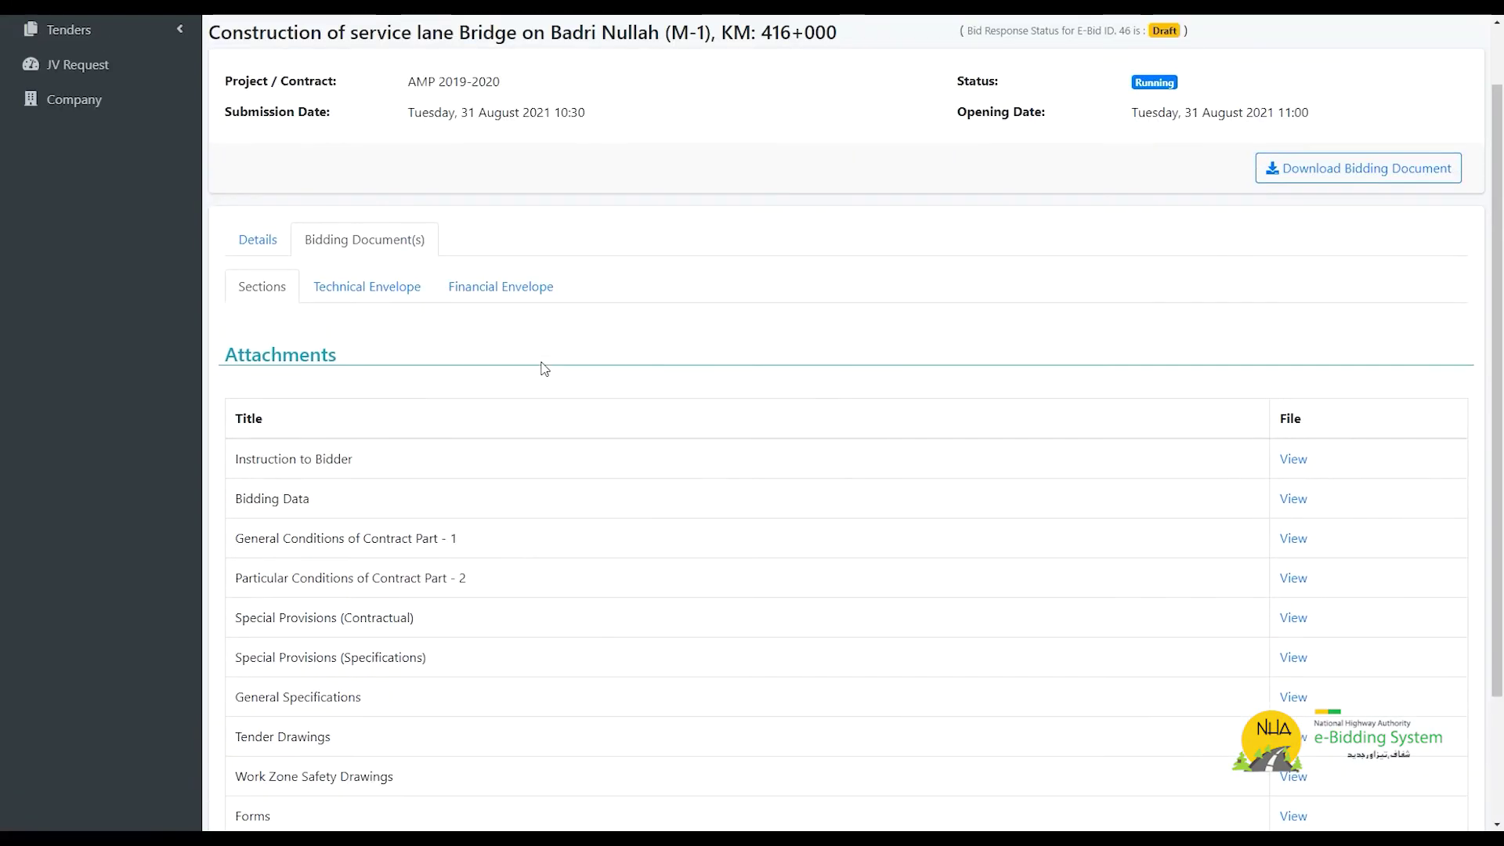
Open the bid response's technical envelope and review its list of required documents from the powers of attorney through Form IT
click(416, 300)
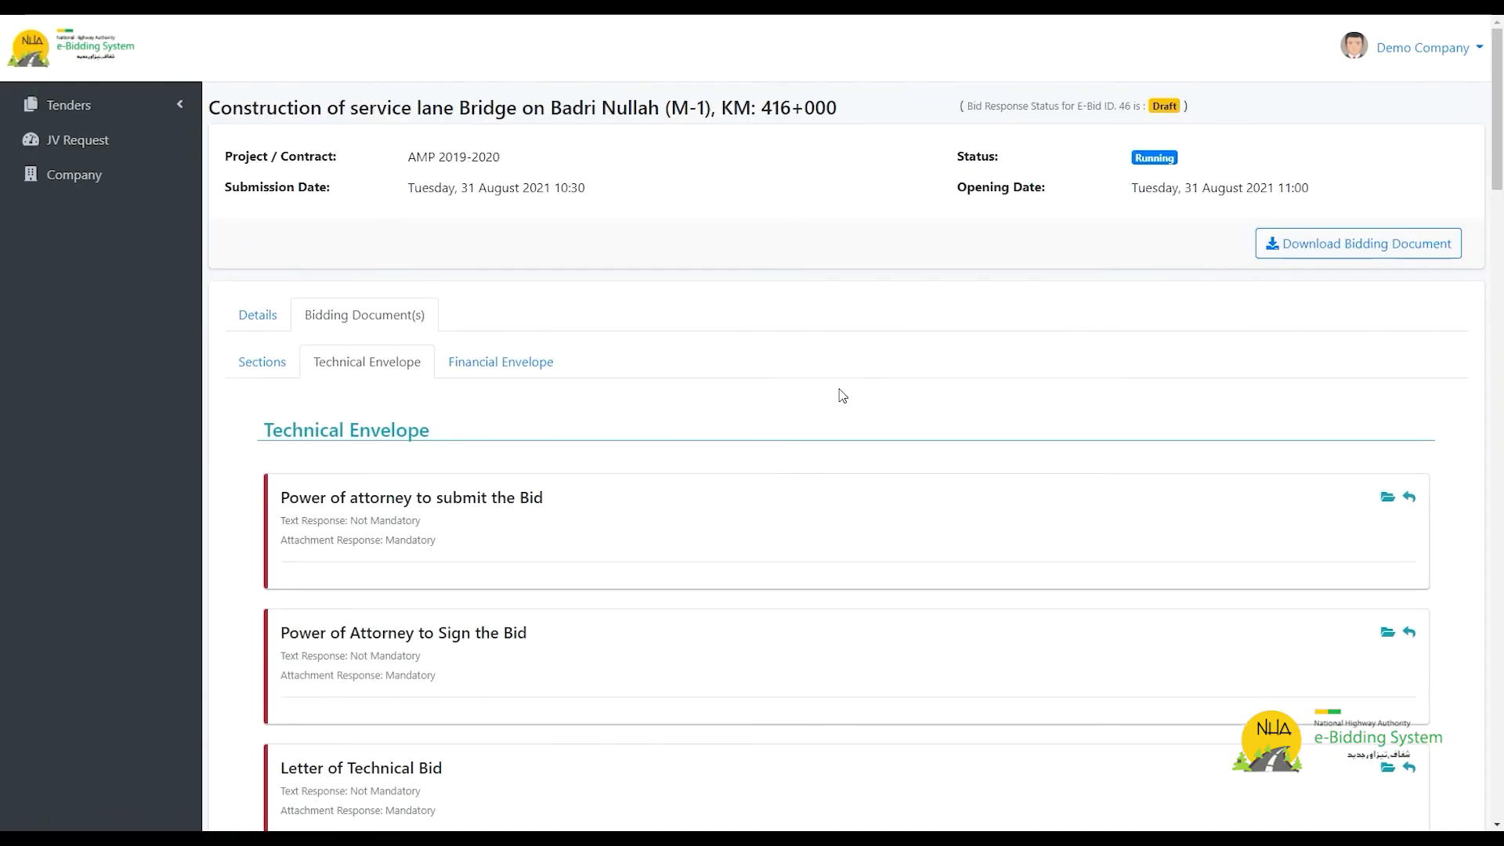
scroll(842, 396, down, 2)
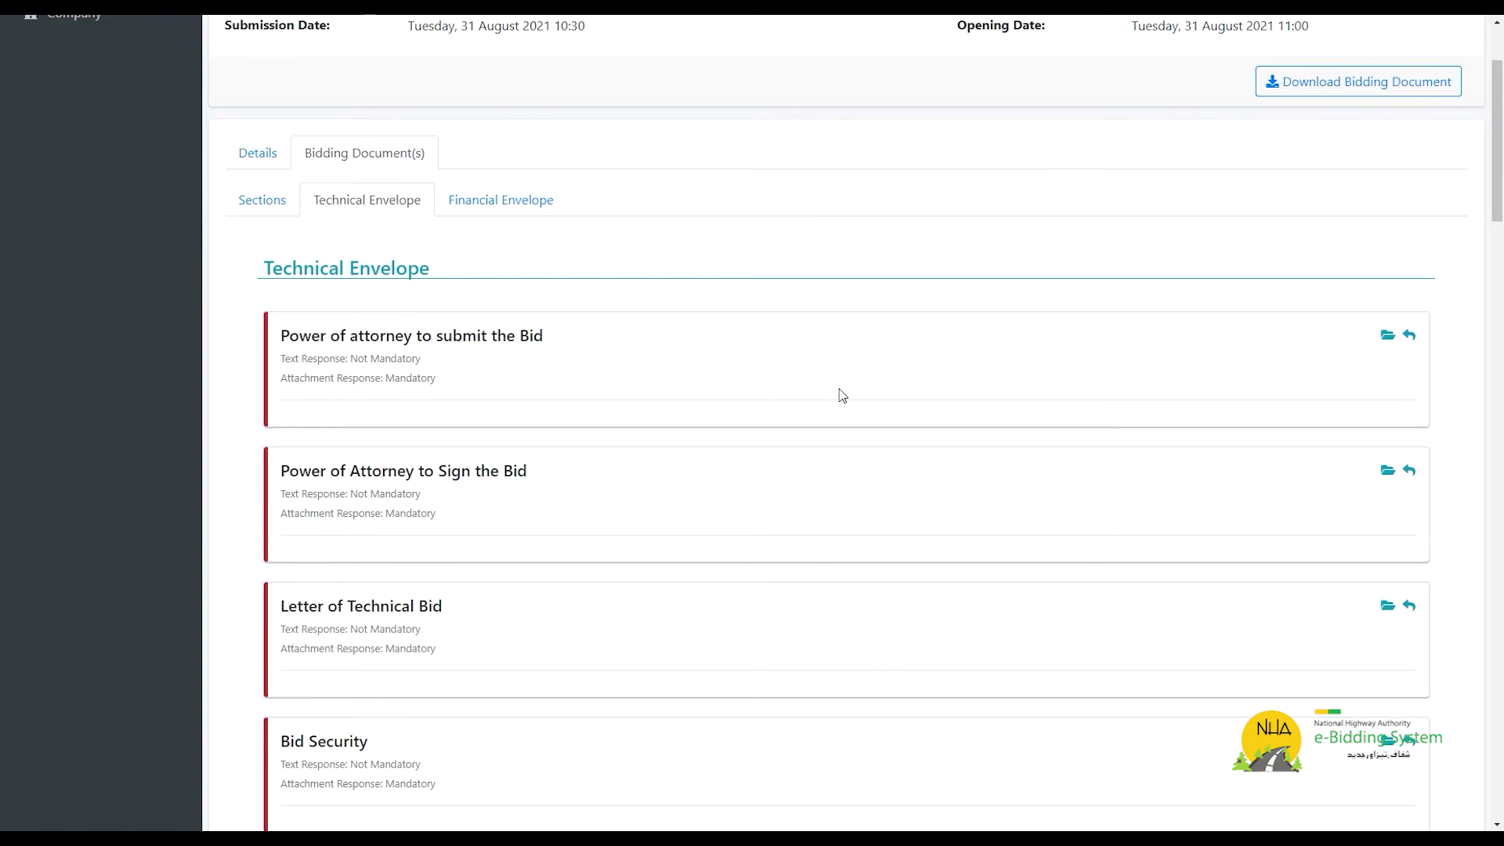
scroll(842, 396, down, 14)
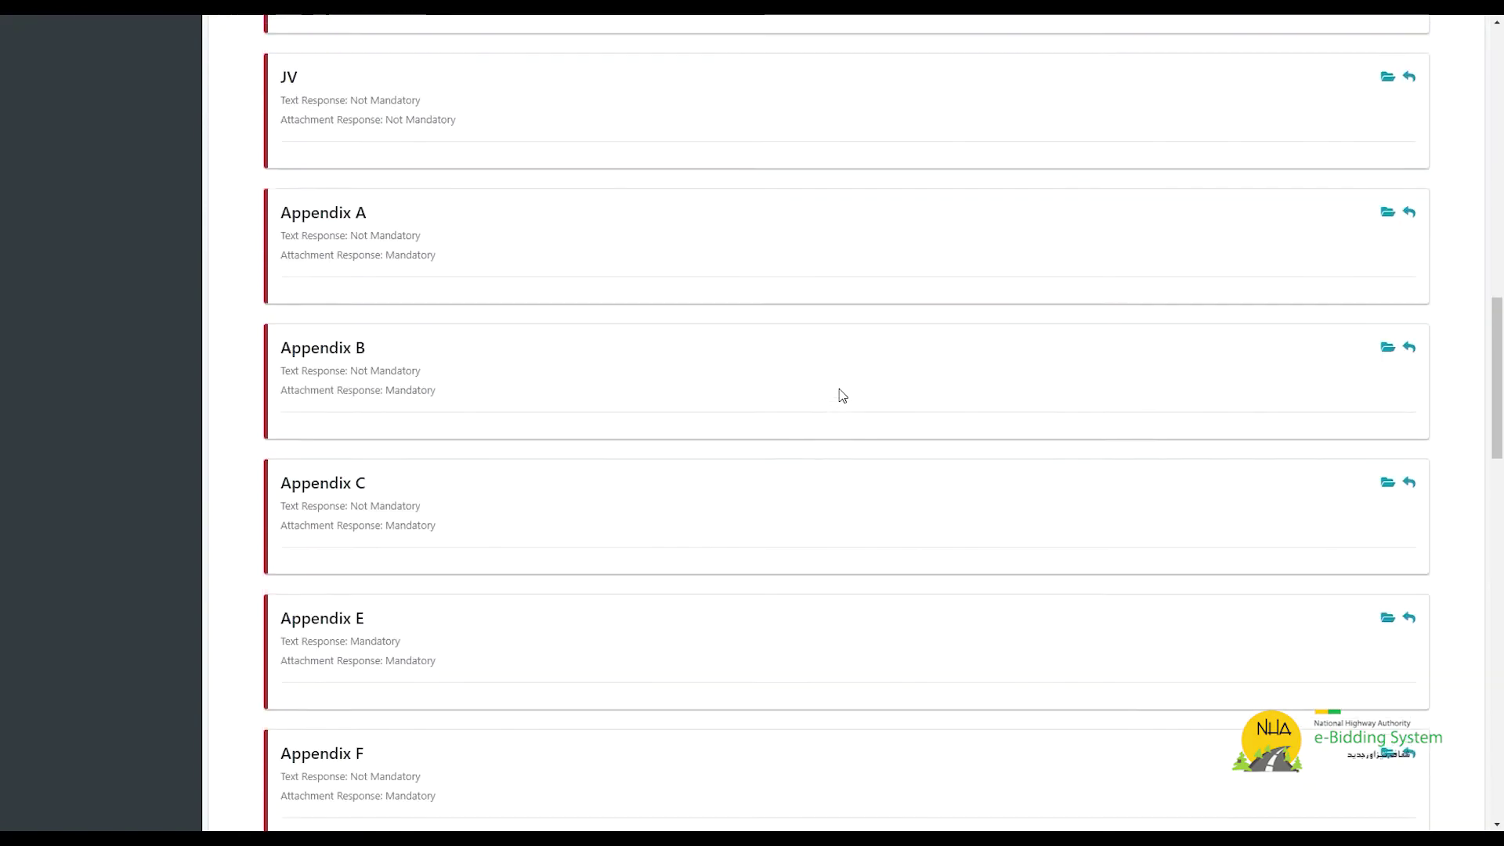
scroll(842, 396, down, 20)
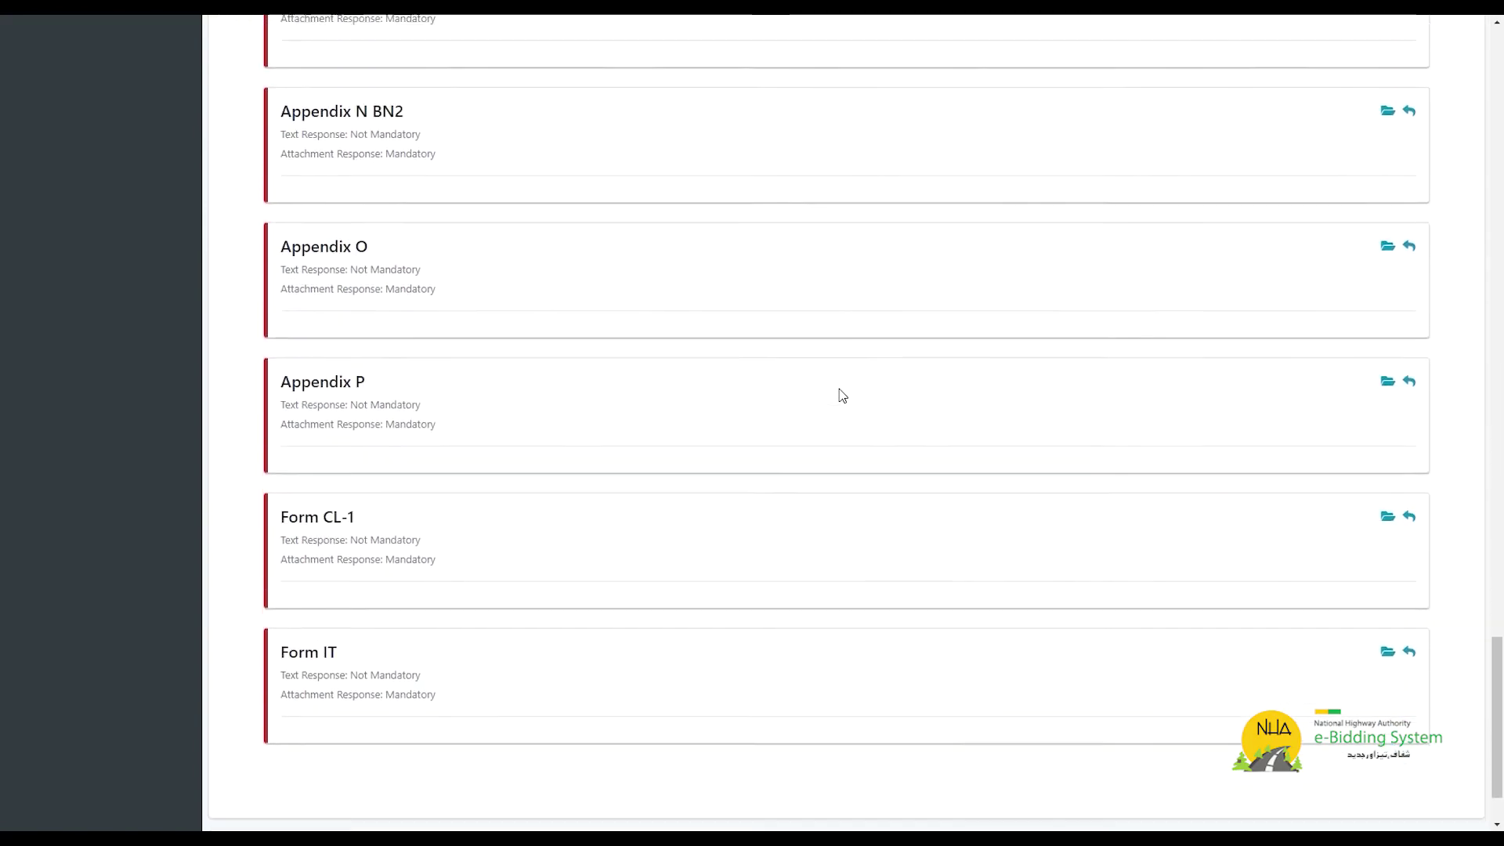
scroll(842, 395, down, 2)
scroll(842, 396, up, 16)
scroll(842, 395, up, 20)
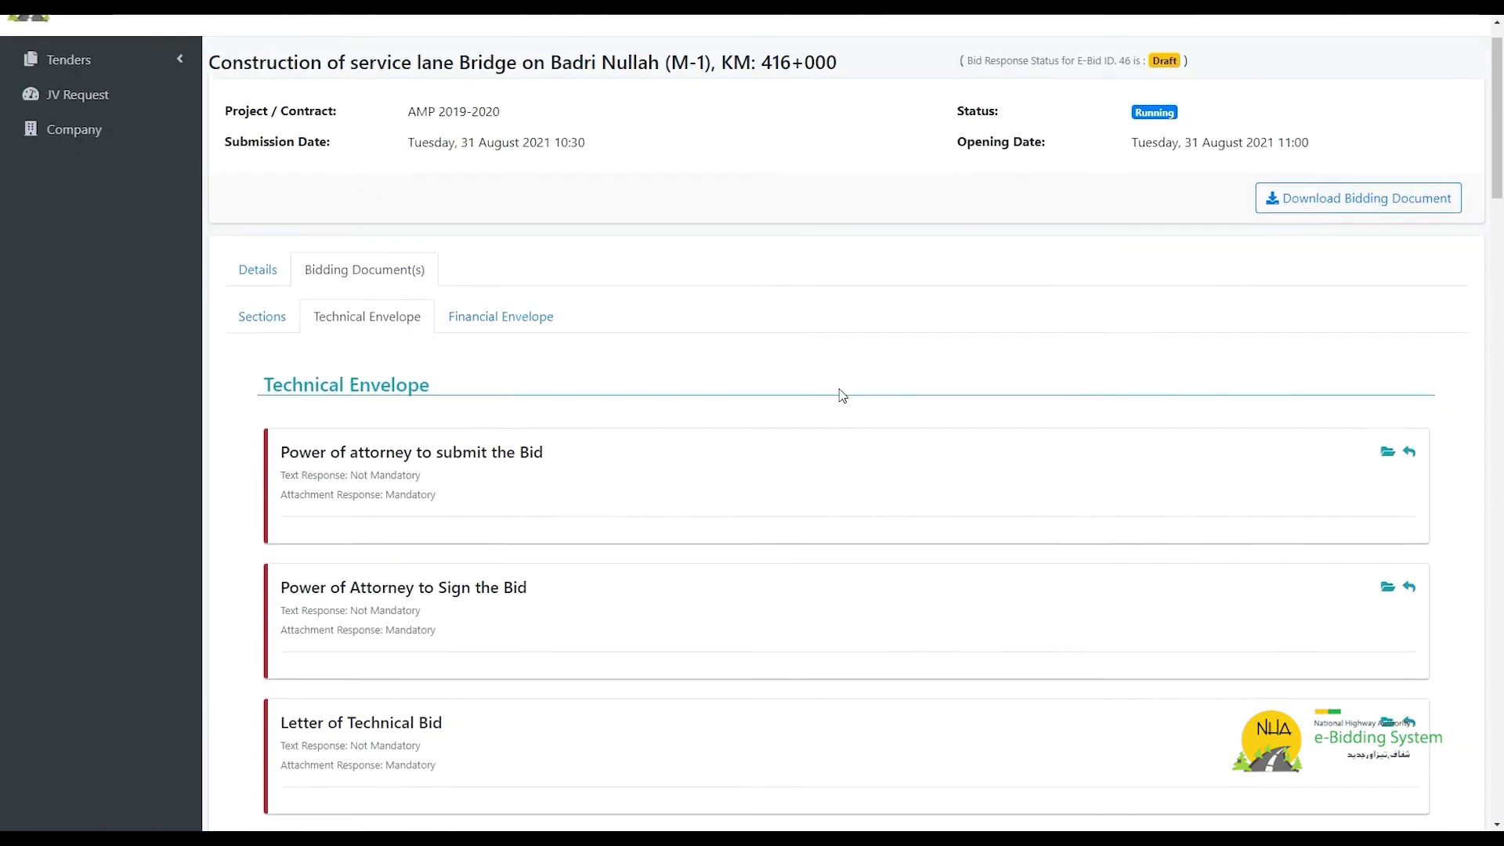
Respond to "Power of attorney to submit the Bid" by attaching 1 POA.pdf from the Technical folder, leave the text response empty and save
scroll(842, 395, down, 2)
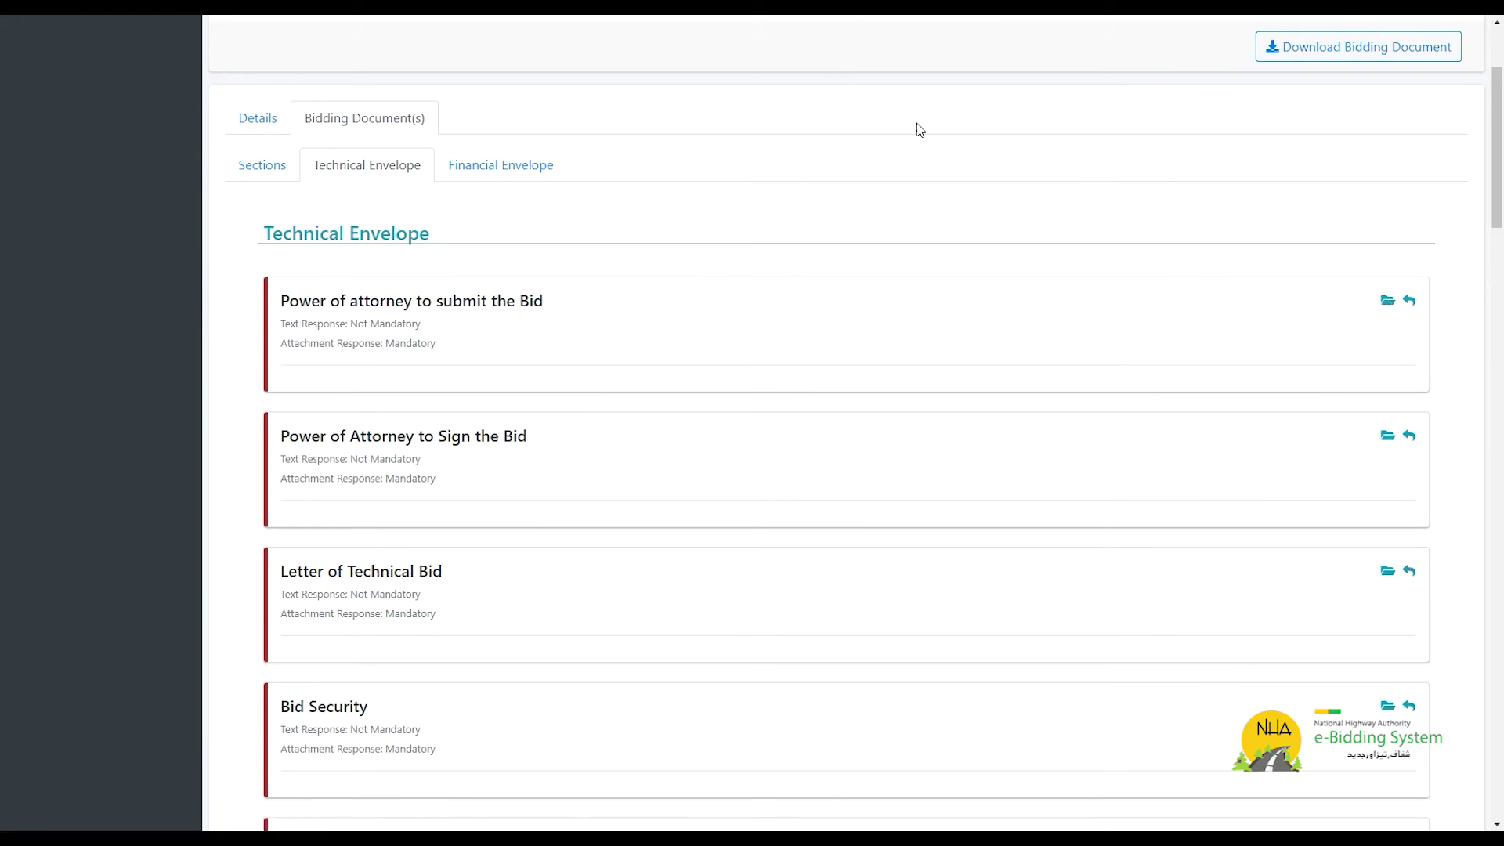
click(1410, 303)
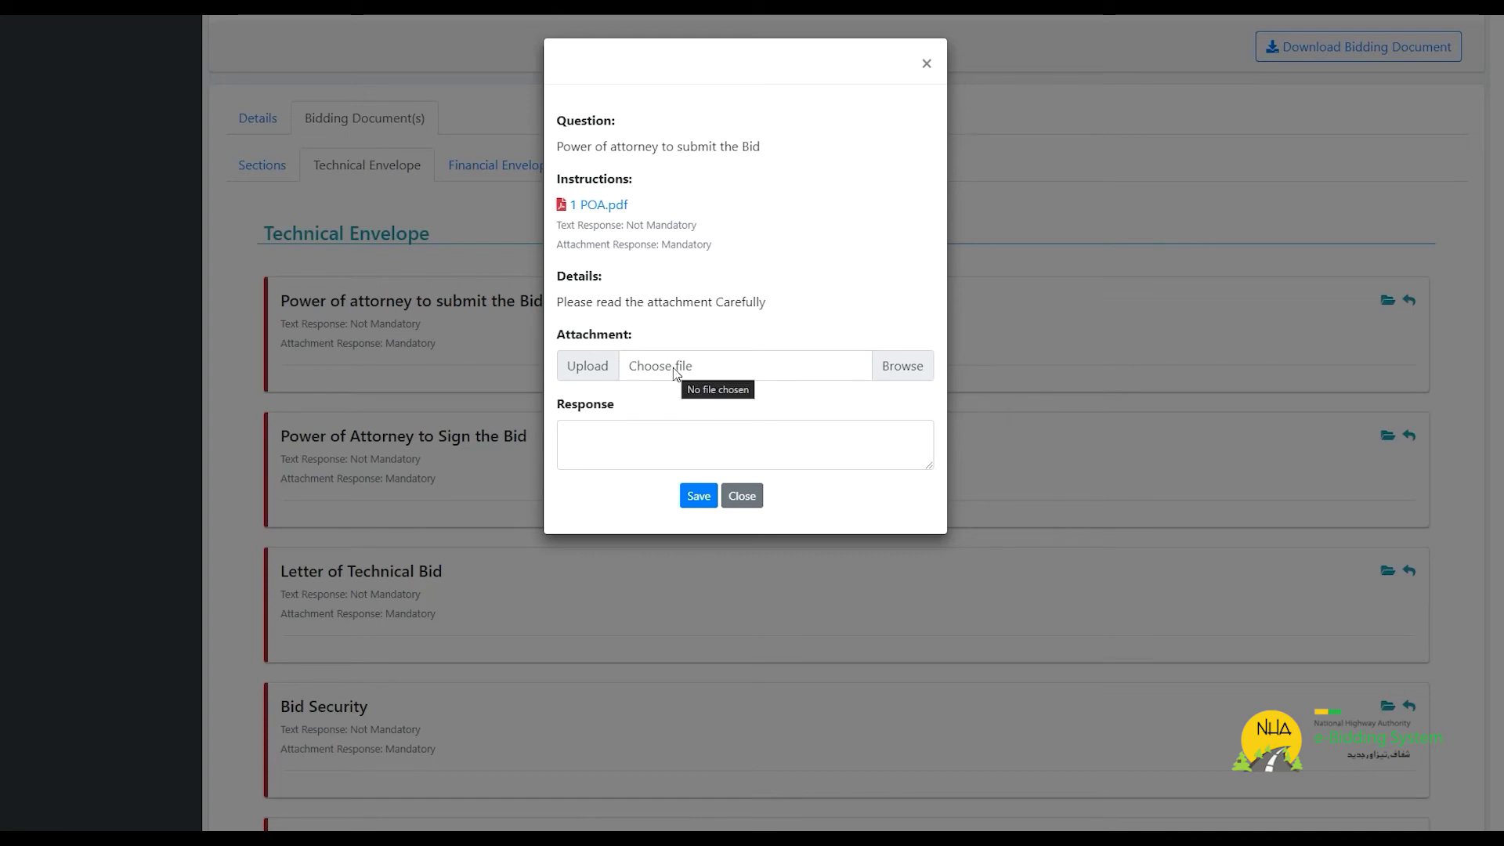
click(722, 367)
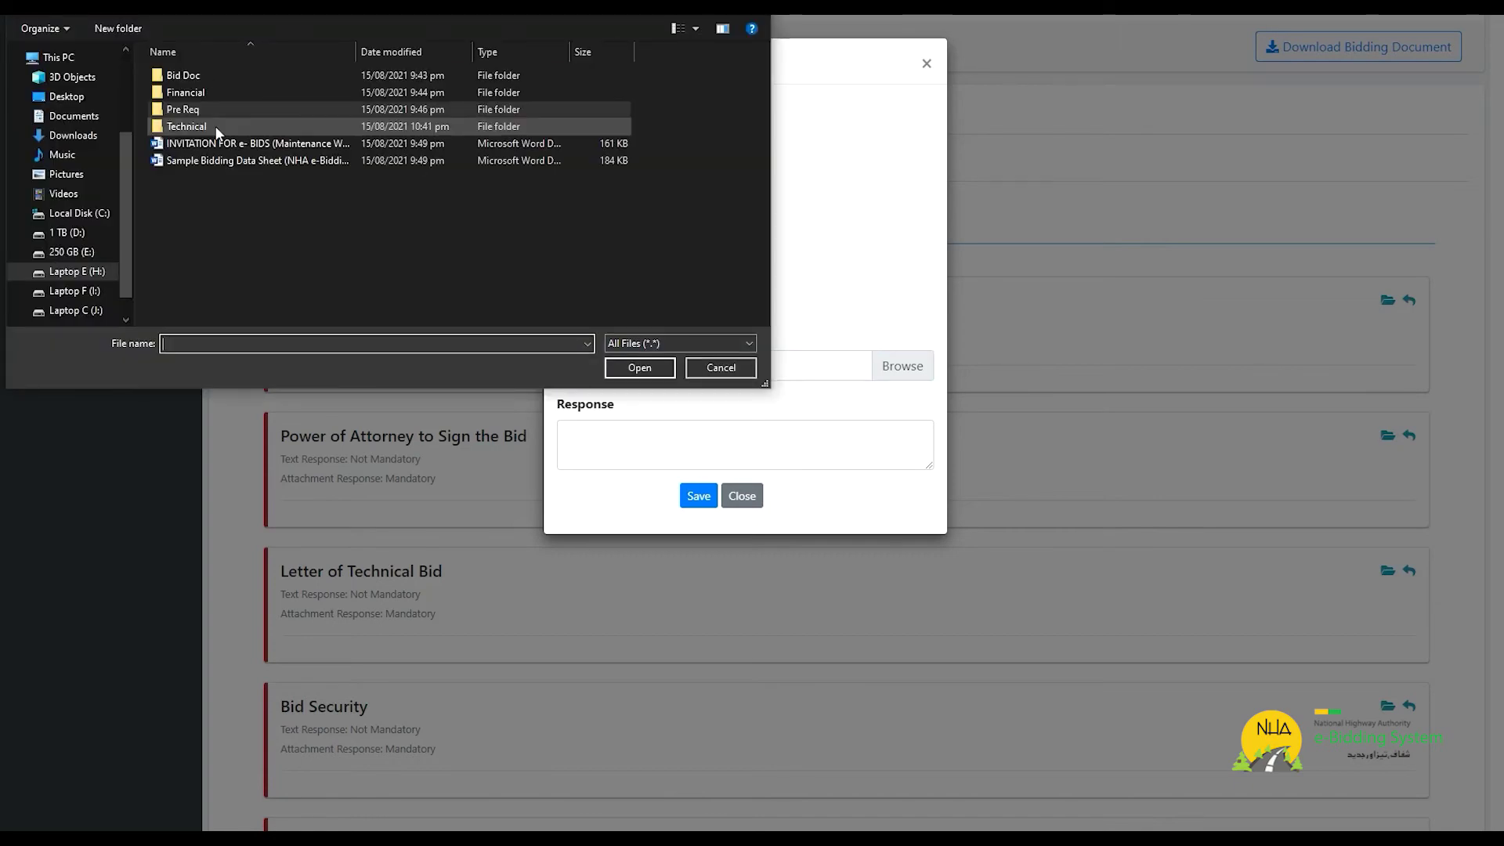
double_click(216, 128)
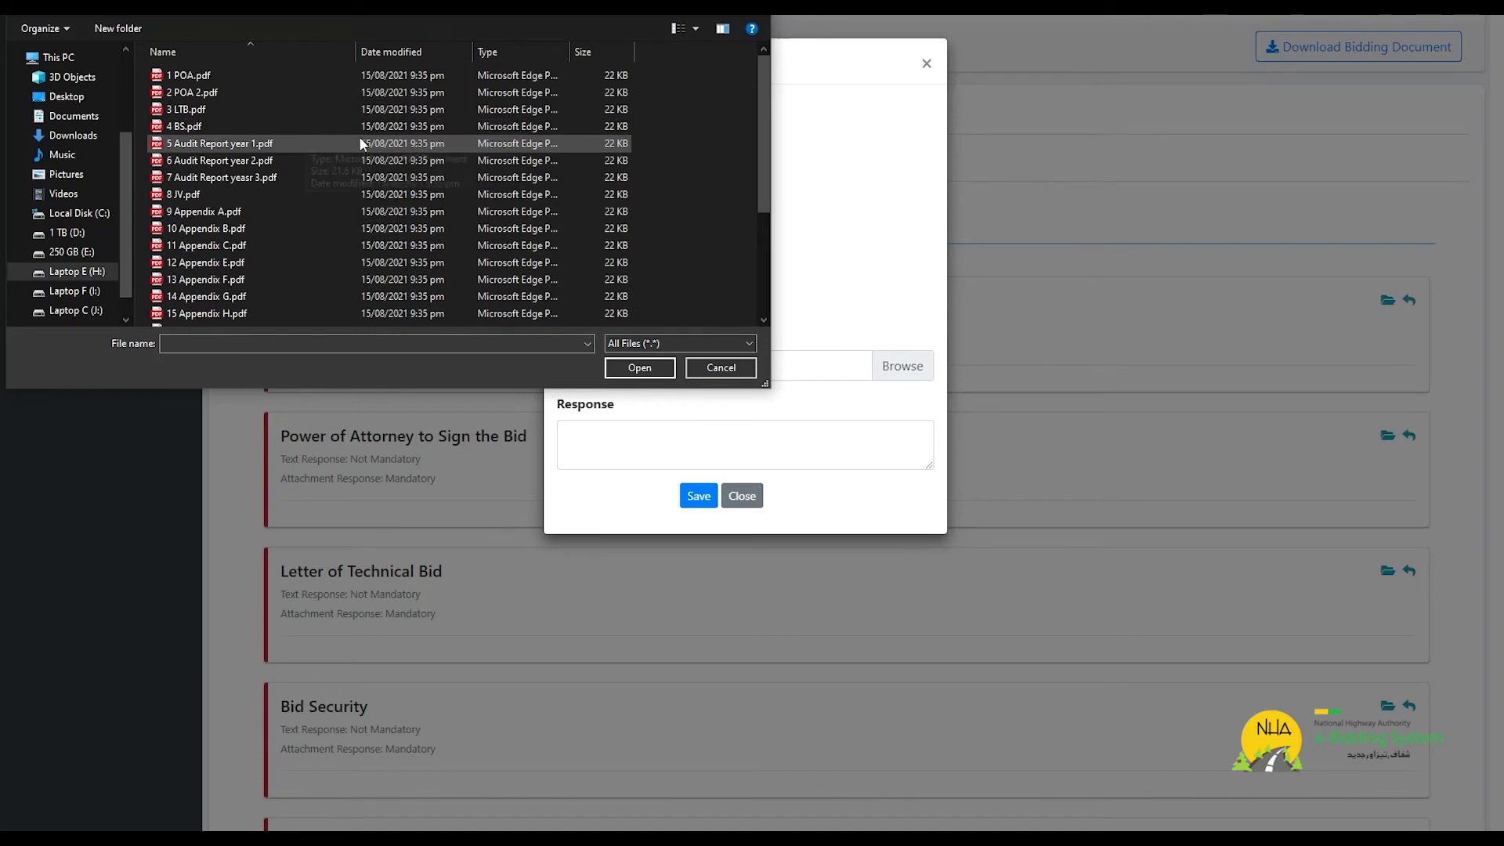
double_click(219, 80)
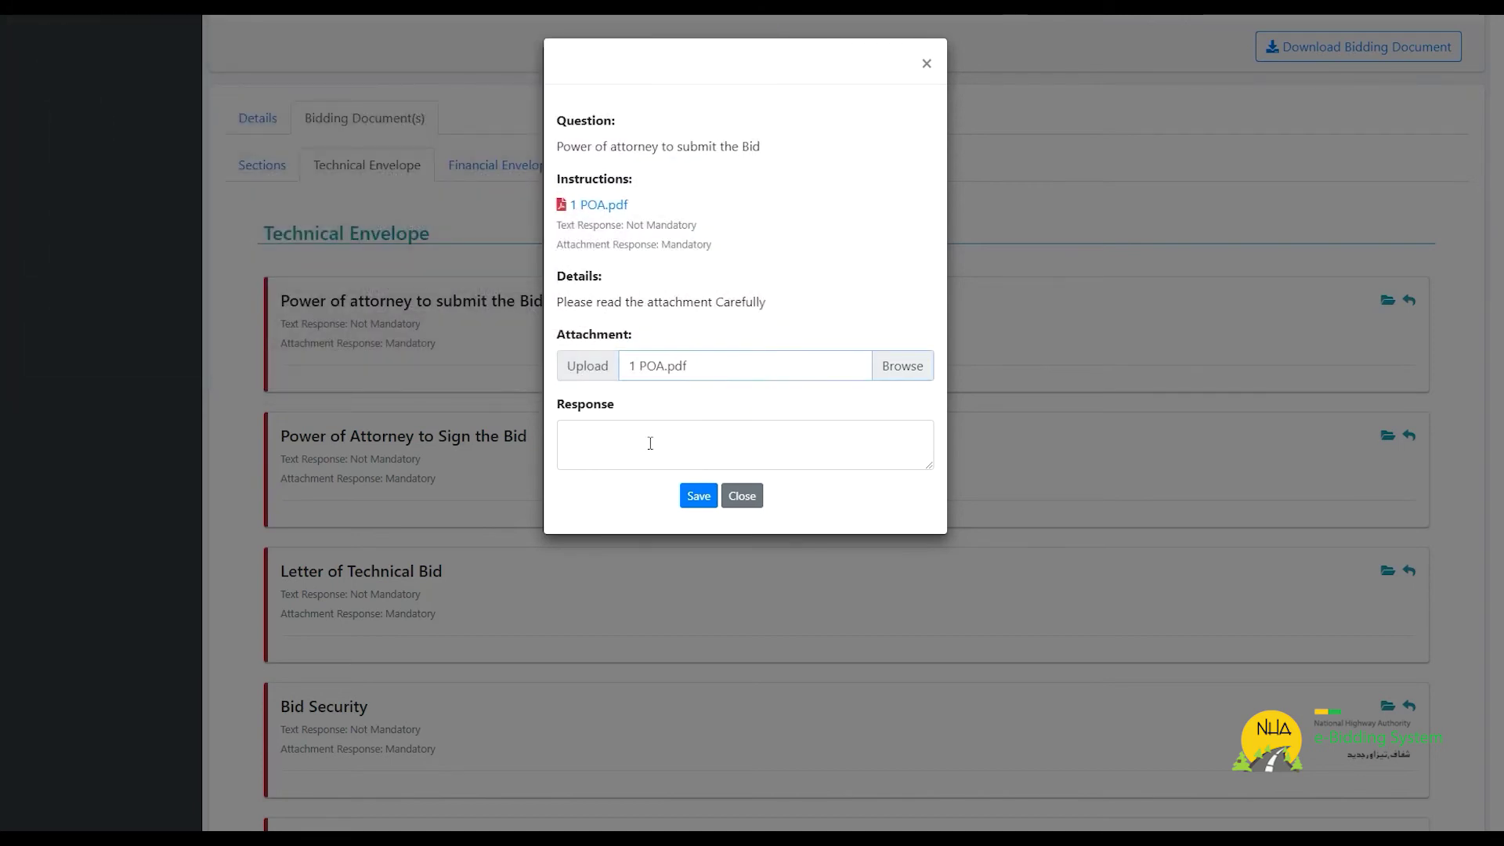
click(650, 443)
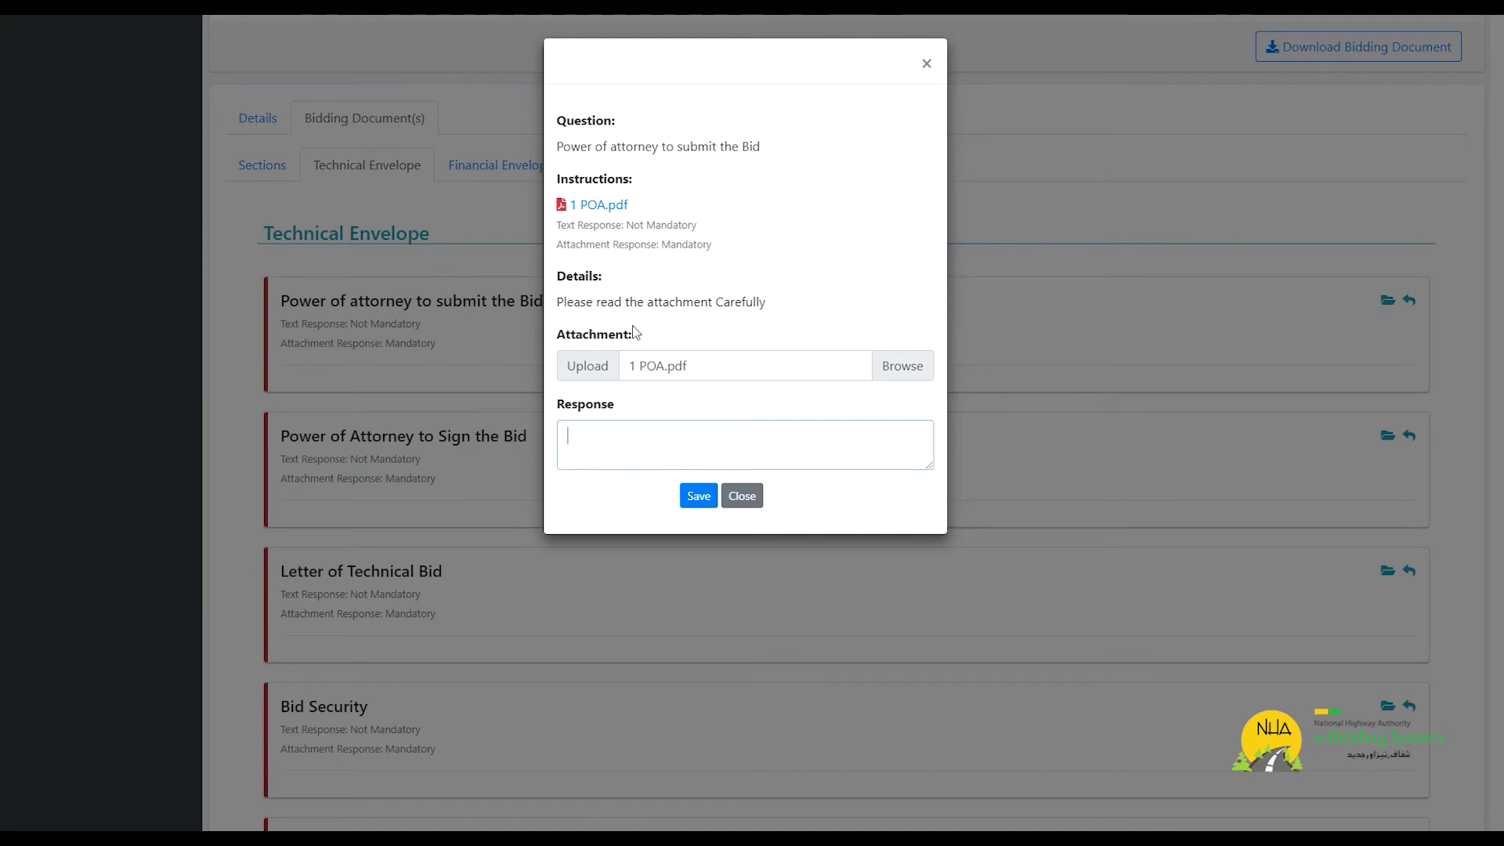
drag(604, 225, 704, 226)
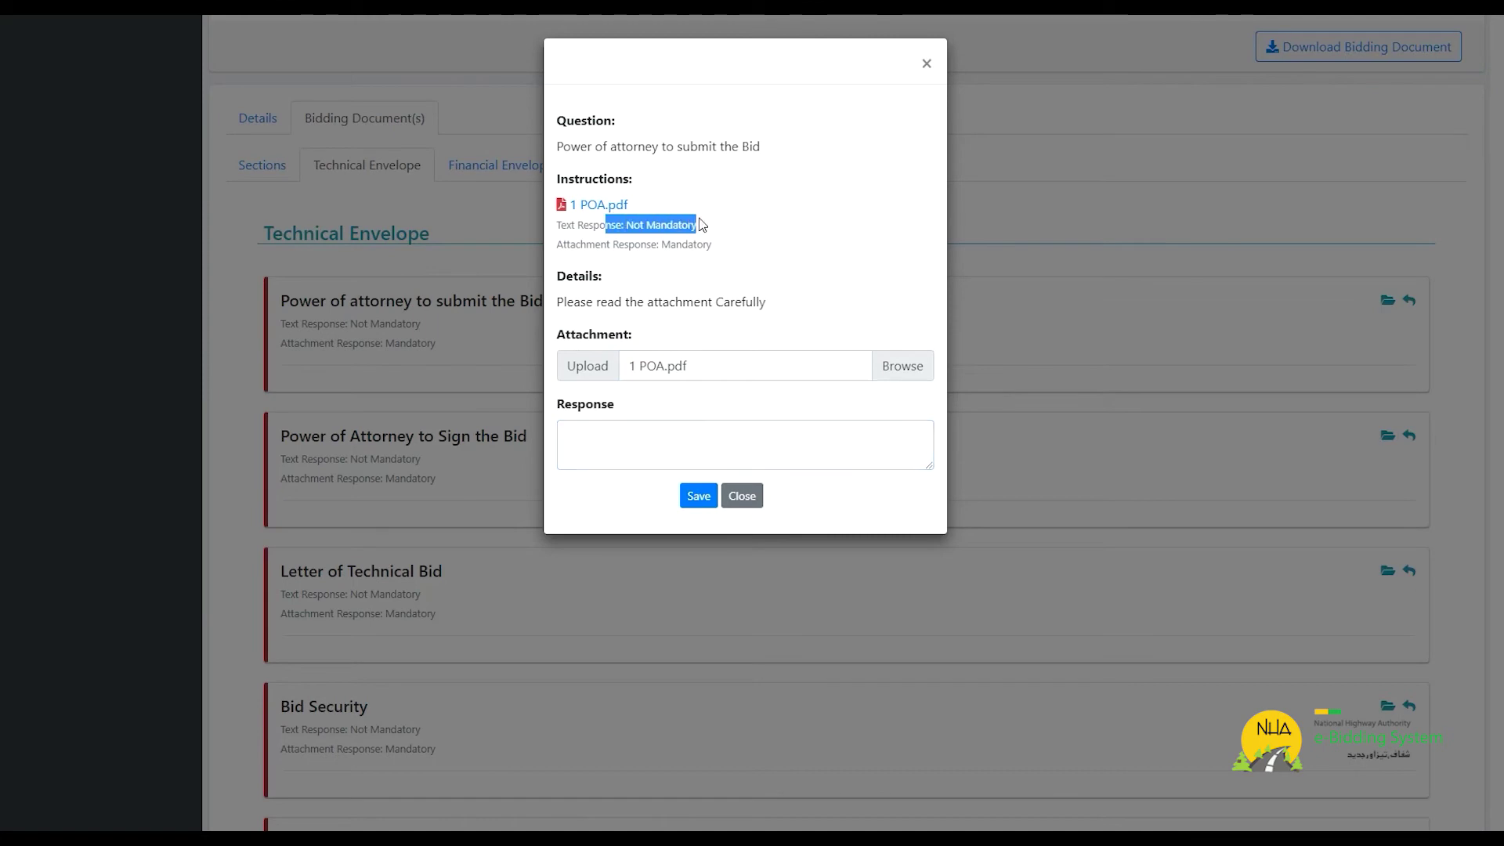
click(767, 233)
click(701, 508)
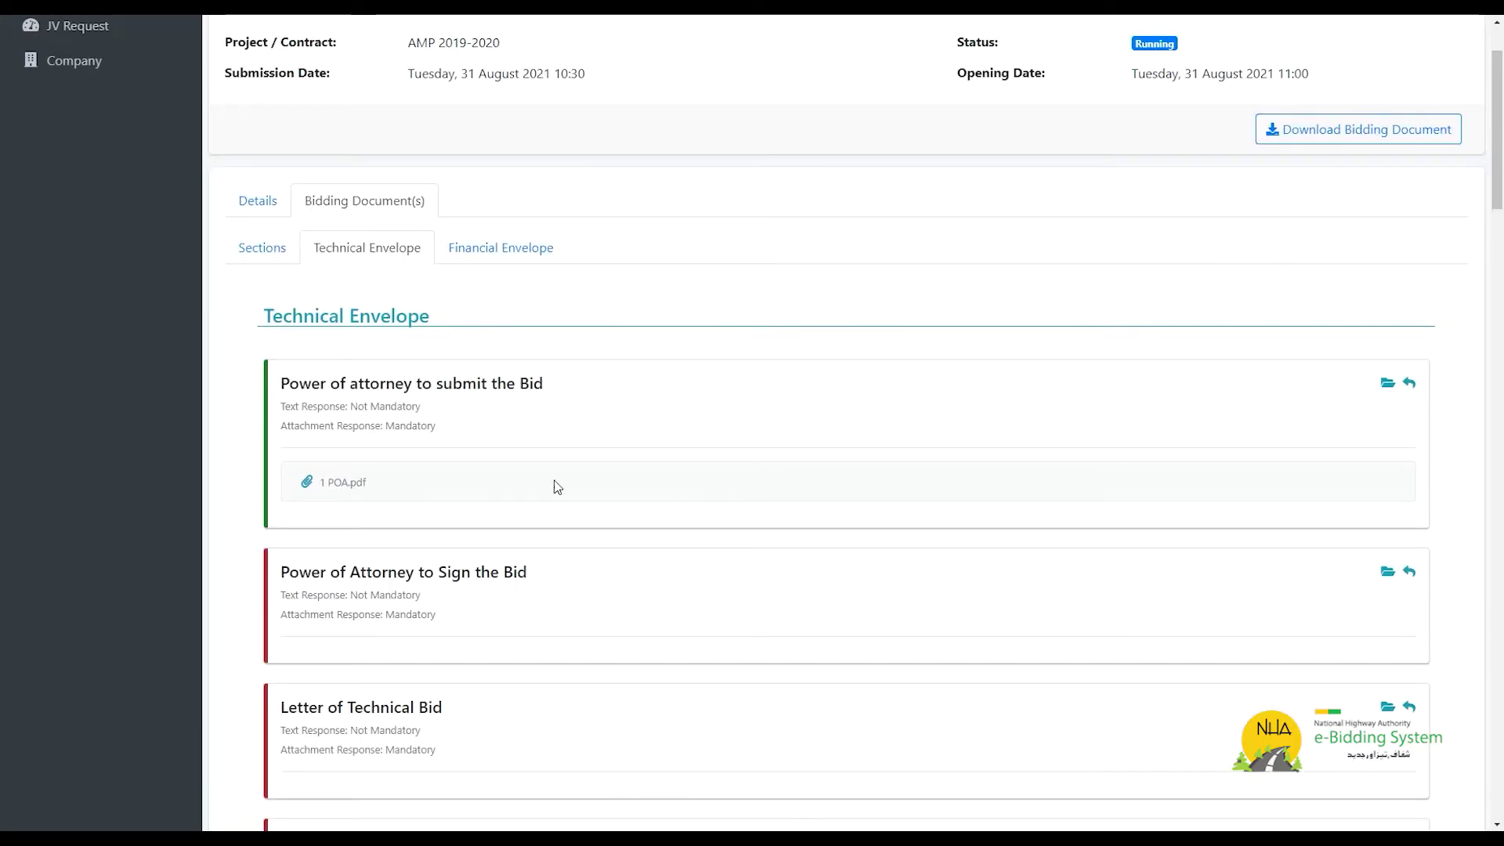
Attach 2 POA 2.pdf as the response to "Power of Attorney to Sign the Bid" and save it
scroll(548, 486, down, 2)
click(1409, 410)
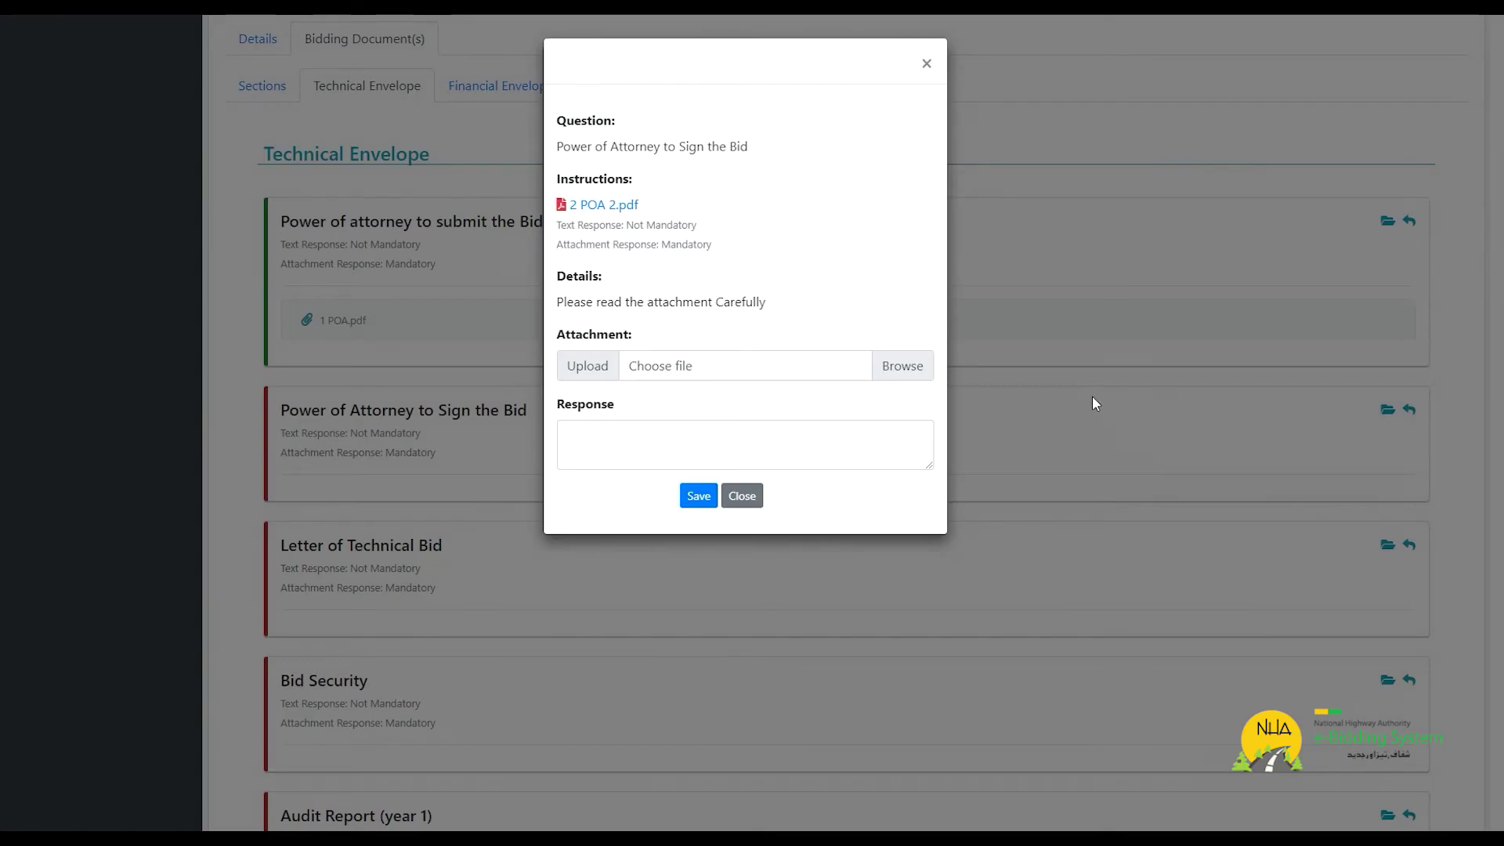
click(737, 366)
double_click(354, 93)
click(699, 496)
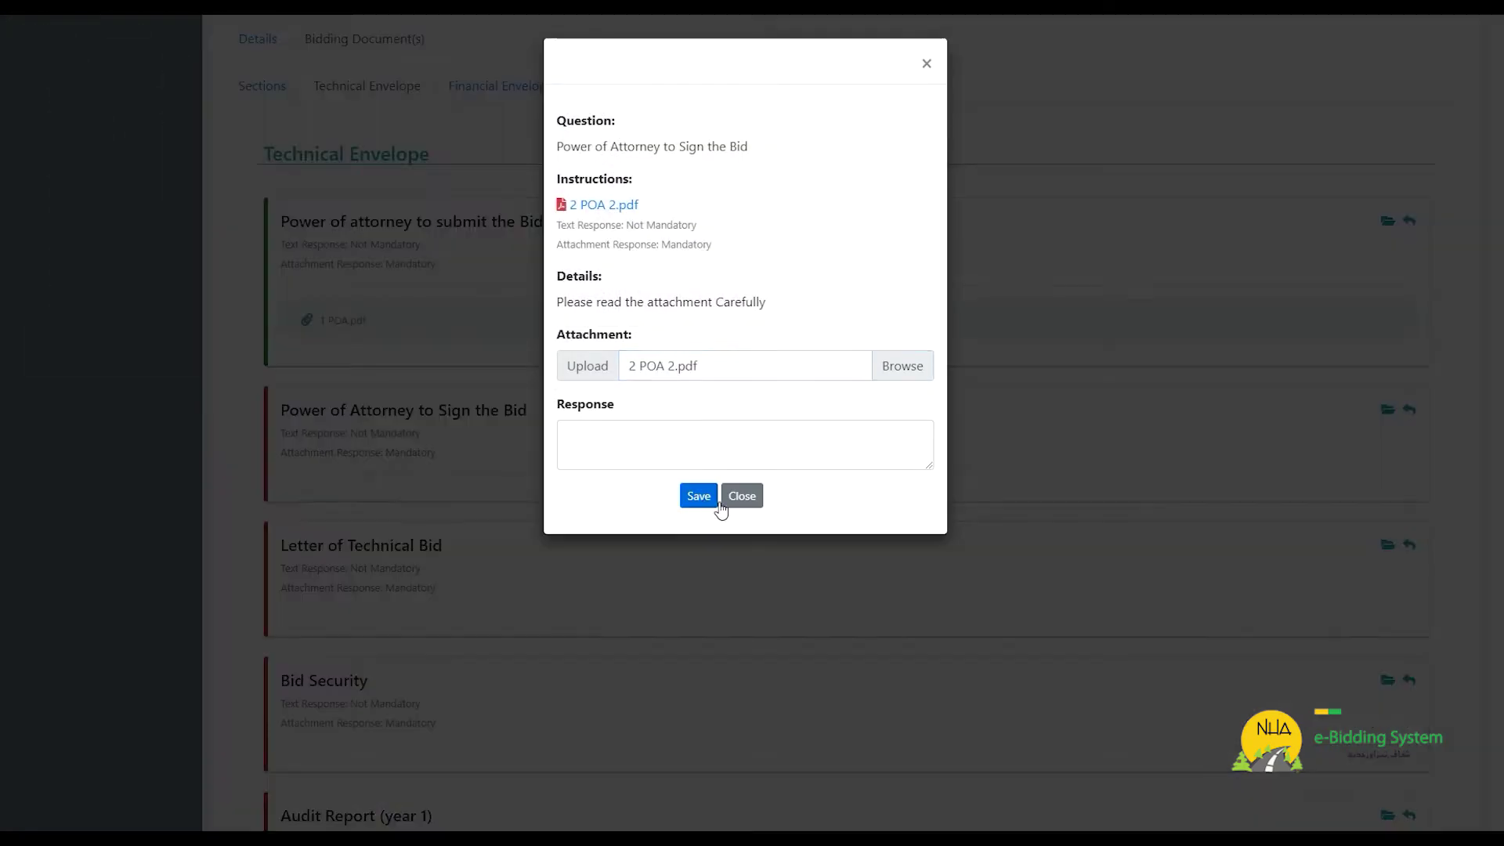
Attach 3 LTB.pdf as the response to "Letter of Technical Bid" and save it
scroll(865, 464, down, 5)
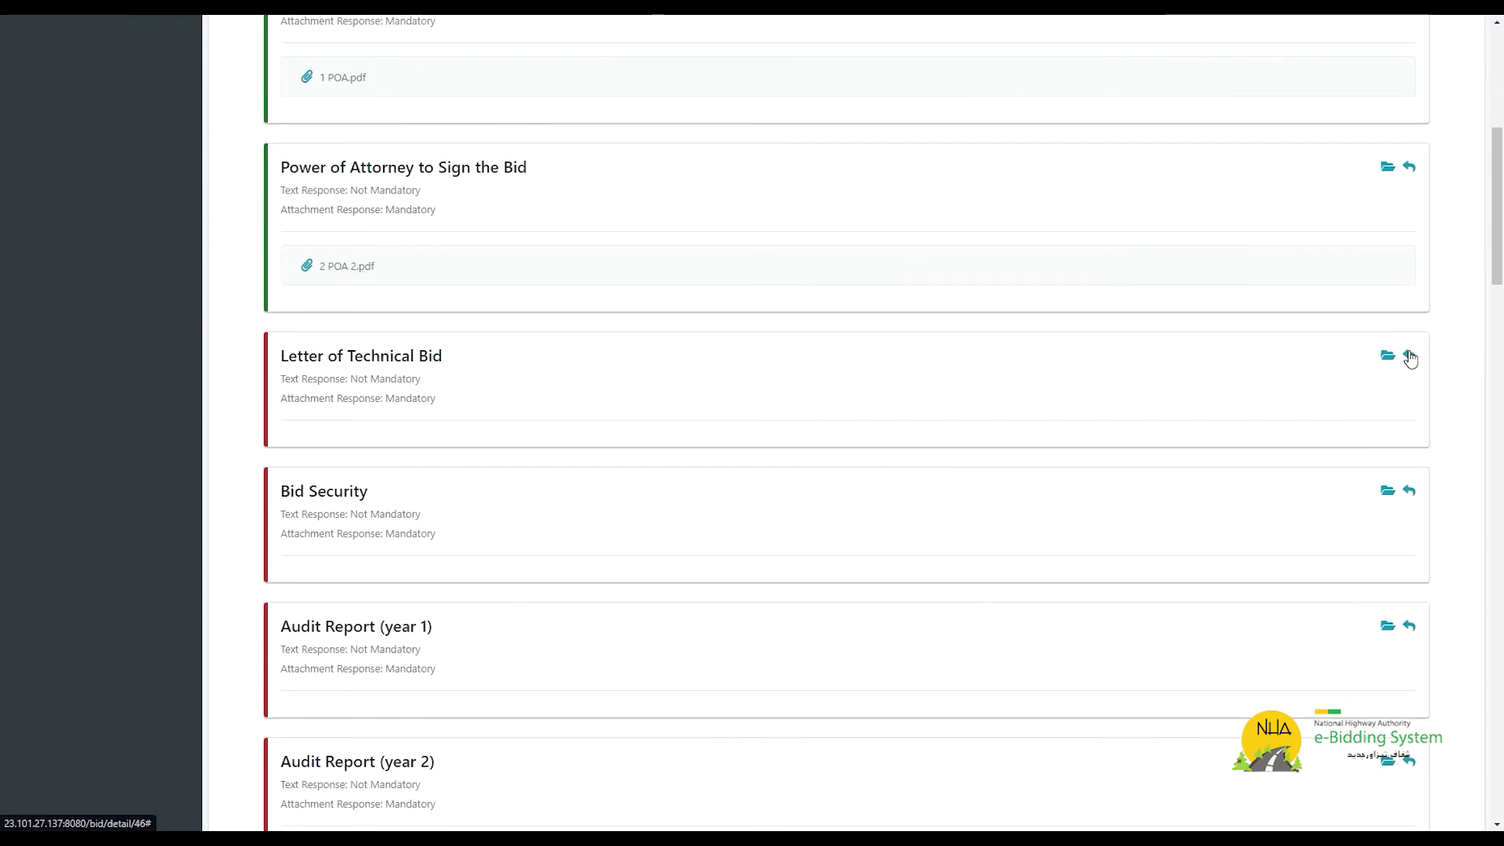
click(1409, 355)
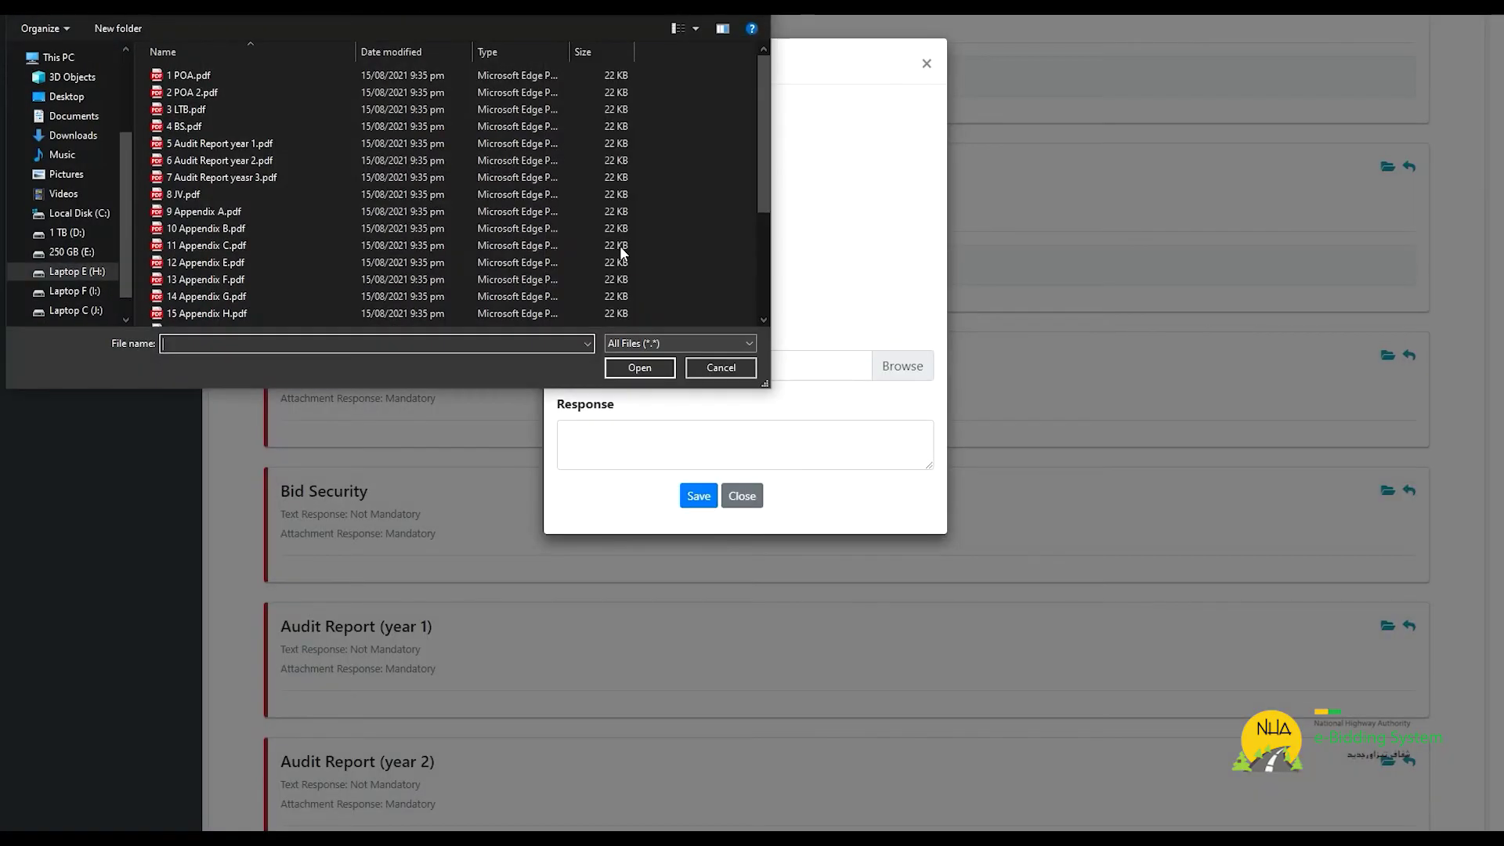
double_click(274, 108)
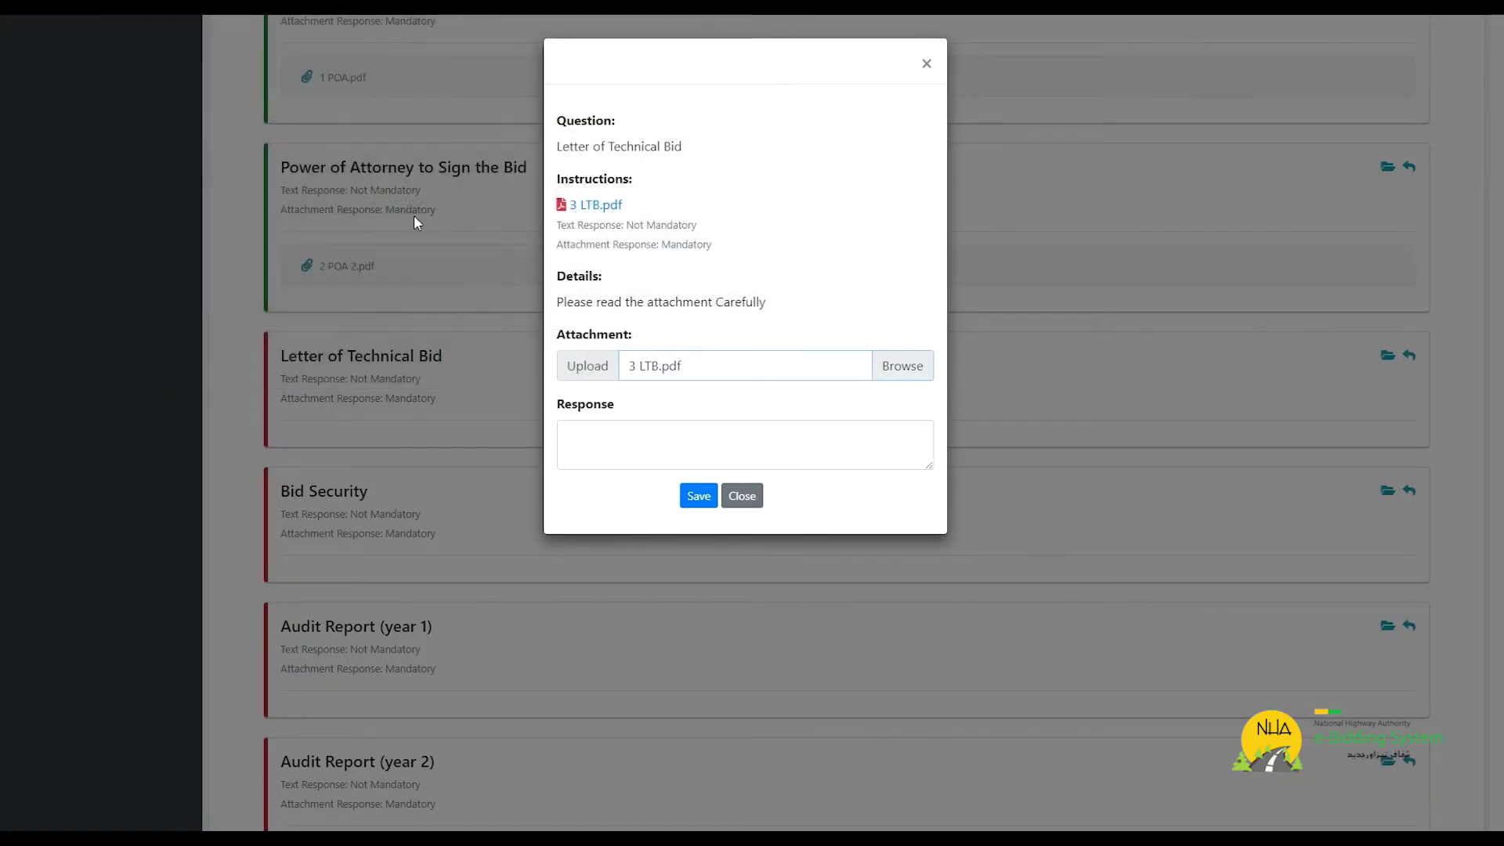
click(697, 487)
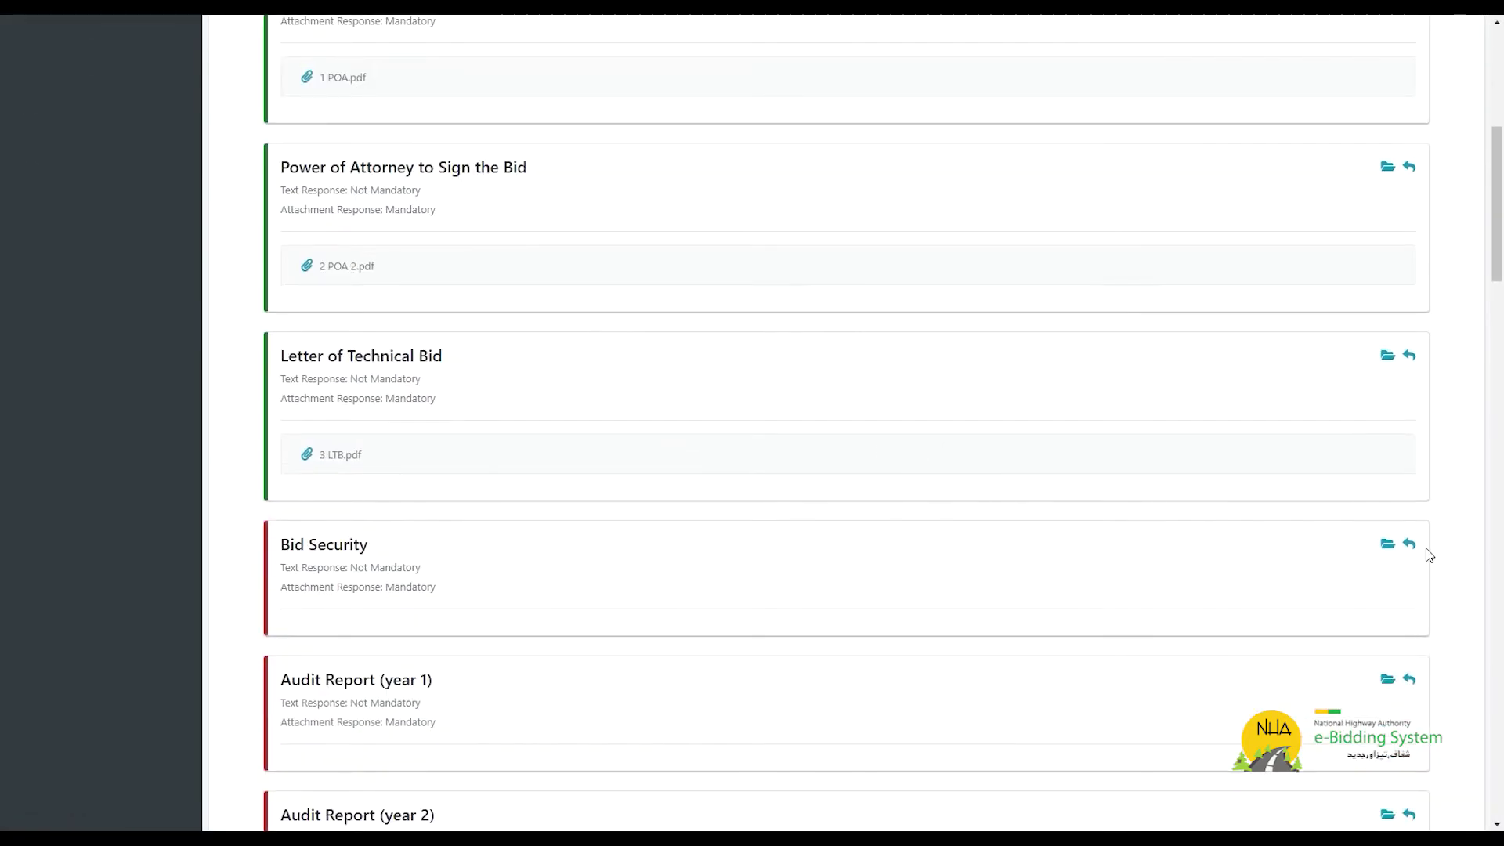
Attach 4 BS.pdf as the response to the "Bid Security" requirement and save it
click(1409, 545)
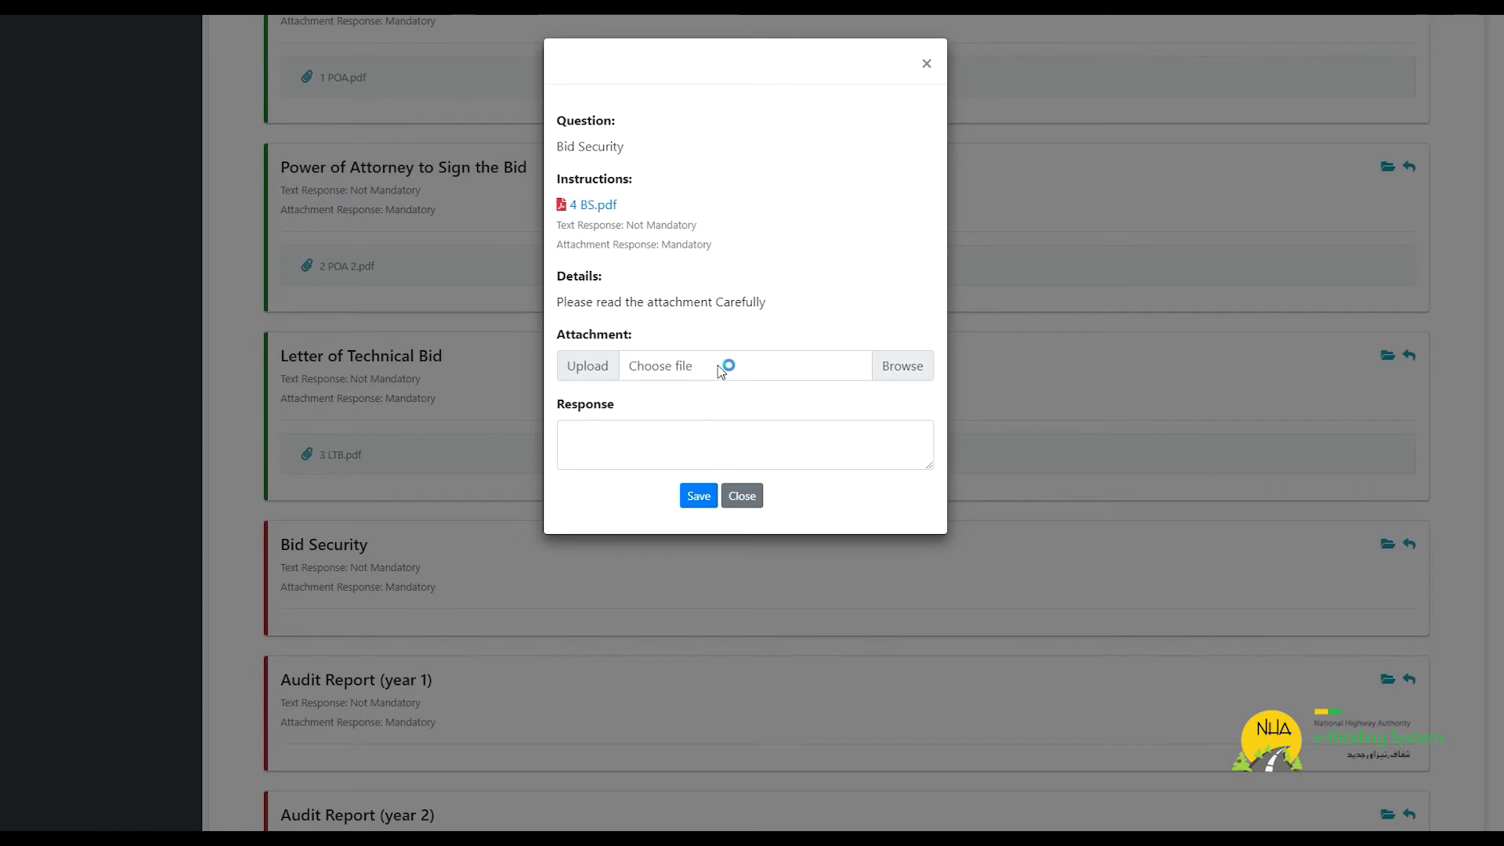
click(212, 125)
double_click(211, 126)
click(699, 496)
Attach 5 Audit Report year 1.pdf as the response to "Audit Report (year 1)" and save it
scroll(1402, 571, down, 5)
scroll(1402, 569, down, 2)
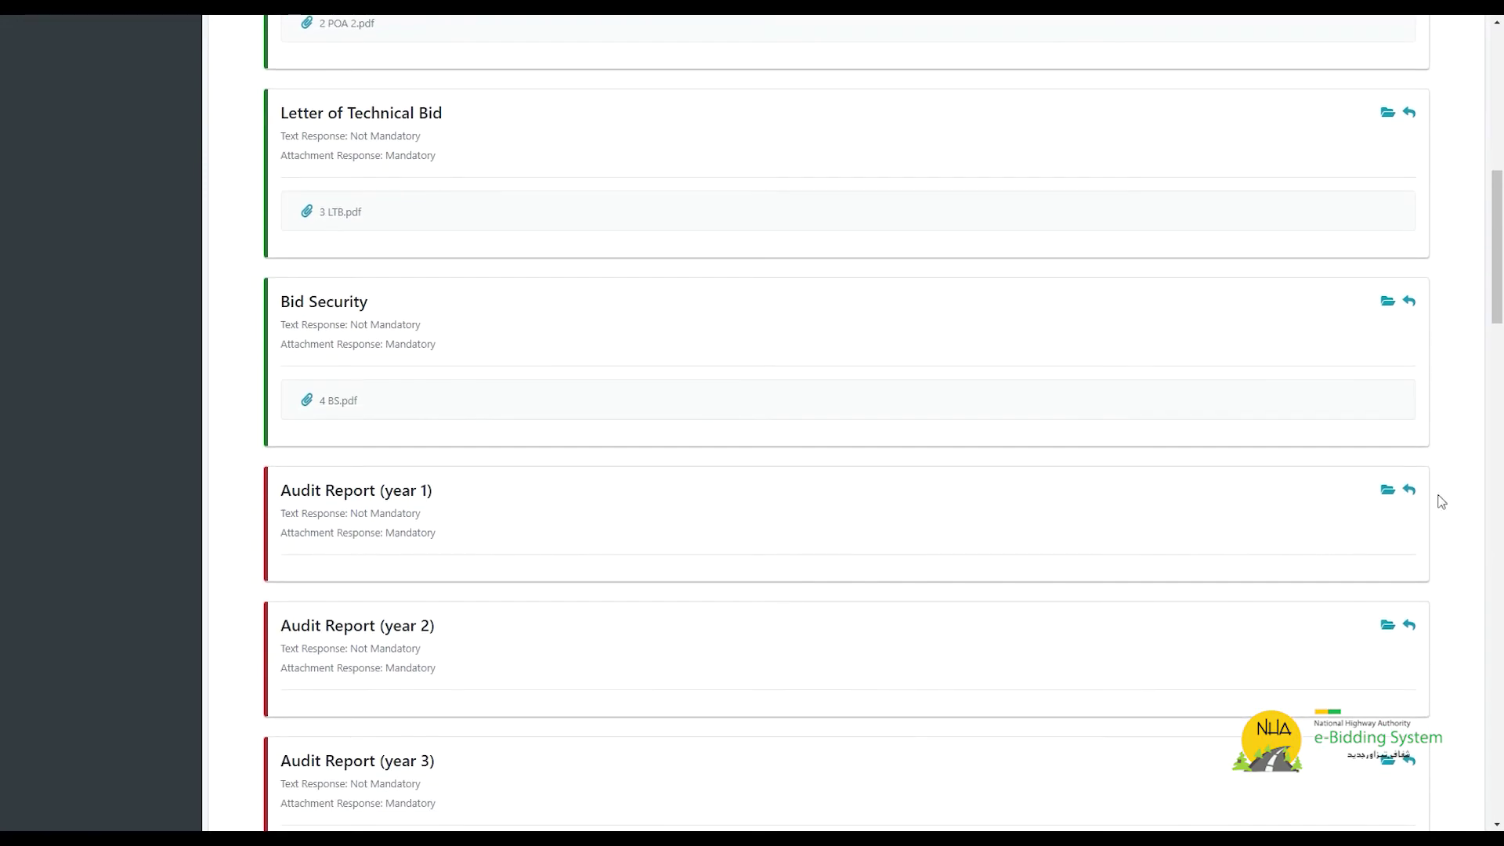
click(1409, 491)
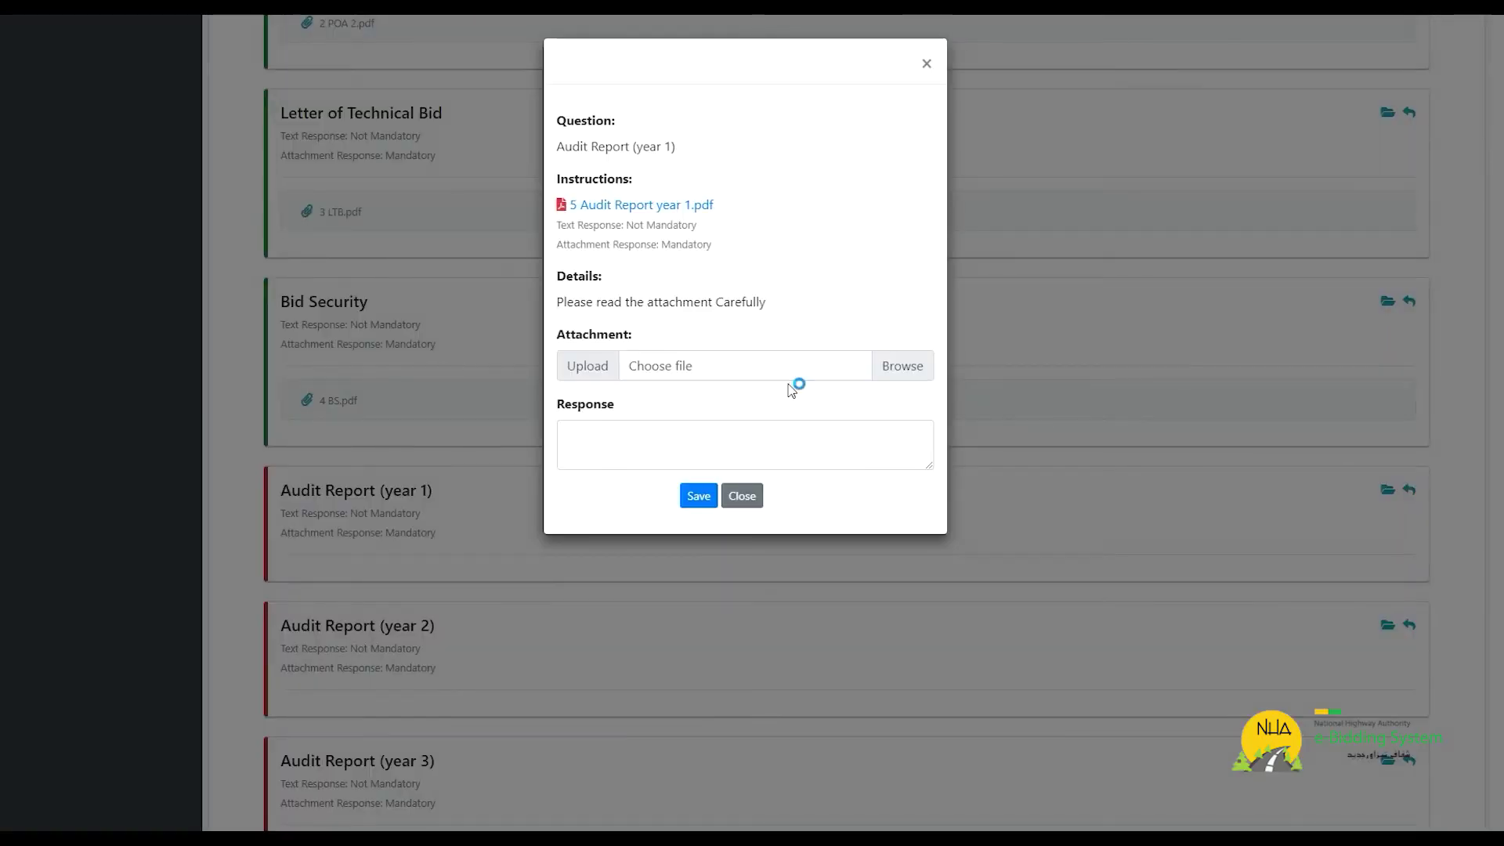
click(350, 143)
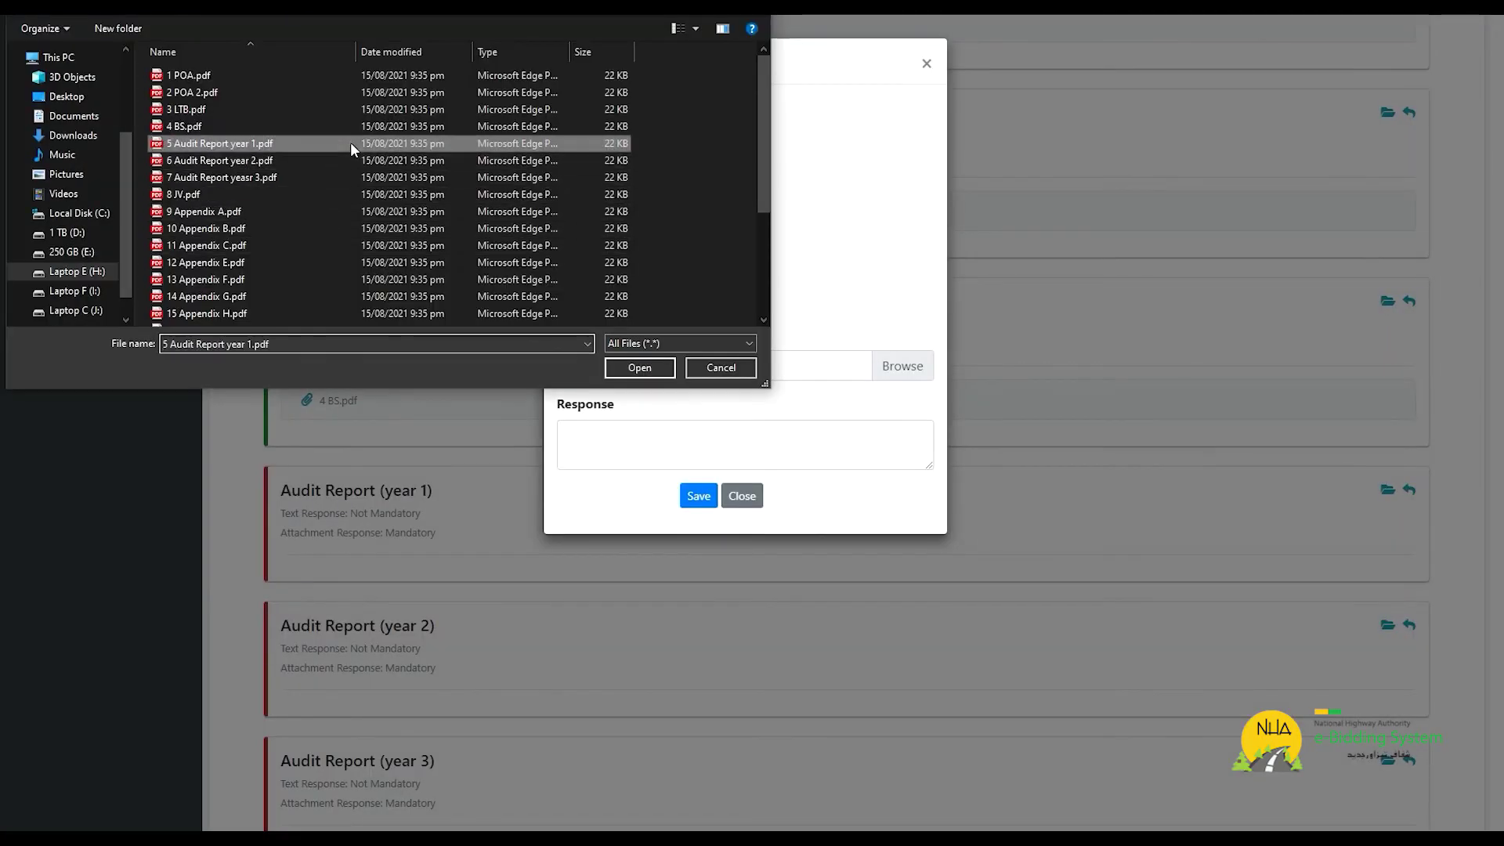
double_click(350, 143)
click(698, 495)
Attach 6 Audit Report year 2.pdf as the response to "Audit Report (year 2)" and save it
scroll(1399, 561, down, 9)
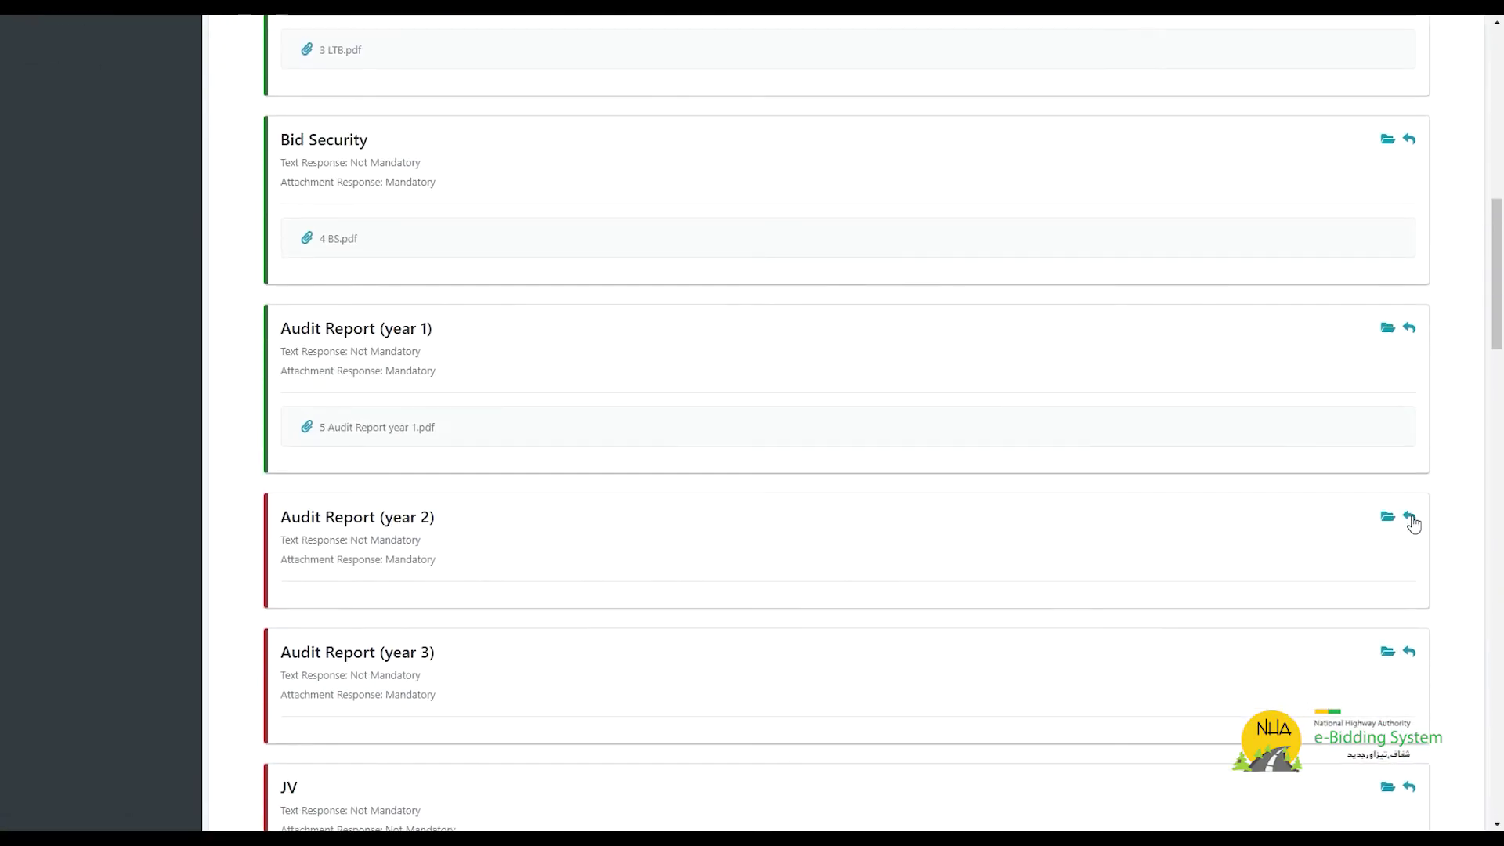
click(1409, 518)
click(774, 373)
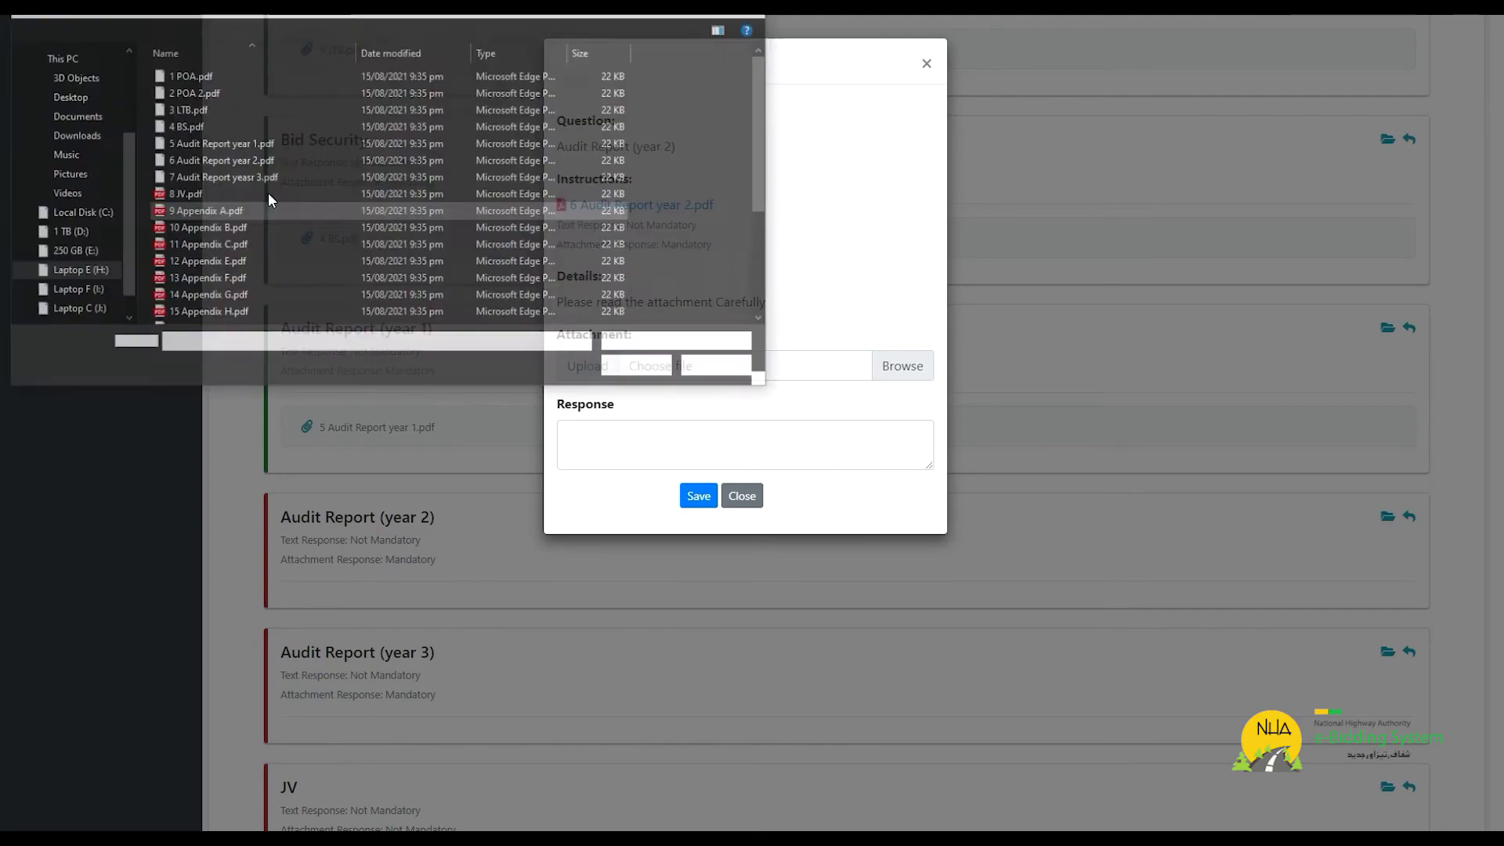
double_click(219, 159)
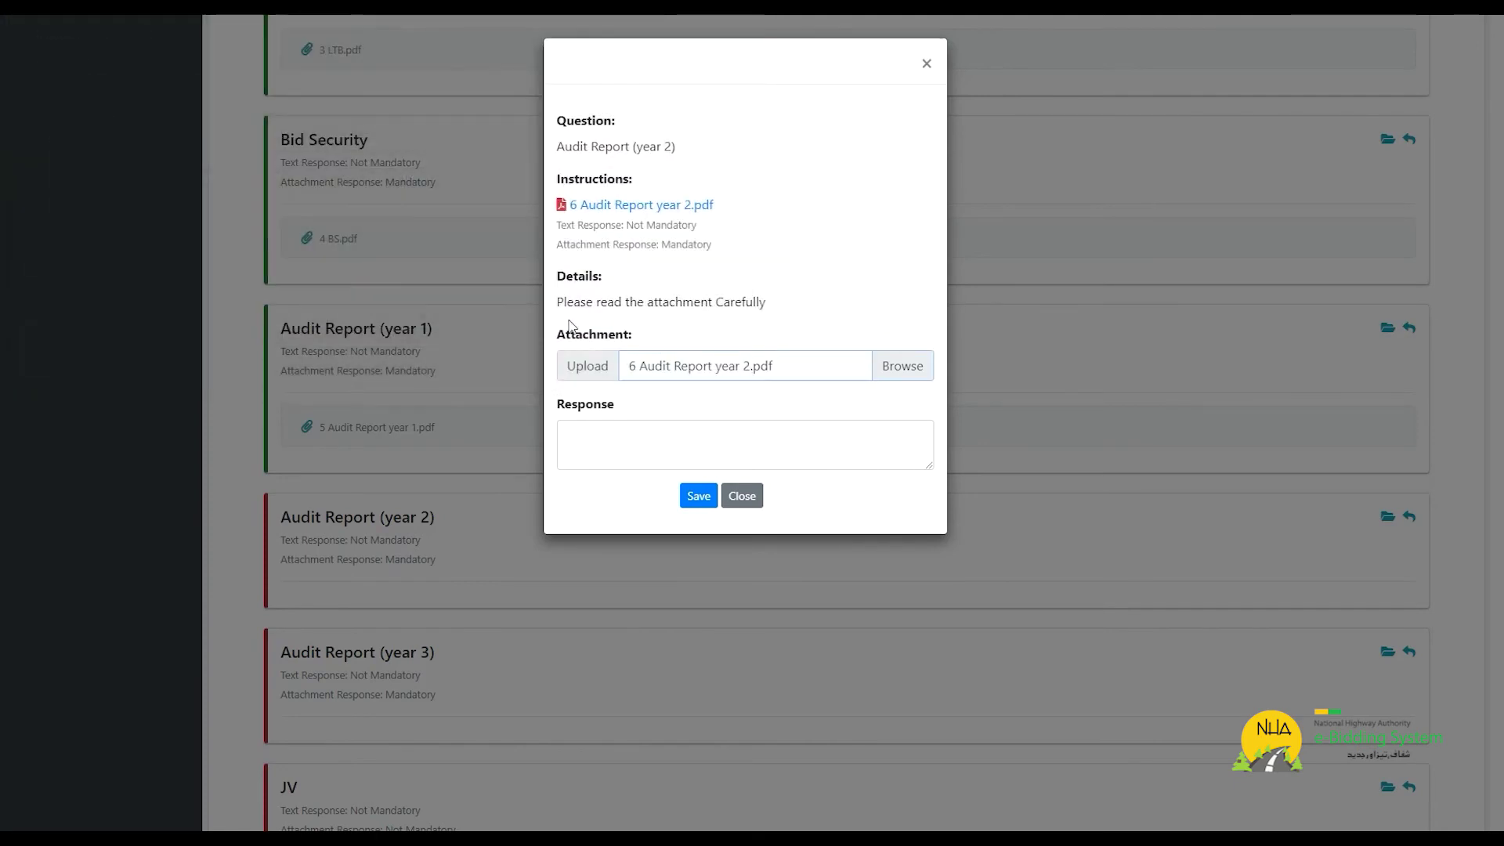
click(688, 496)
Attach 7 Audit Report yeasr 3.pdf as the response to "Audit Report (year 3)" and save it
scroll(1332, 537, down, 15)
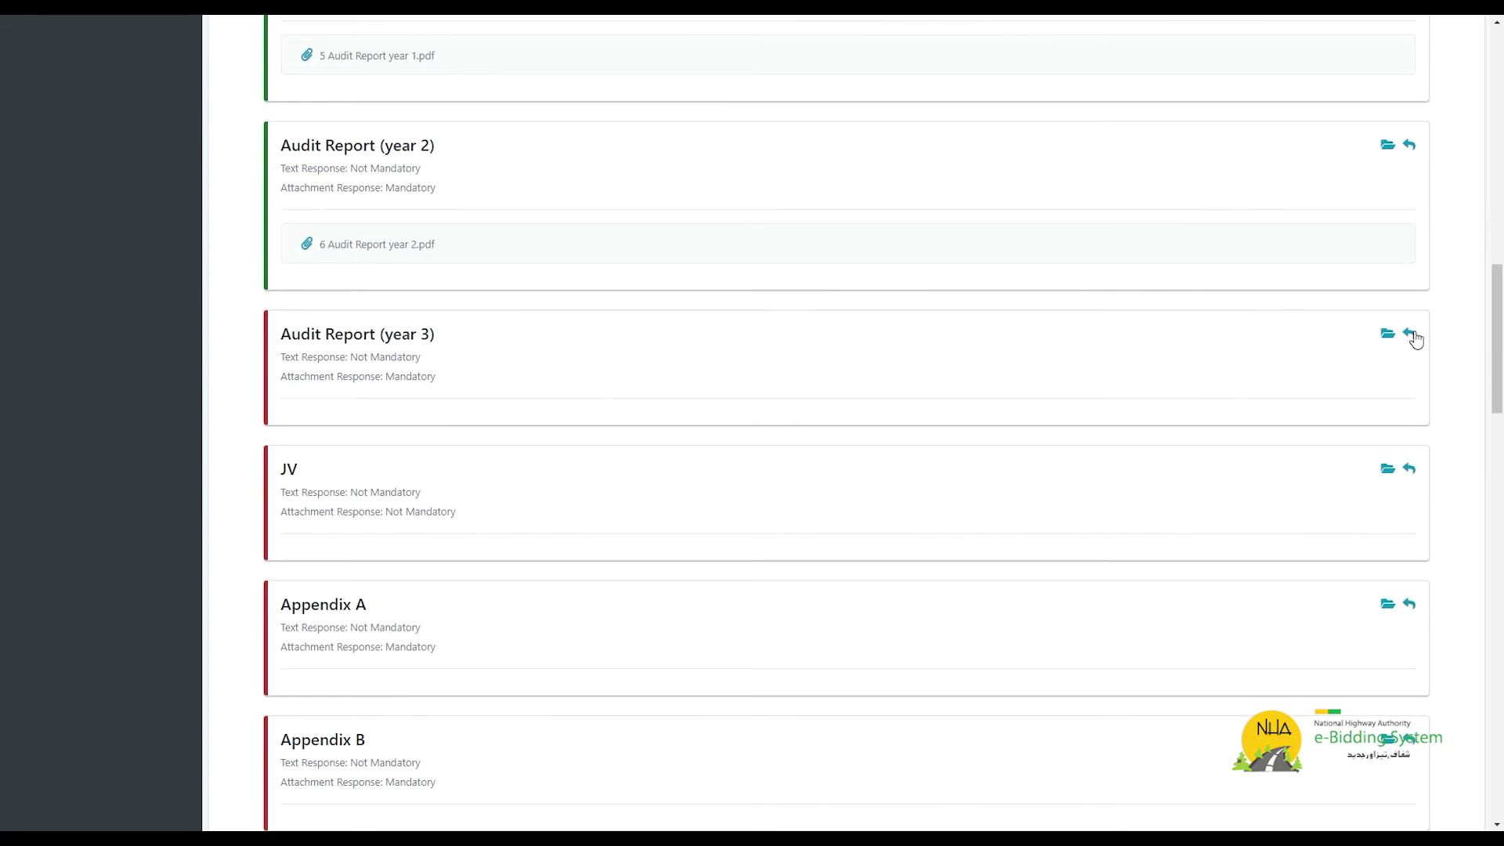
click(1389, 337)
click(744, 365)
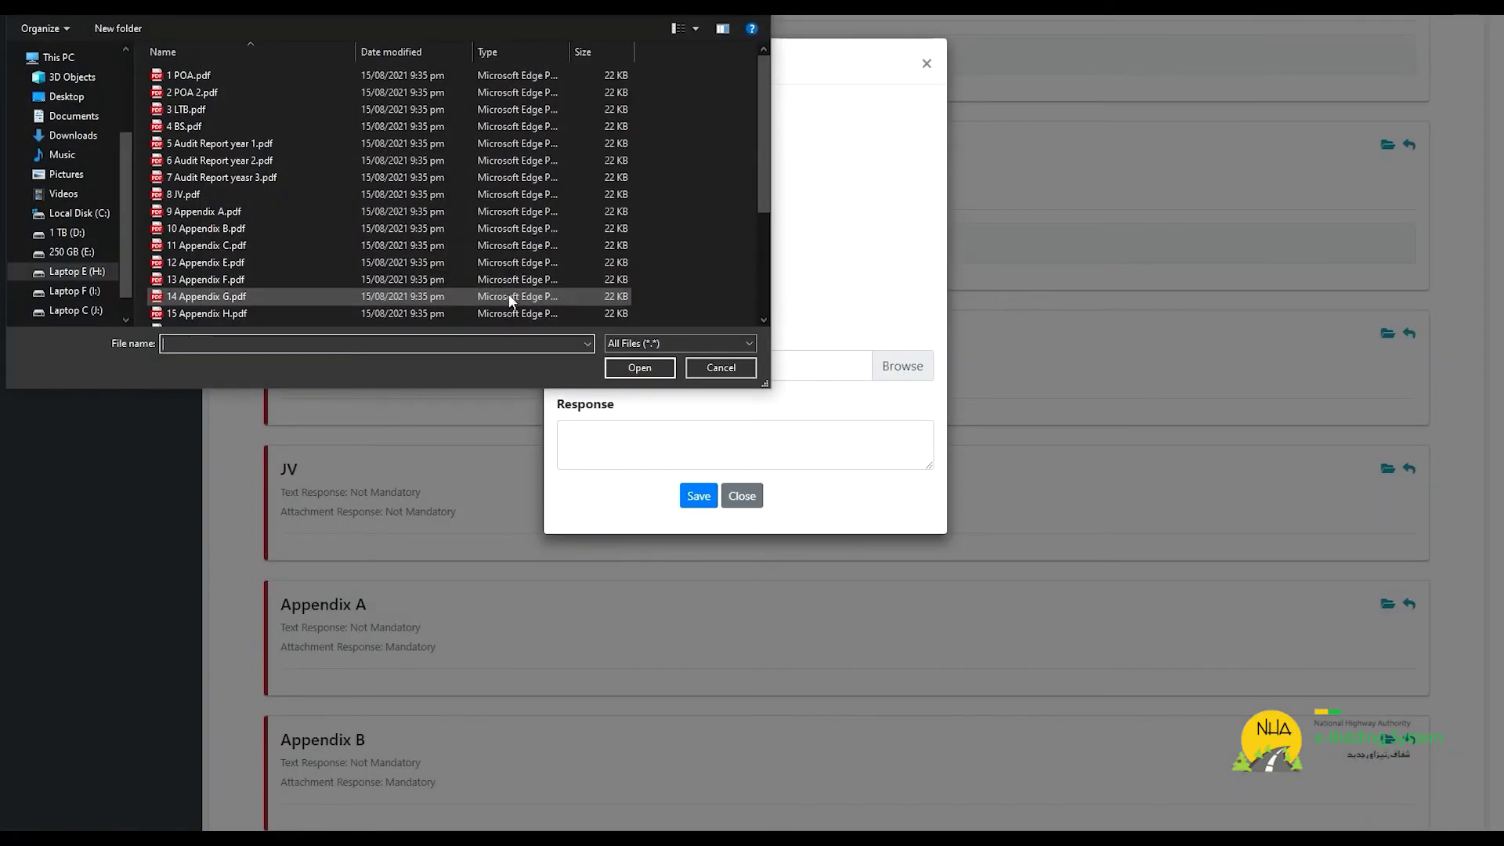
double_click(228, 180)
click(698, 496)
Skip the optional JV item, attach 9 Appendix A.pdf as the response to "Appendix A" and save it
scroll(1024, 482, down, 20)
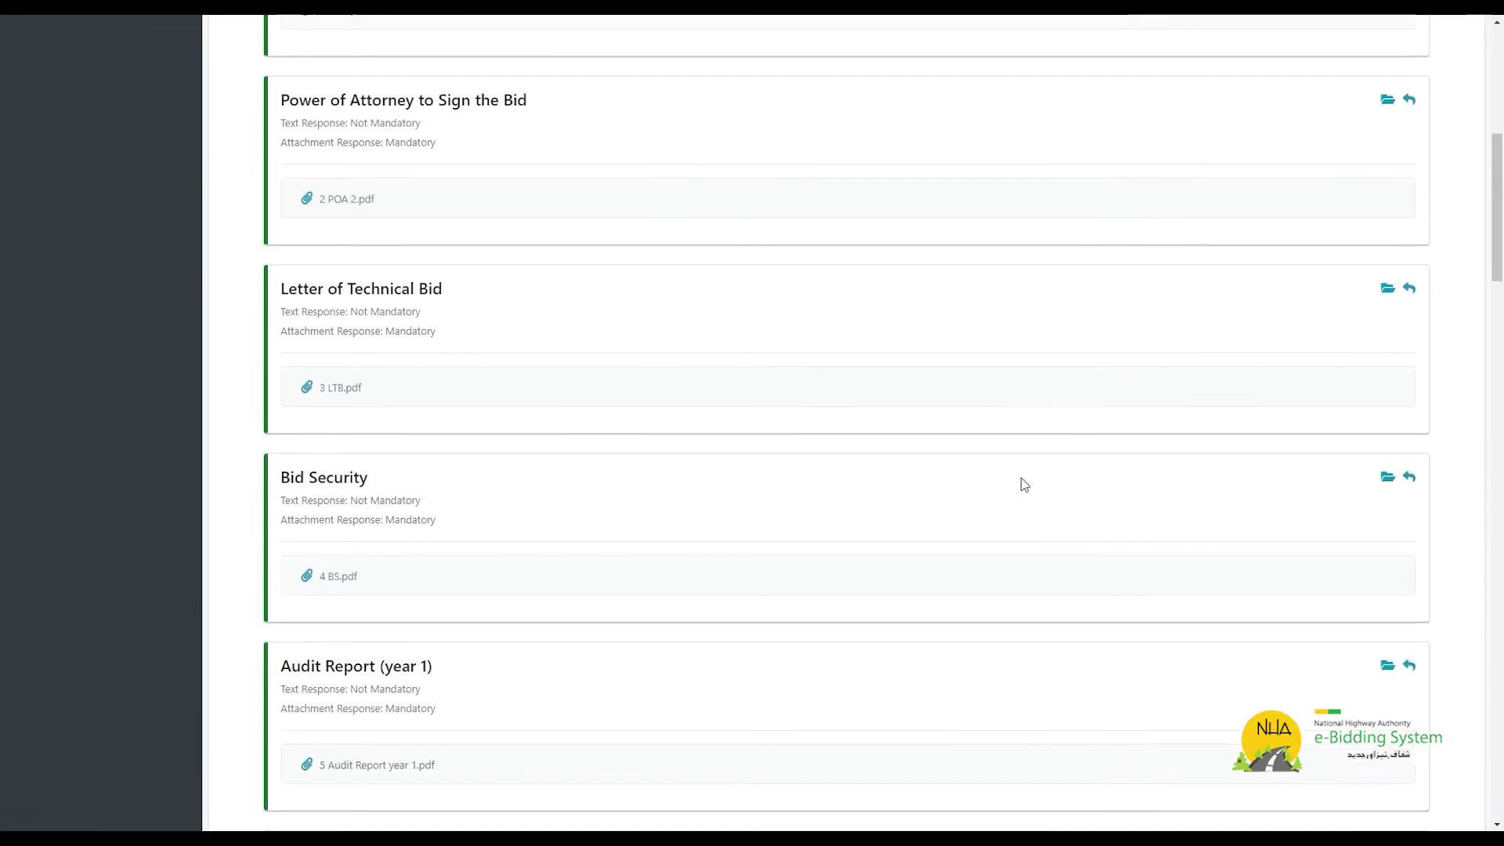
scroll(1073, 454, up, 1)
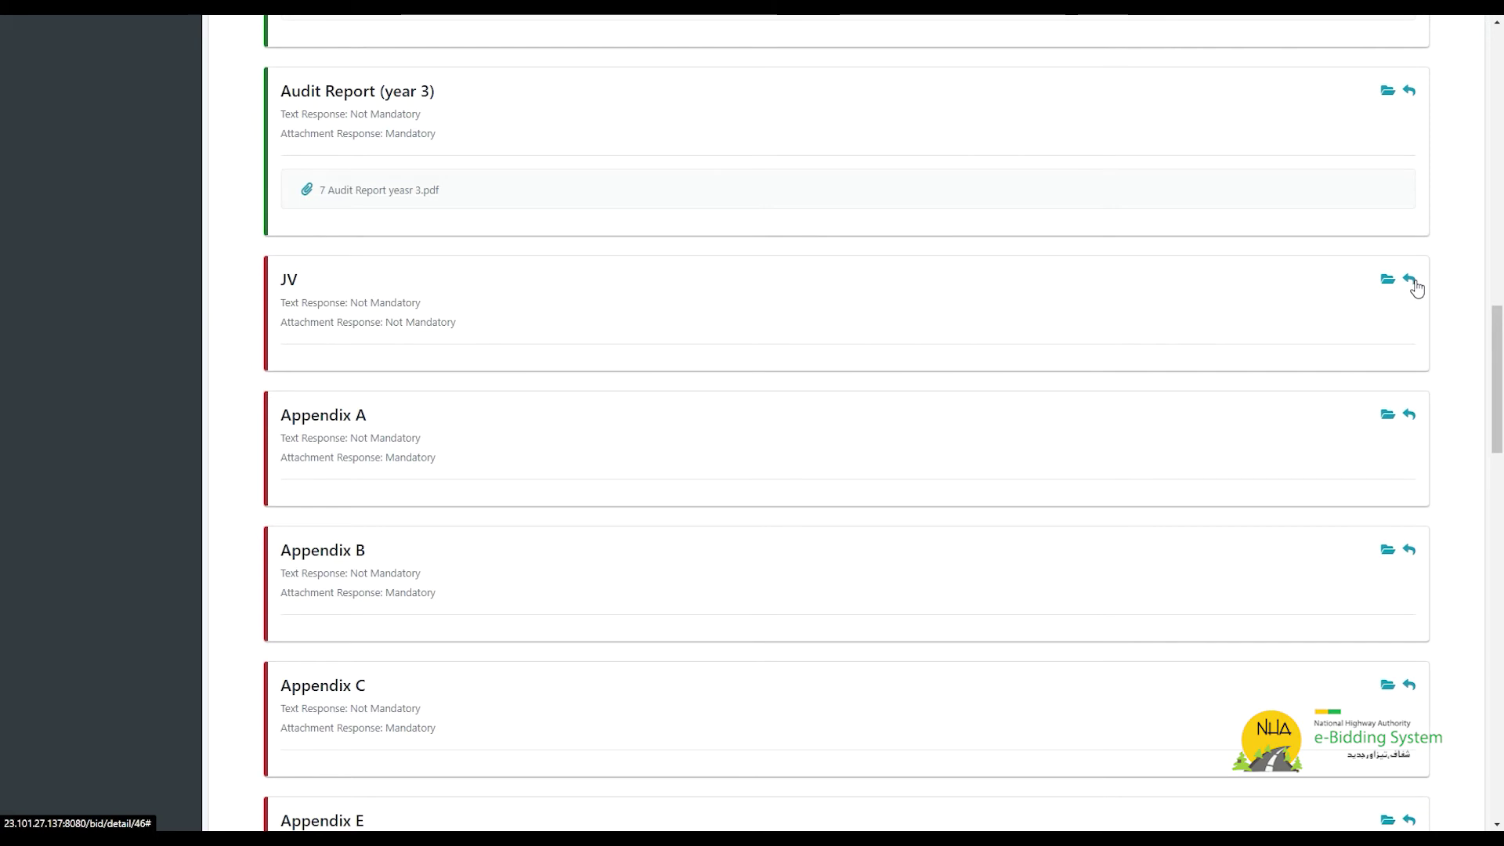
scroll(1135, 418, down, 1)
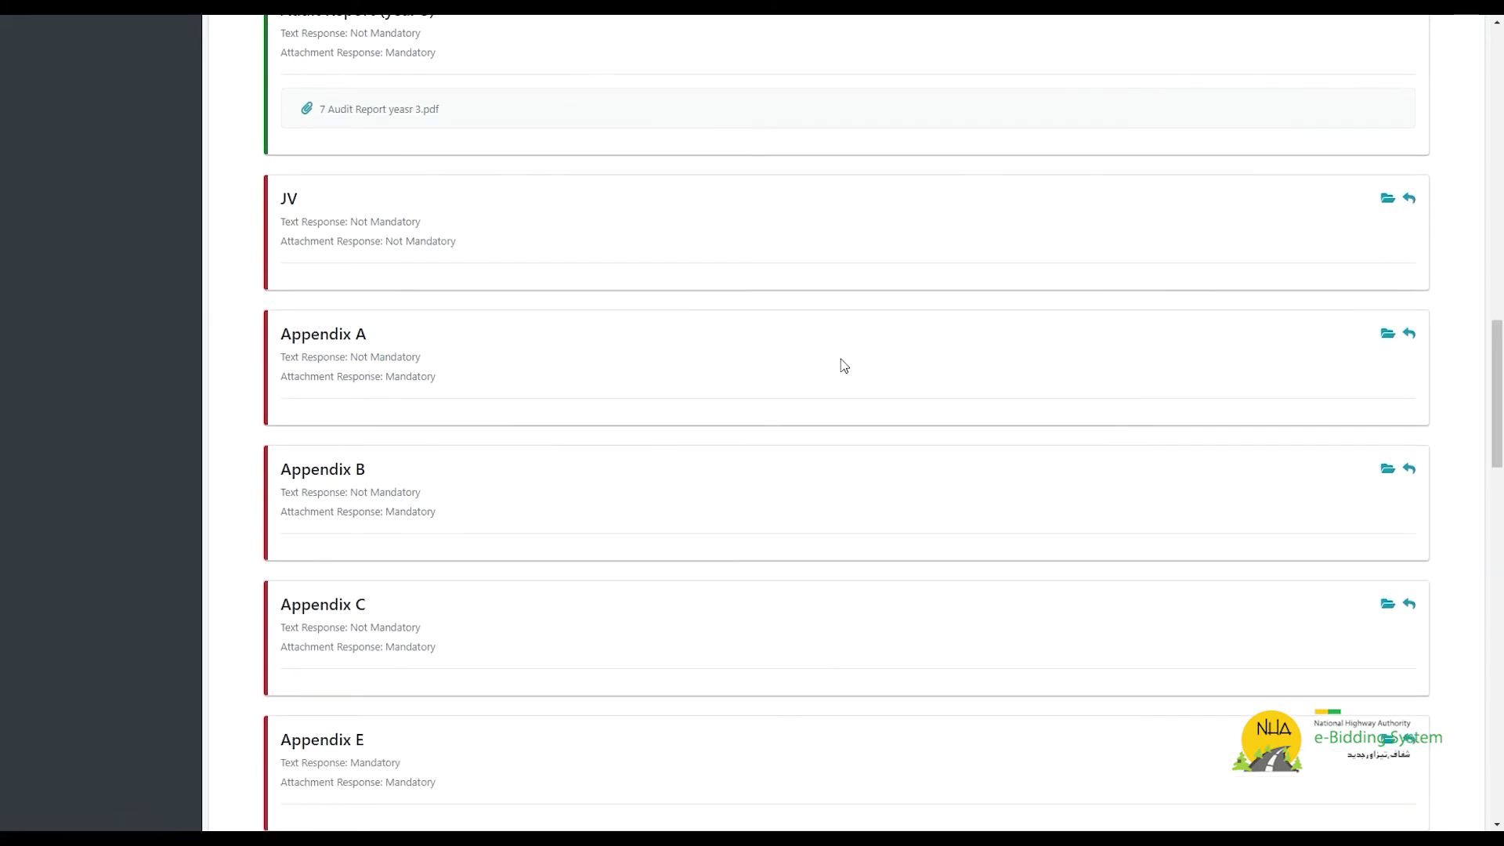
click(1387, 333)
click(900, 362)
click(212, 205)
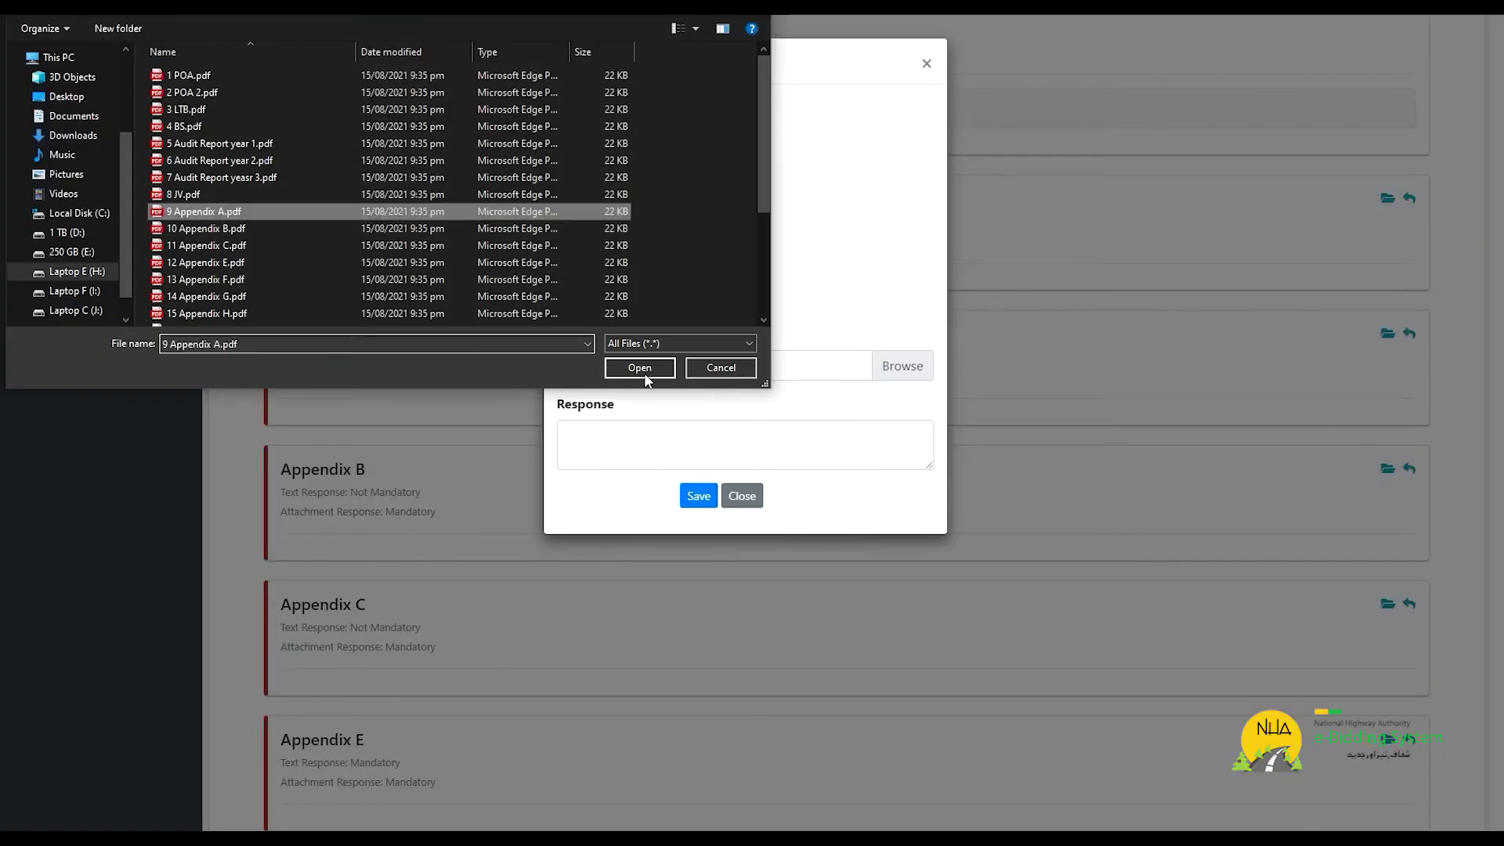
click(682, 362)
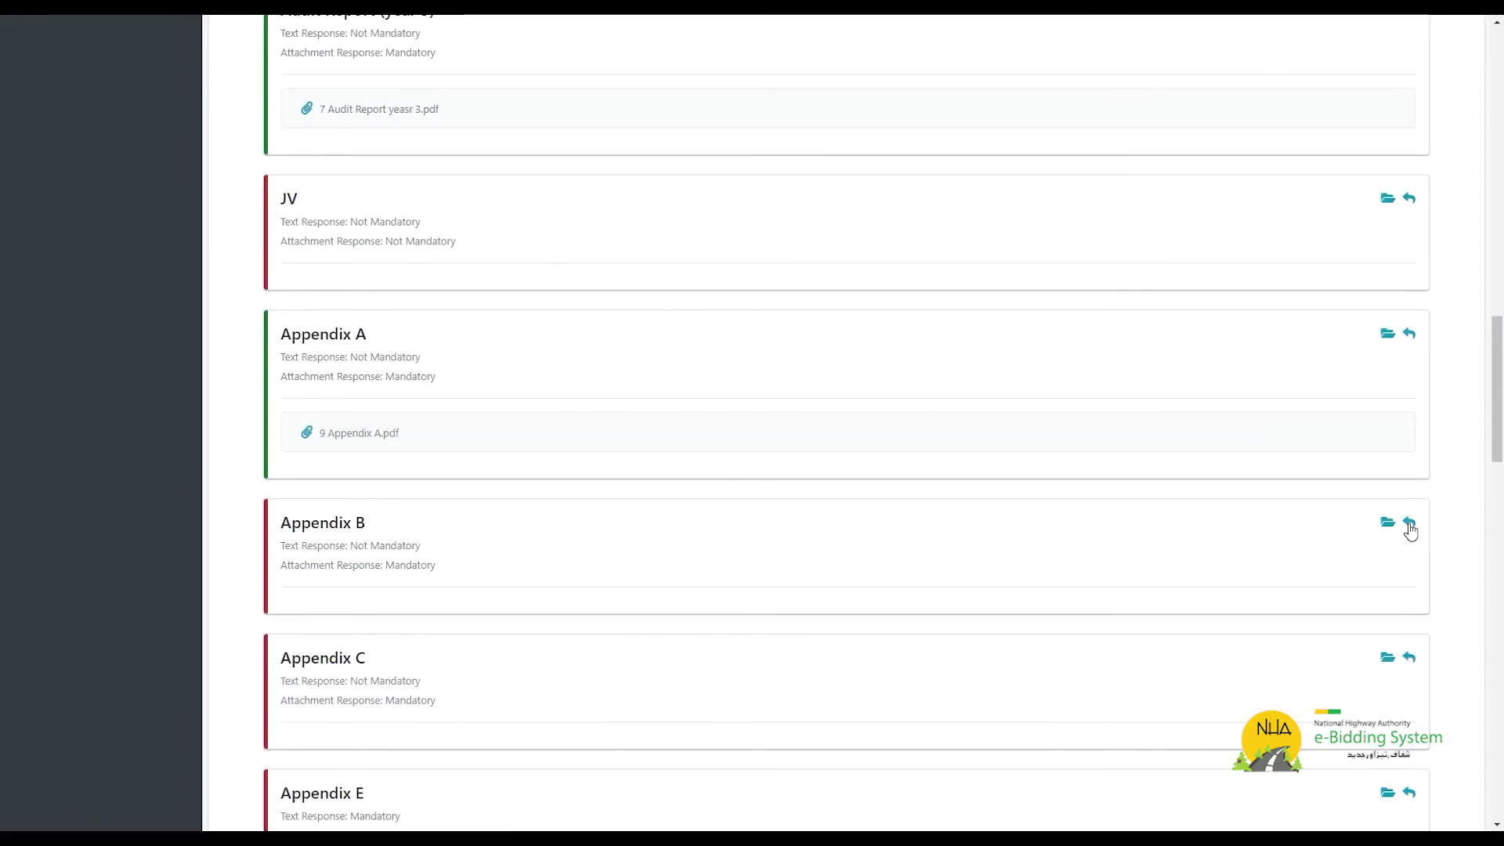
Attach 10 Appendix B.pdf as the response to "Appendix B" and save it
click(1410, 524)
click(900, 365)
double_click(203, 226)
click(696, 494)
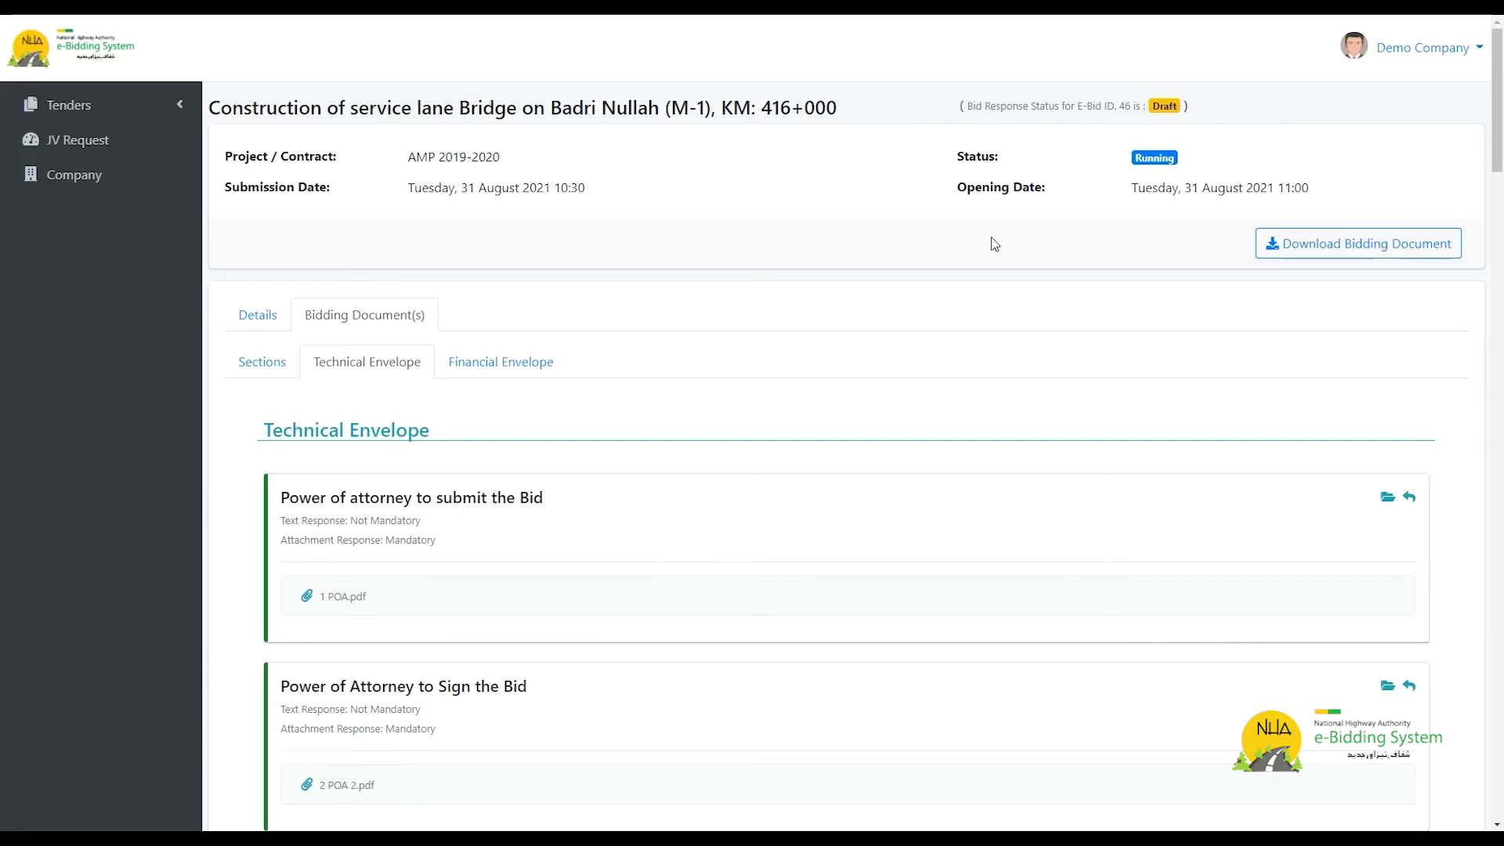
scroll(995, 244, down, 20)
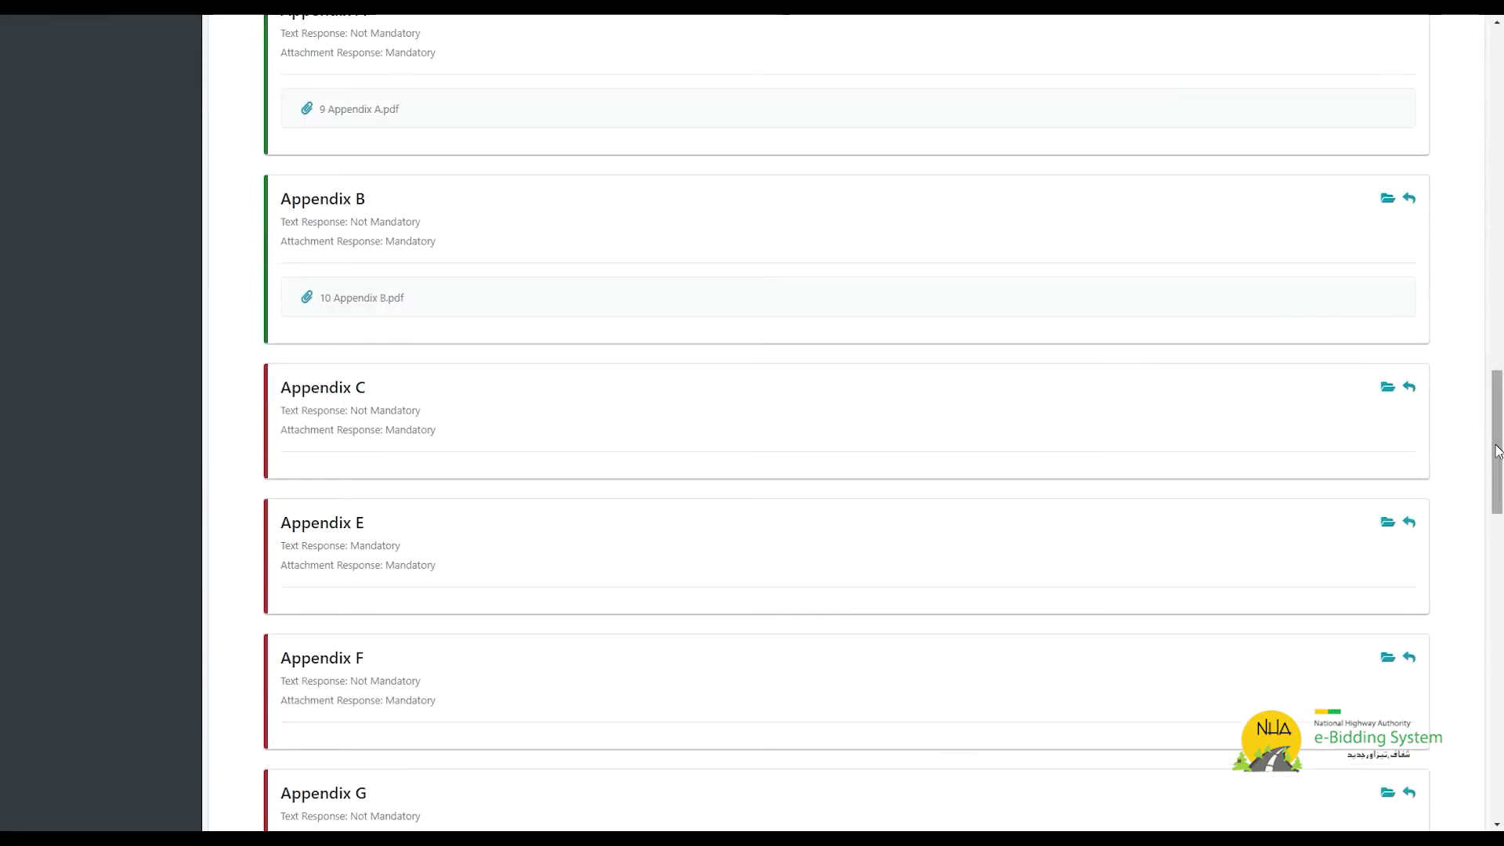
Attach 11 Appendix C.pdf as the response to "Appendix C" and save it
click(1409, 387)
click(903, 365)
click(279, 246)
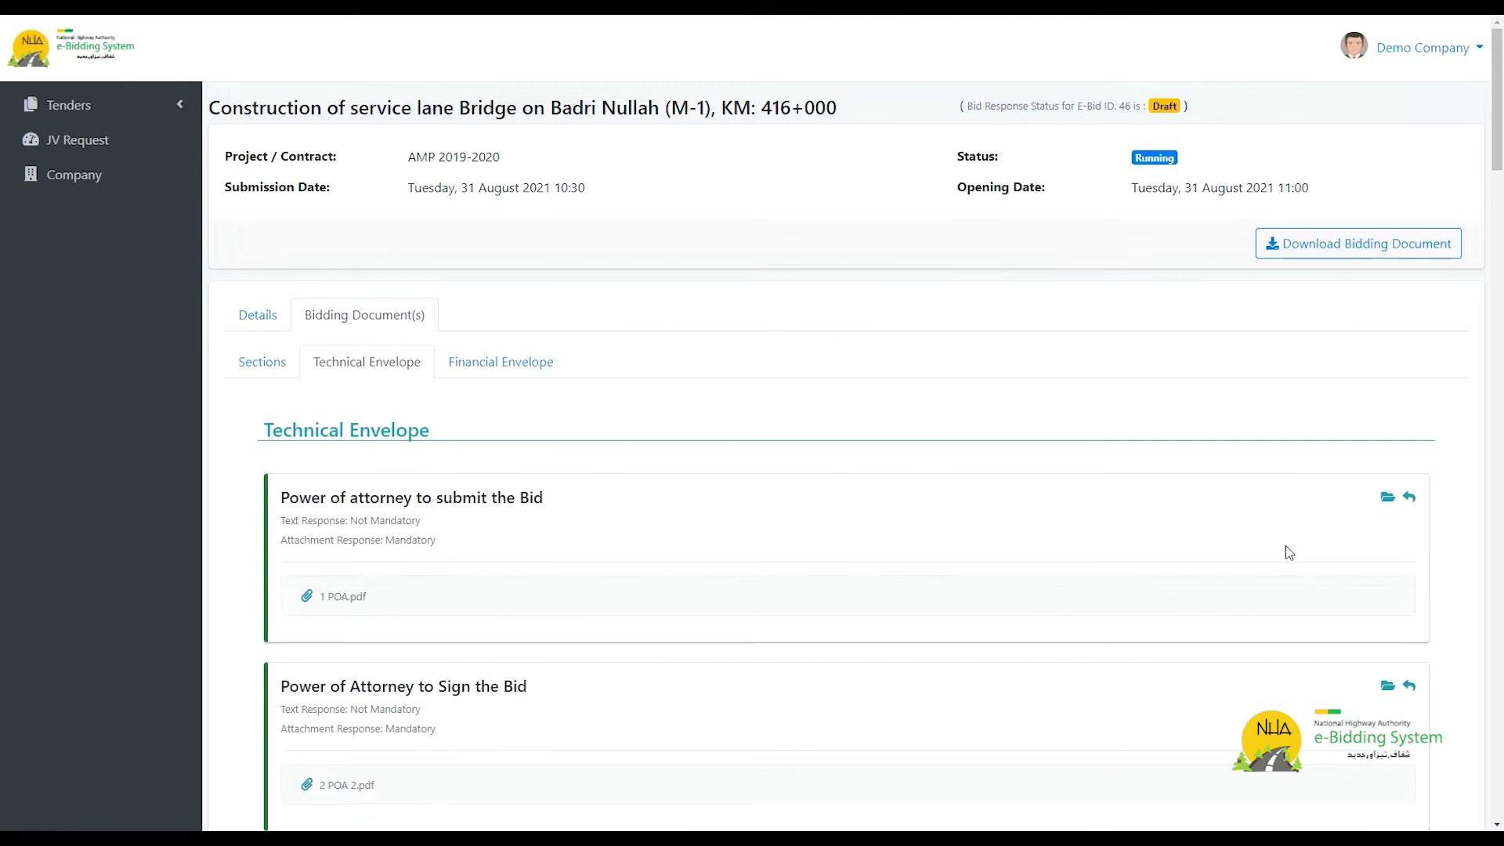
Attach 12 Appendix E.pdf with the text response "read" to "Appendix E" and save it
scroll(1285, 548, down, 20)
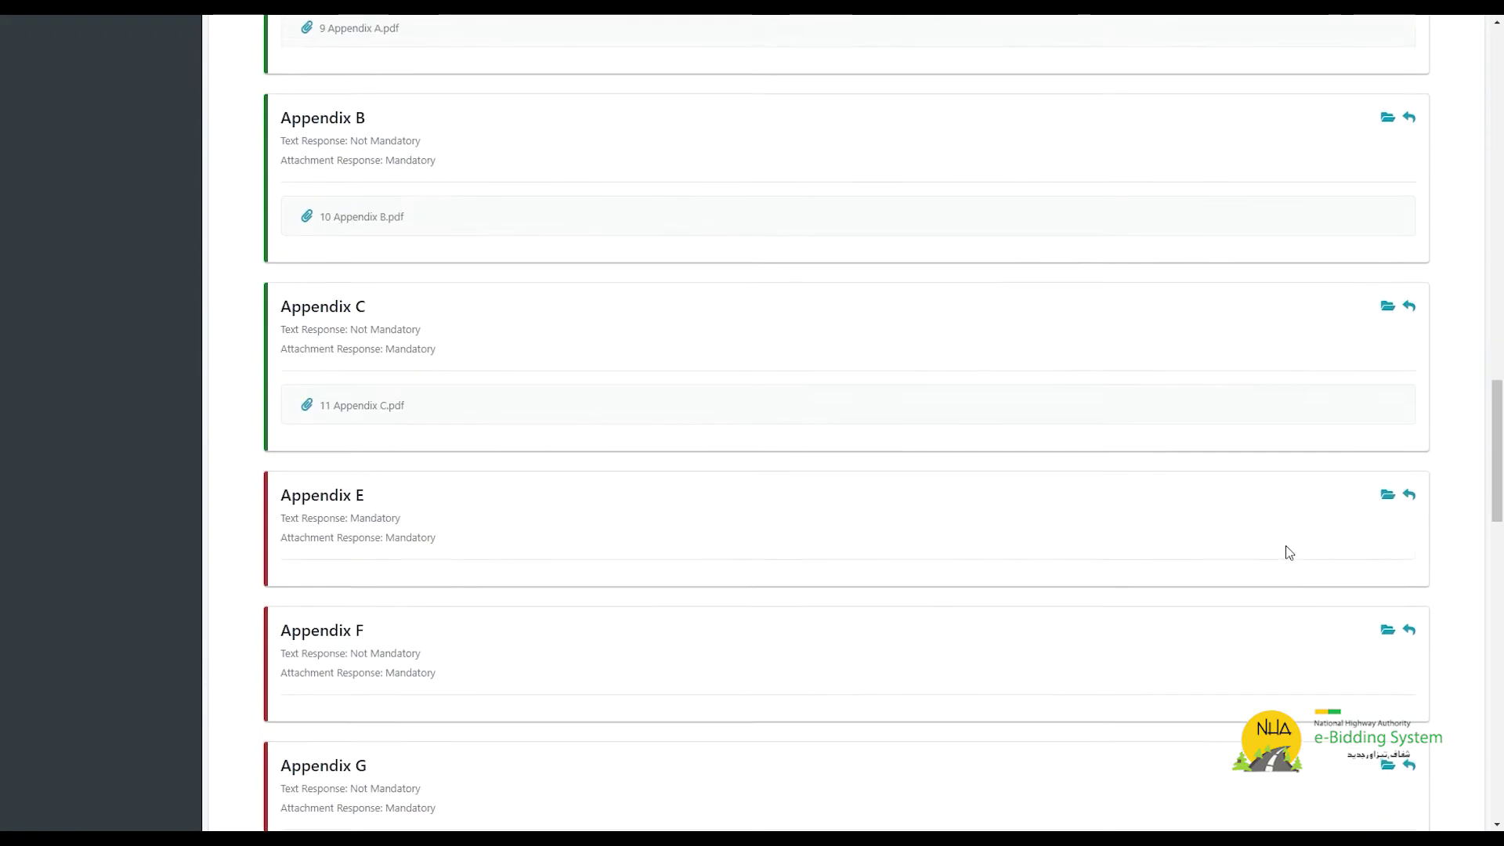
click(1410, 495)
click(758, 373)
double_click(235, 246)
click(699, 495)
click(690, 450)
text(read)
click(697, 494)
Replace the text response of "Appendix E" with "filled", reattach 12 Appendix E.pdf and save it
scroll(1127, 525, down, 20)
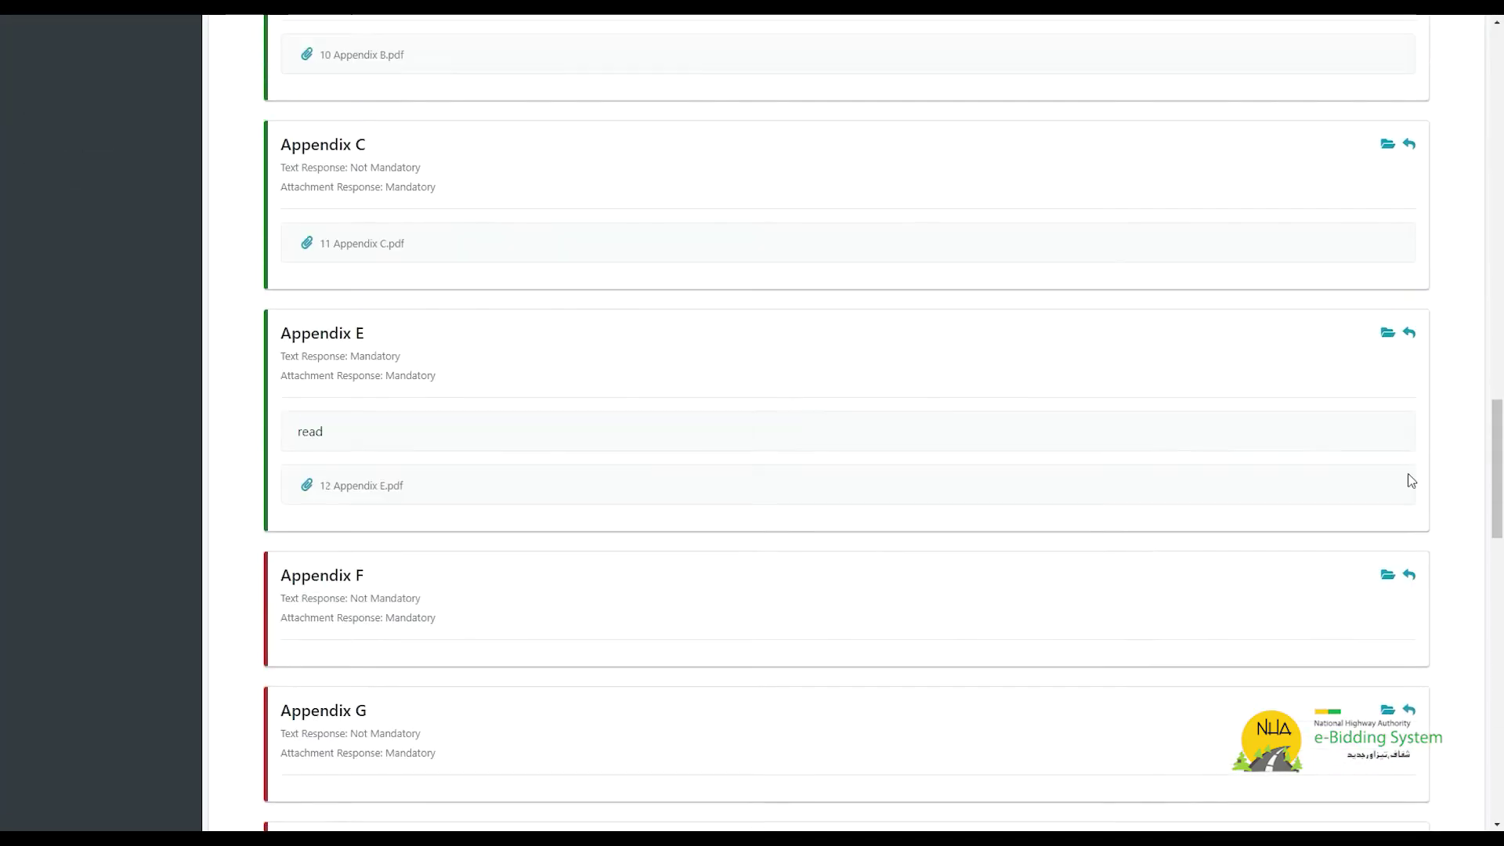
click(1409, 333)
click(682, 455)
key(ctrl+a)
key(BackSpace)
click(699, 495)
click(800, 374)
double_click(316, 254)
click(699, 495)
Attach 13 Appendix F.pdf as the response to "Appendix F" and save it
scroll(1040, 584, down, 20)
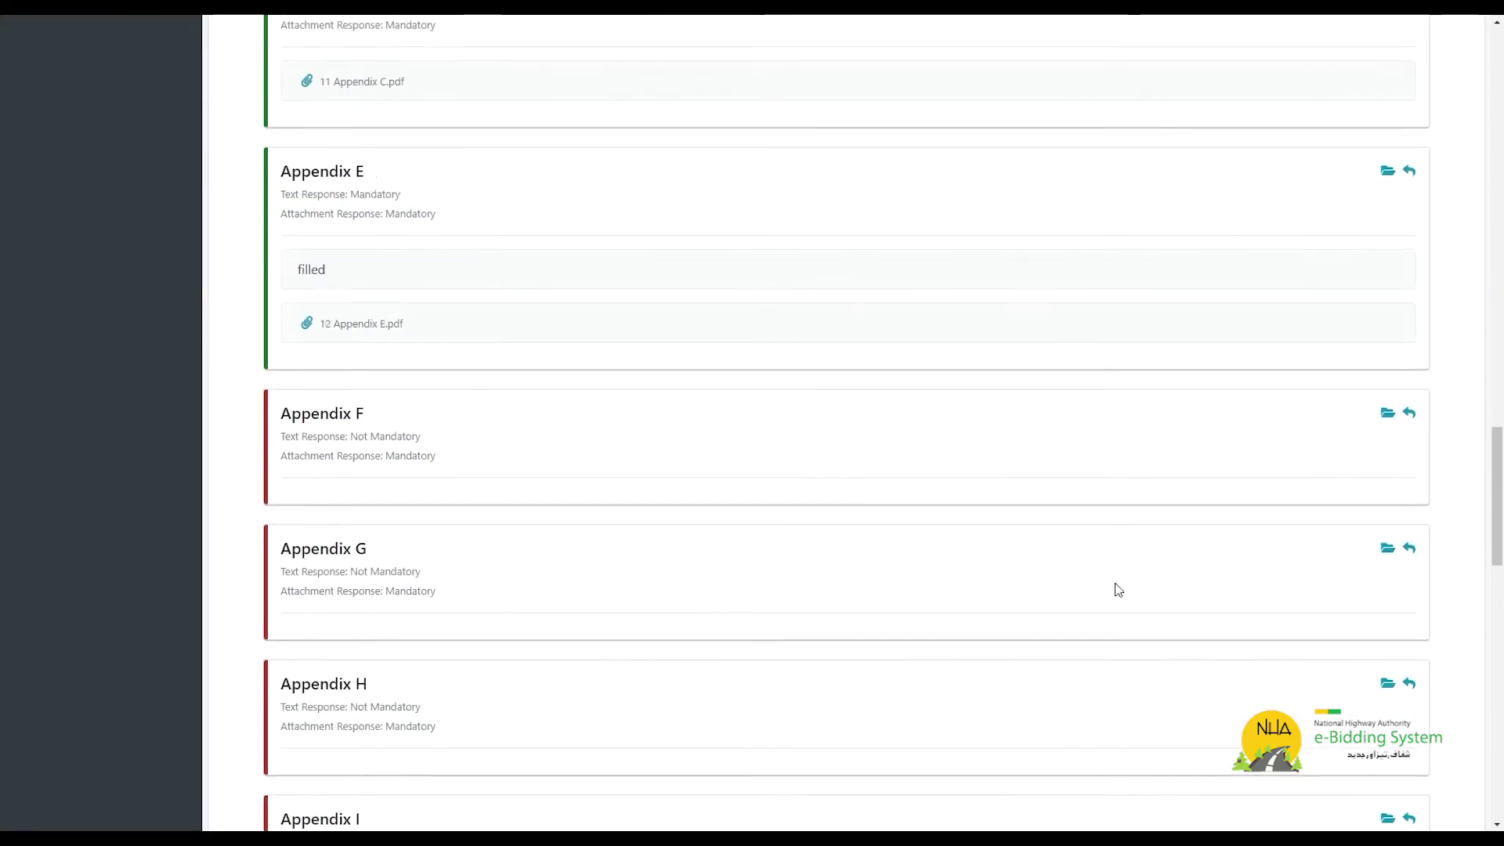
click(1409, 413)
click(903, 365)
double_click(305, 244)
click(681, 489)
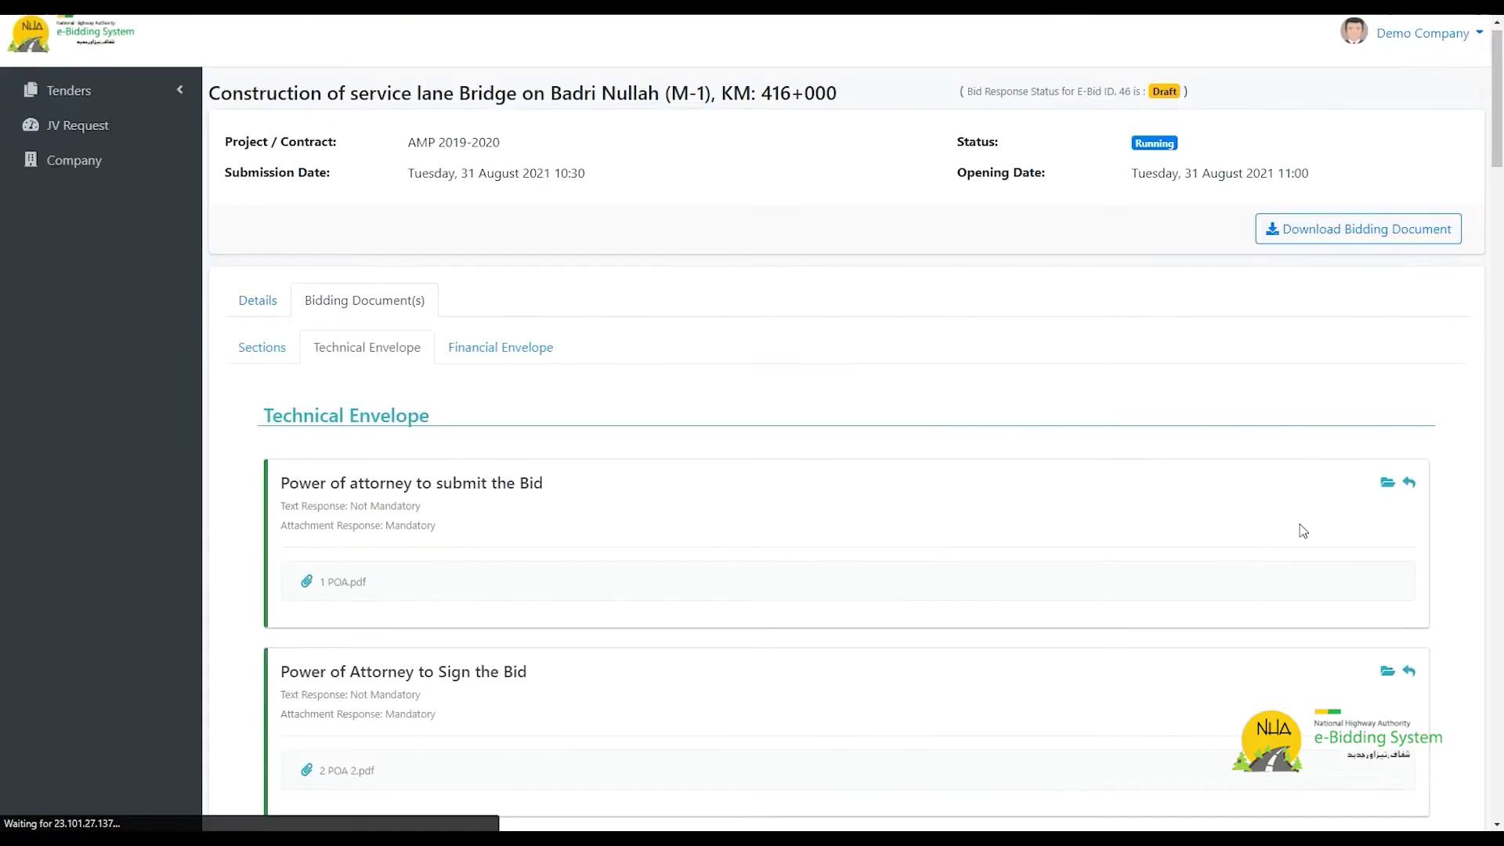
Attach 14 Appendix G.pdf as the response to "Appendix G" and save it
scroll(1261, 520, down, 4)
click(1387, 517)
click(902, 365)
double_click(311, 287)
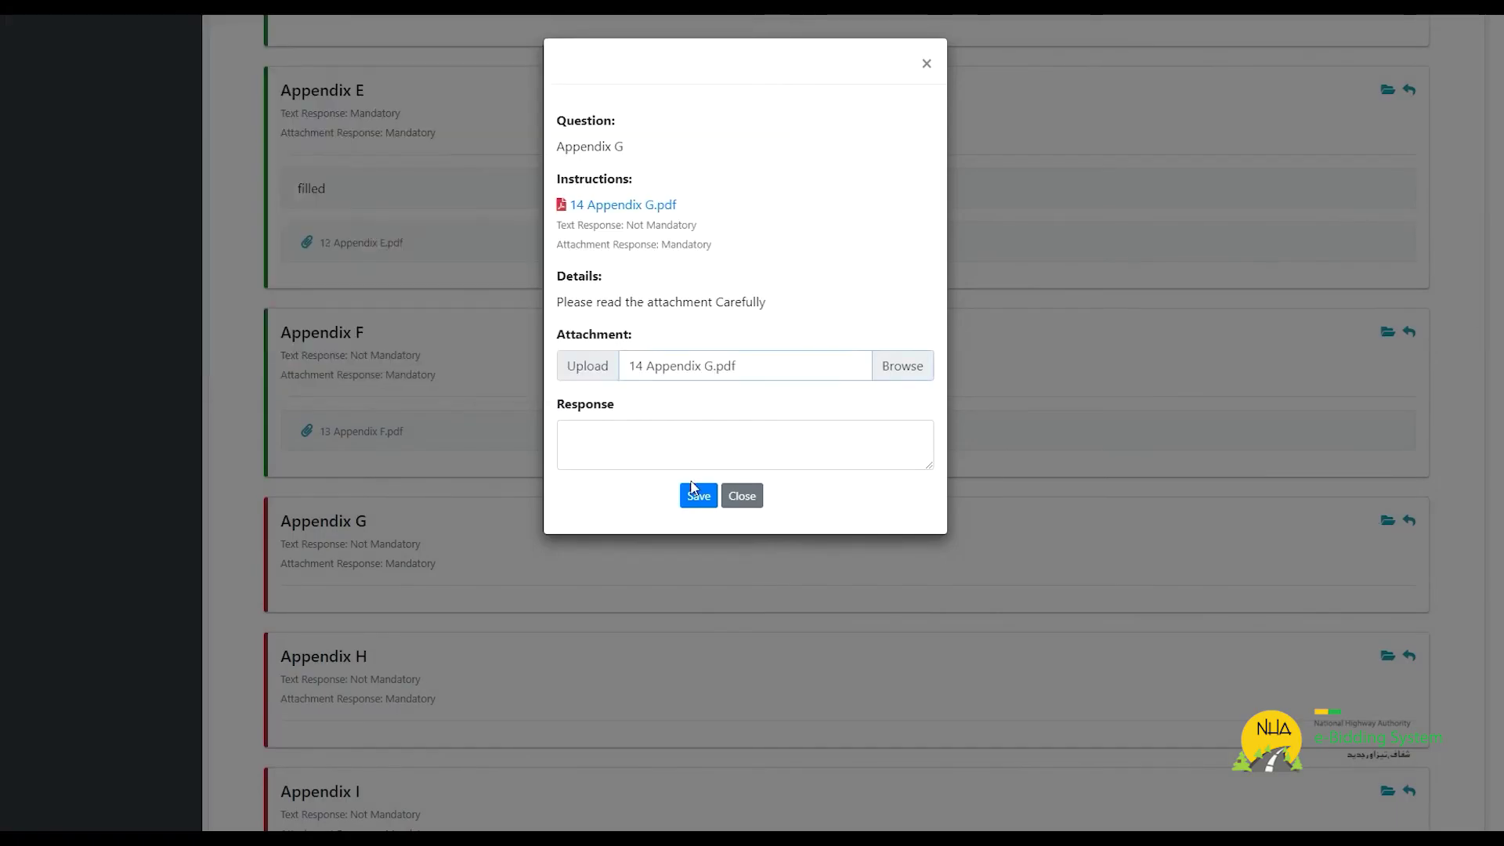
click(698, 495)
Attach 15 Appendix H.pdf as the response to "Appendix H" and save it
scroll(1041, 548, down, 10)
click(1387, 385)
click(902, 365)
double_click(259, 260)
click(699, 495)
Attach 16 Appendix I.pdf as the response to "Appendix I" and save it
scroll(1302, 613, down, 10)
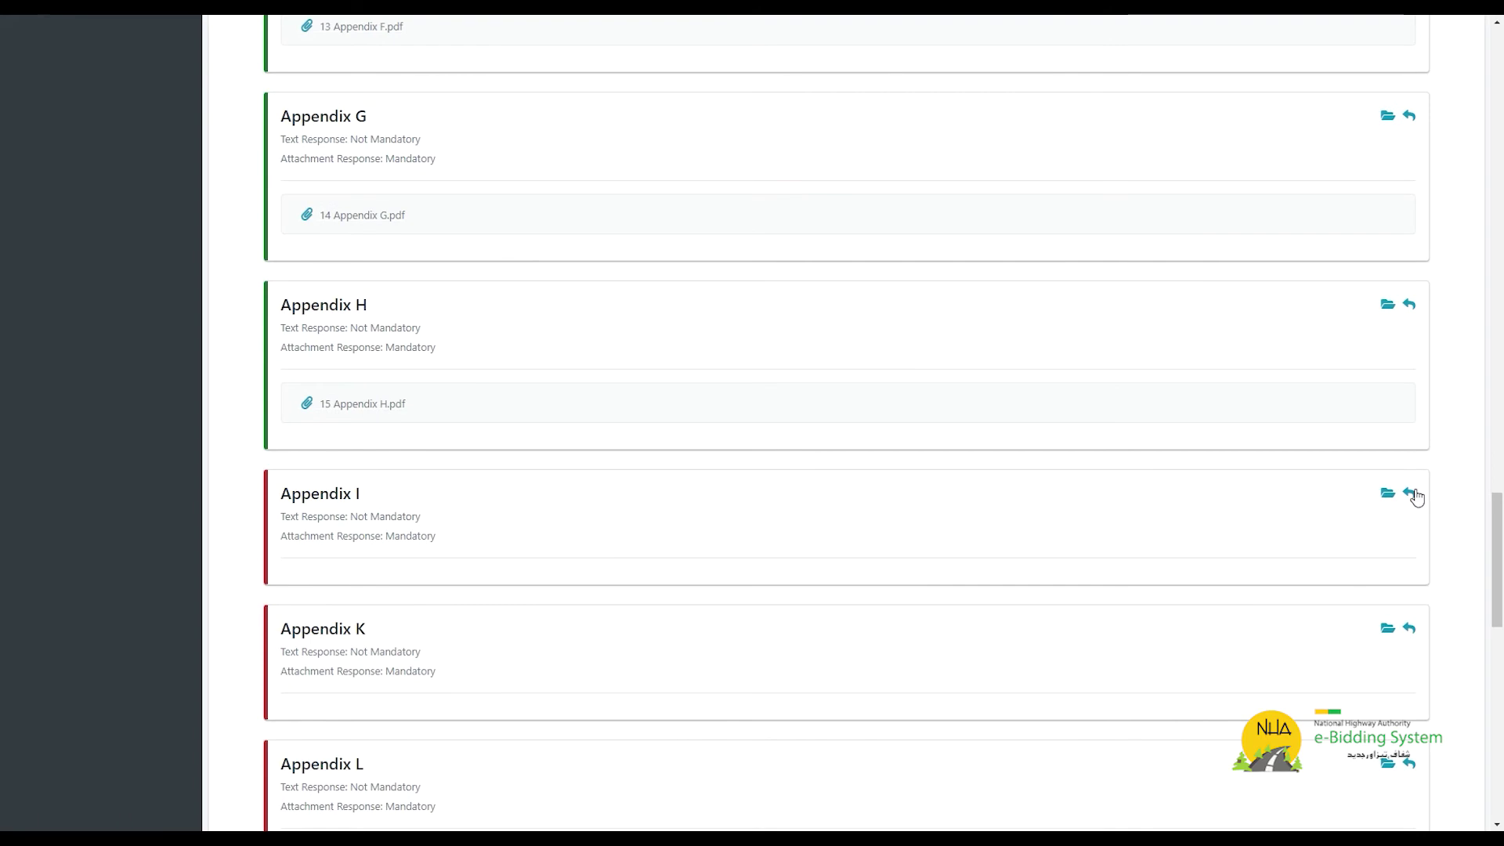
click(1388, 493)
click(902, 365)
scroll(303, 279, down, 3)
click(252, 165)
double_click(252, 163)
click(698, 495)
Attach 17 Appendix K.pdf as the response to "Appendix K" and save it
scroll(1248, 560, down, 10)
click(1410, 521)
click(902, 365)
scroll(213, 259, down, 3)
double_click(205, 198)
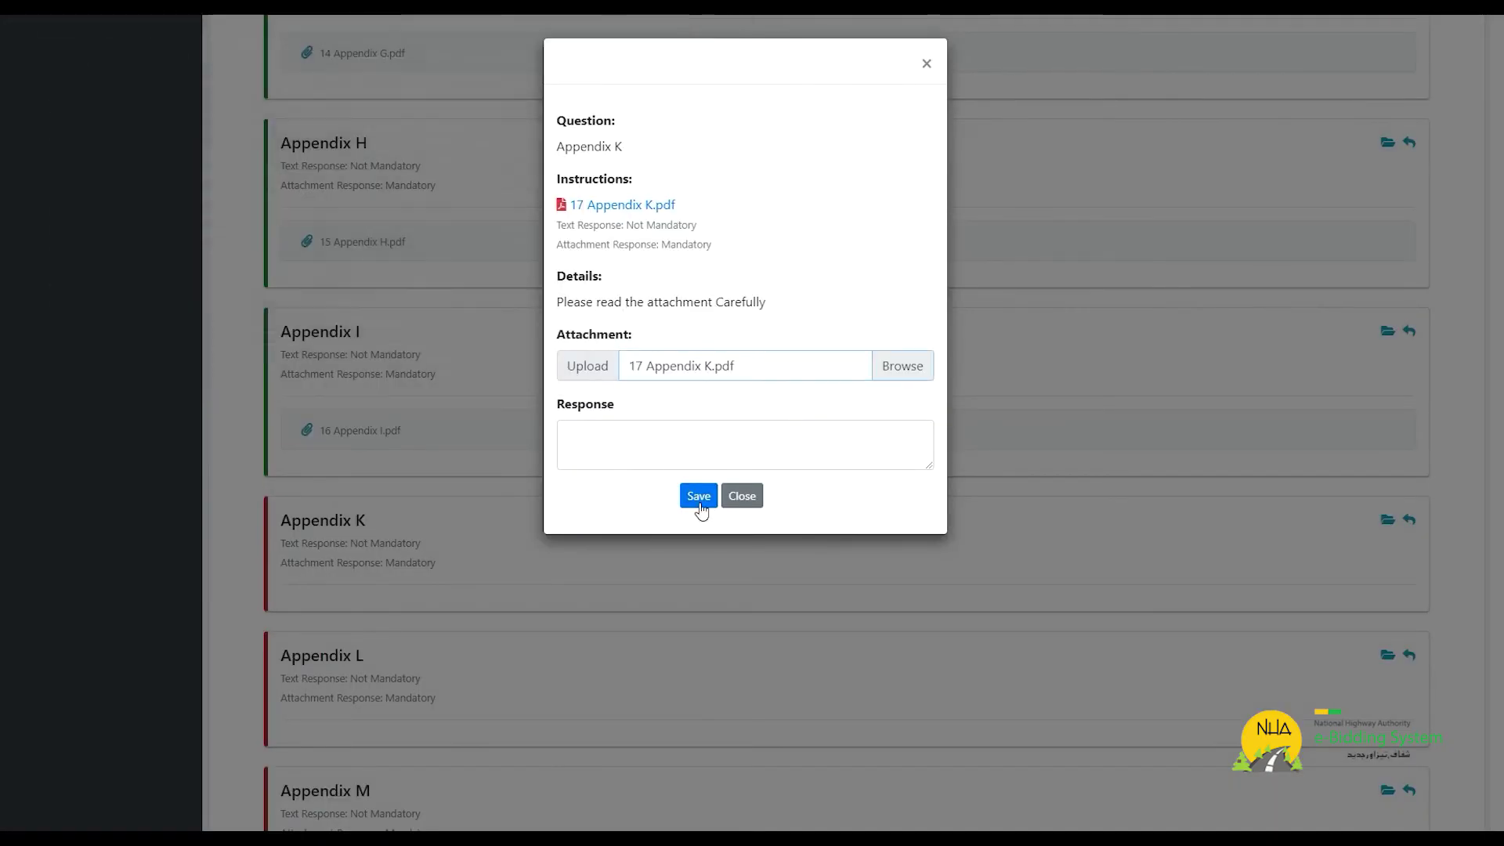
click(699, 495)
Attach 18 Appendix L.pdf as the response to "Appendix L" and save it
scroll(1303, 577, down, 10)
click(1410, 304)
click(903, 365)
double_click(282, 292)
click(698, 495)
Attach 19 Appendix M.pdf as the response to "Appendix M" and save it
scroll(1049, 527, down, 10)
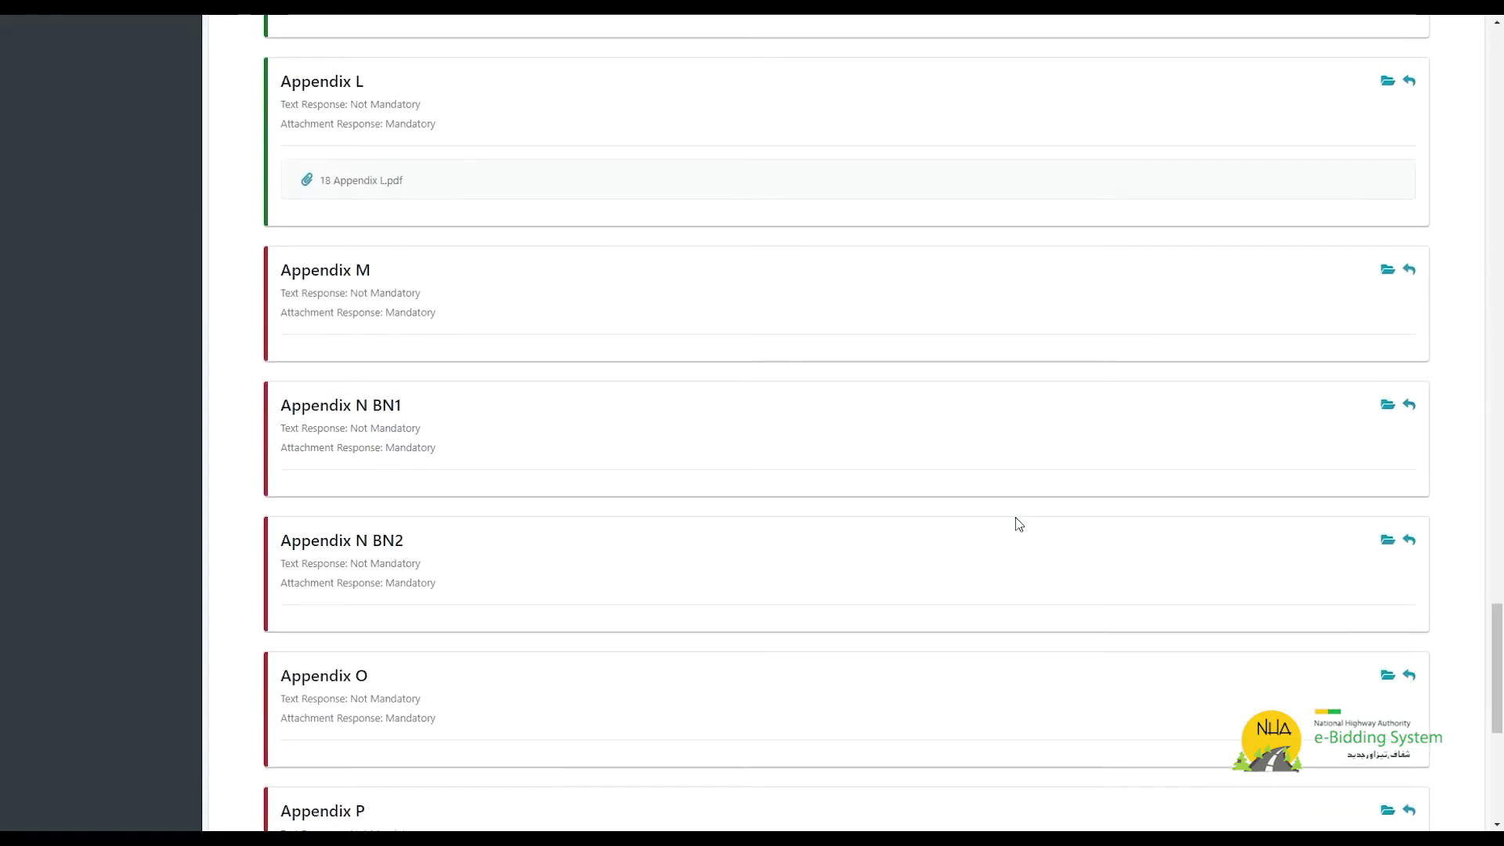
click(1409, 330)
click(902, 365)
double_click(227, 260)
click(699, 495)
Attach 20 Appendix N BN1.pdf as the response to "Appendix N BN1" and save it
scroll(1148, 571, down, 10)
click(1388, 194)
click(903, 365)
double_click(216, 232)
click(699, 495)
Attach 20 Appendix N BN2 .pdf as the response to "Appendix N BN2" and save it
scroll(1318, 521, down, 10)
click(1388, 302)
click(902, 365)
double_click(298, 251)
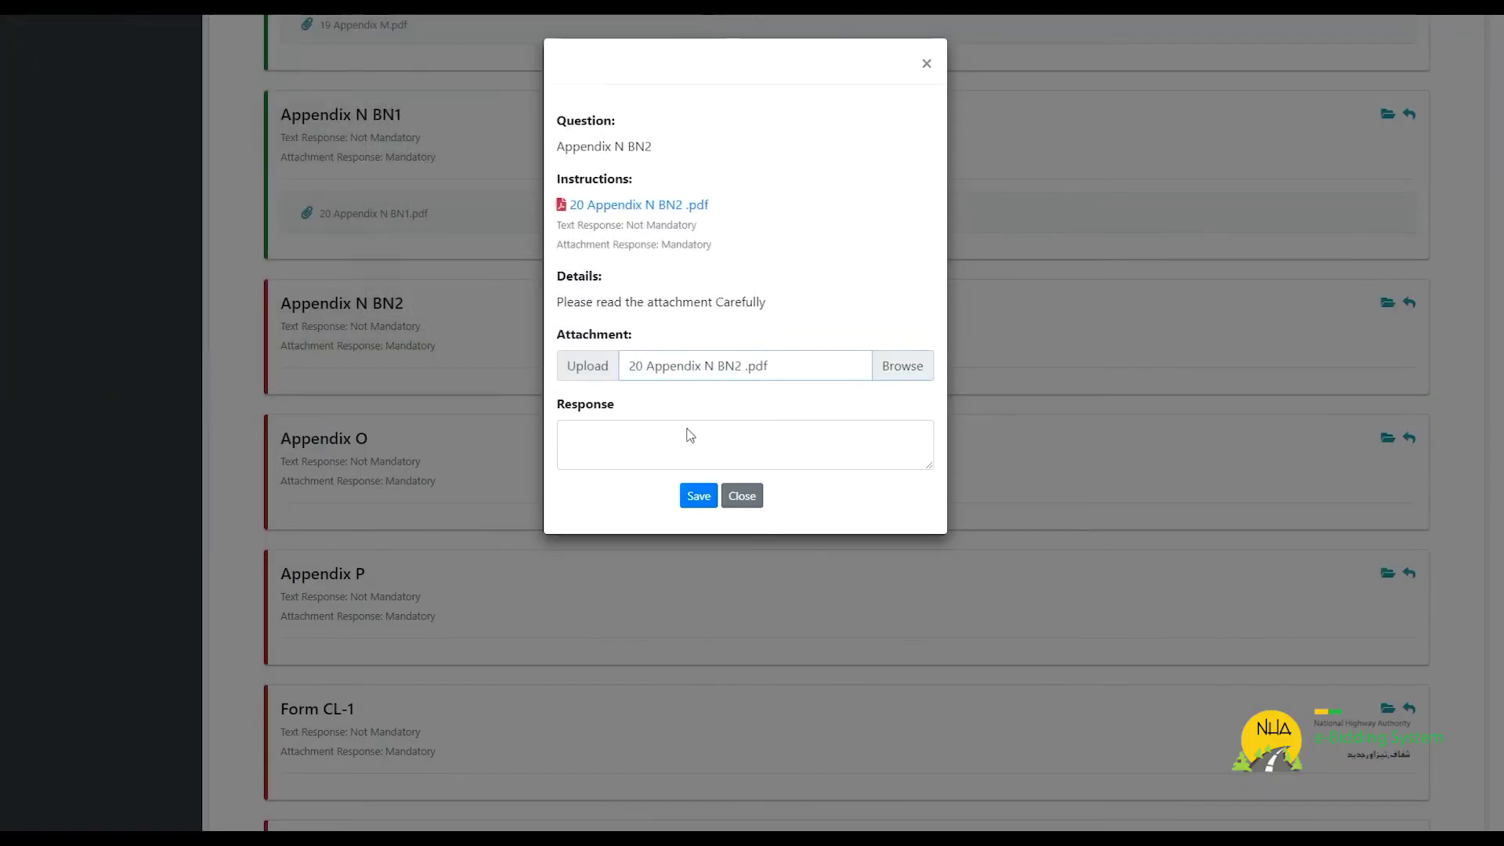
click(699, 495)
Attach 21 Appendix O.pdf as the response to "Appendix O" and save it
scroll(1246, 540, down, 10)
click(1409, 249)
click(903, 365)
double_click(251, 270)
click(698, 495)
Attach 22 Appendix P.pdf as the response to "Appendix P" and save it
scroll(1104, 526, down, 10)
click(1410, 437)
click(902, 365)
double_click(302, 270)
click(699, 495)
Attach 23 CL1.pdf as the response to "Form CL-1" and save it
scroll(1279, 540, down, 5)
scroll(1279, 541, down, 10)
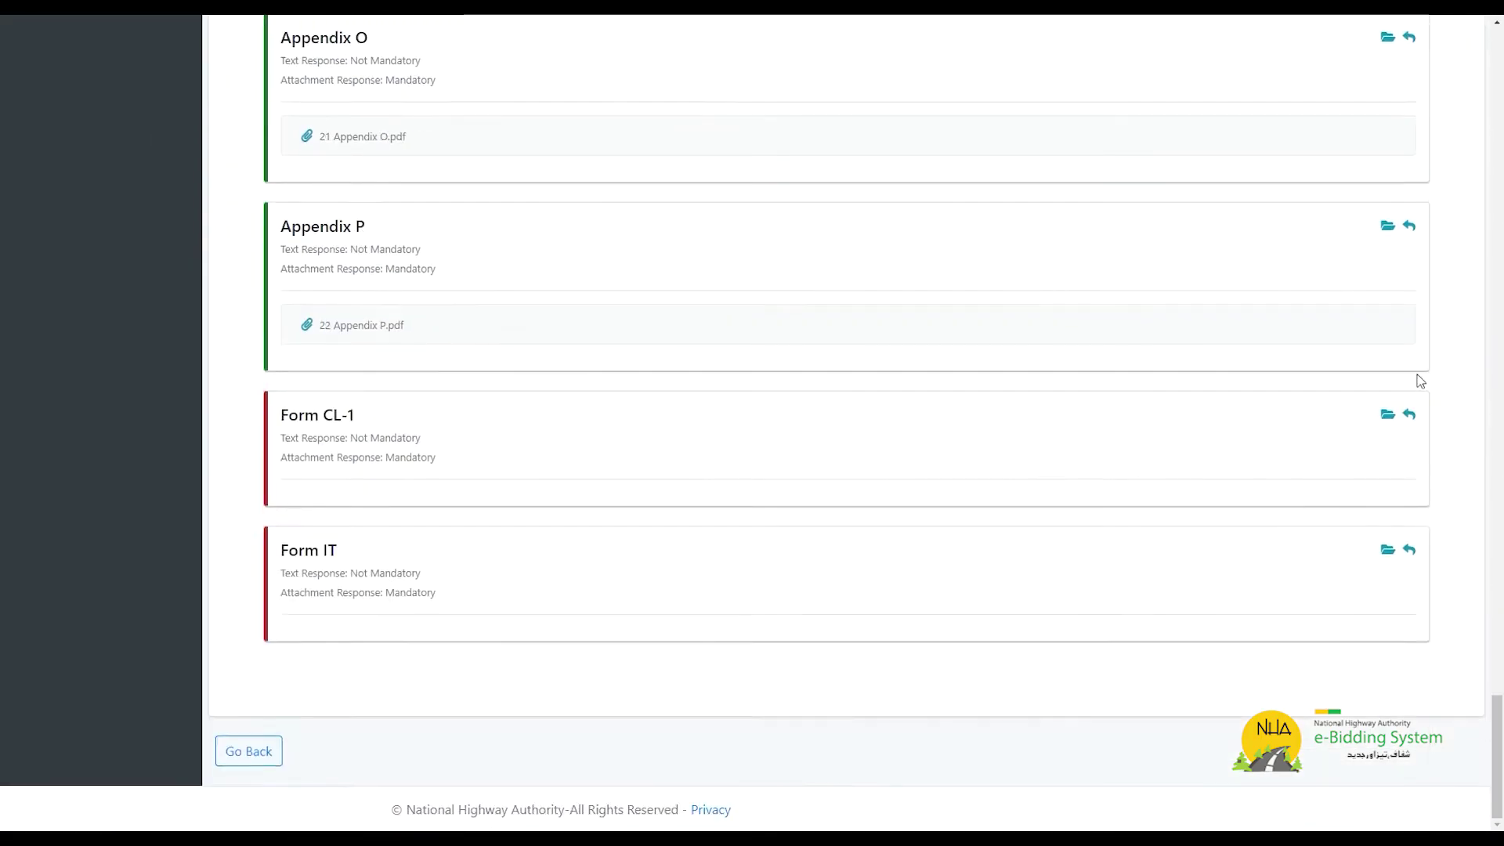
click(1409, 416)
click(902, 365)
double_click(320, 299)
click(699, 495)
Attach the income tax form PDF as the response to "Form IT" and save it
scroll(792, 481, down, 10)
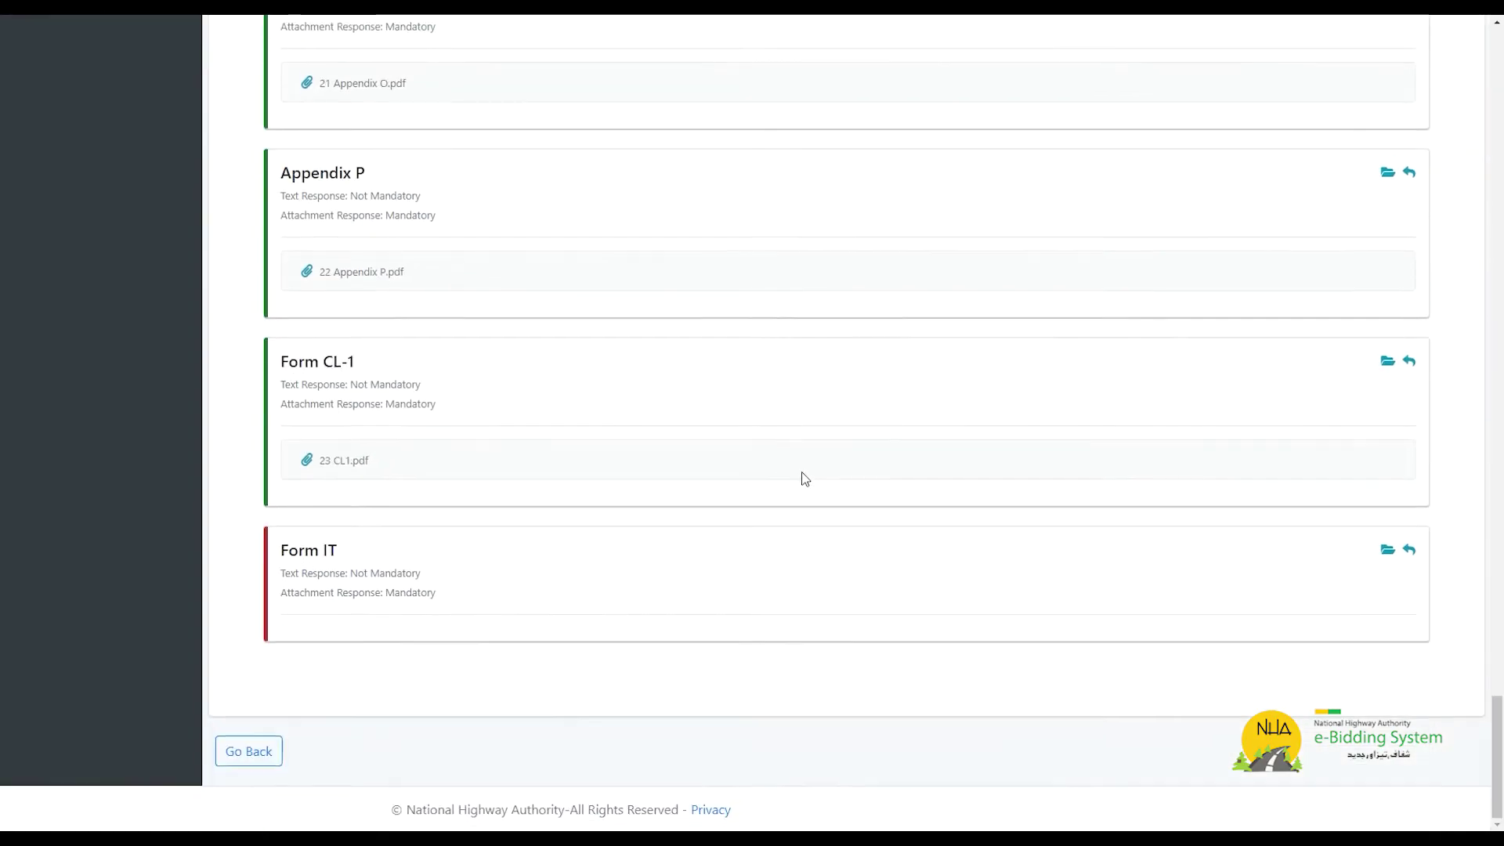
click(1409, 551)
click(902, 365)
double_click(363, 318)
click(699, 495)
In the financial envelope's Bill Of Quantities, set the quote percentage to -10 for Bill No 1 (Earth Work) and Bill No 2 (Base, Sub Base)
click(508, 363)
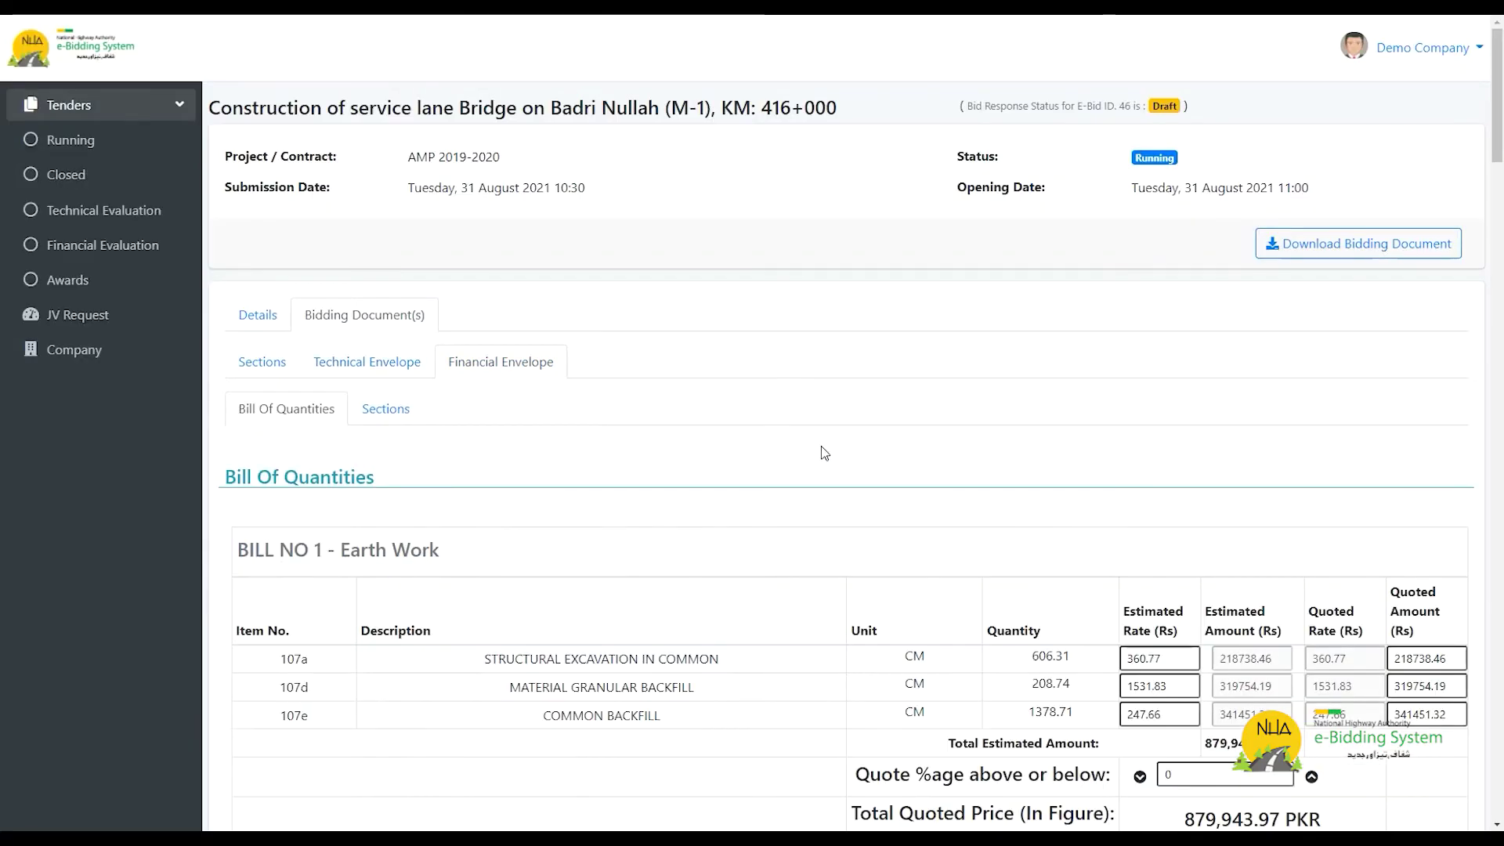
scroll(821, 453, down, 3)
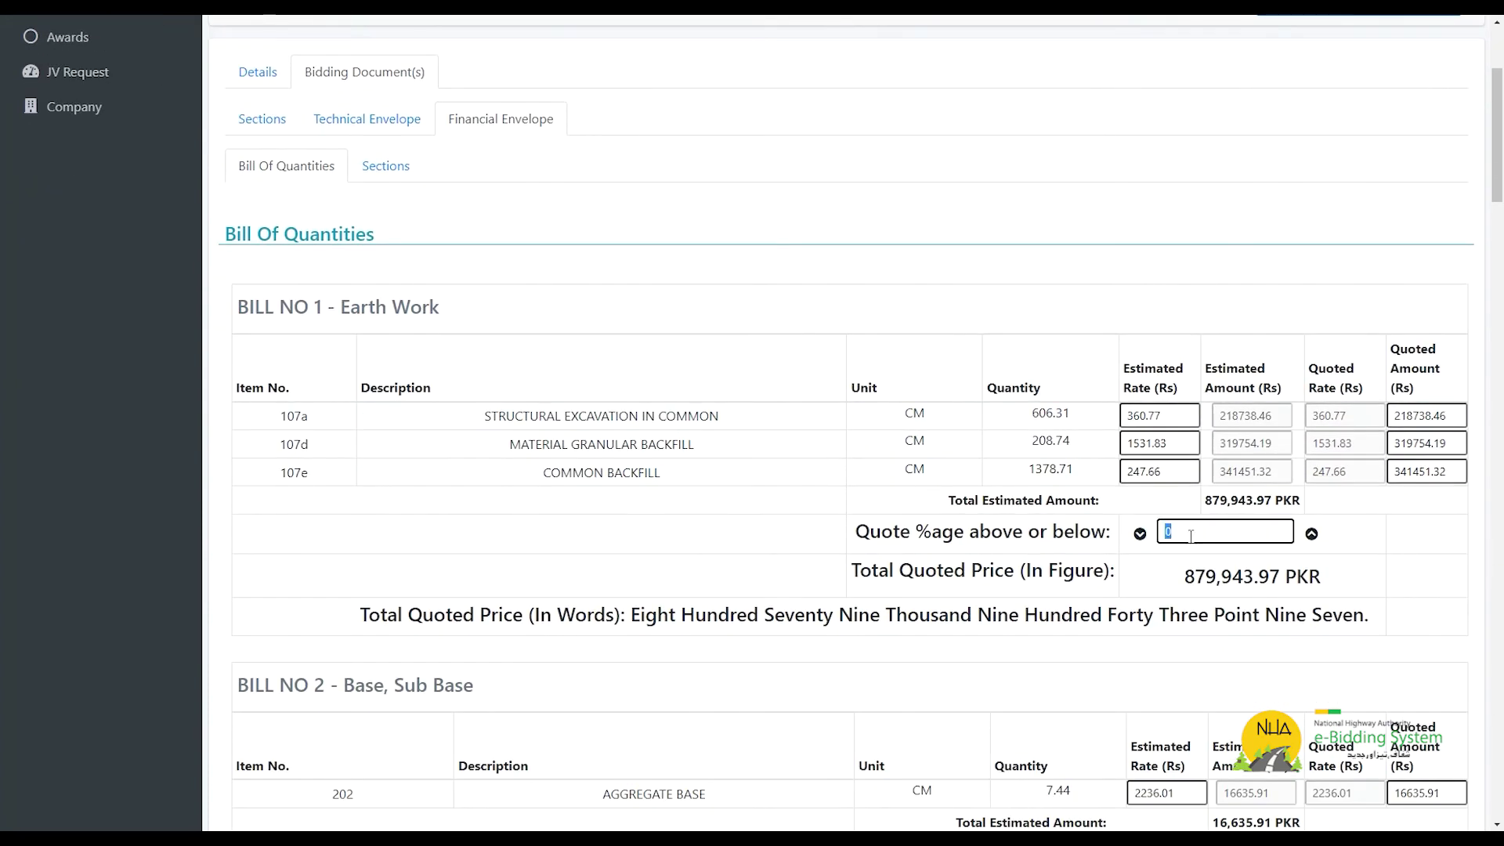
text(-10)
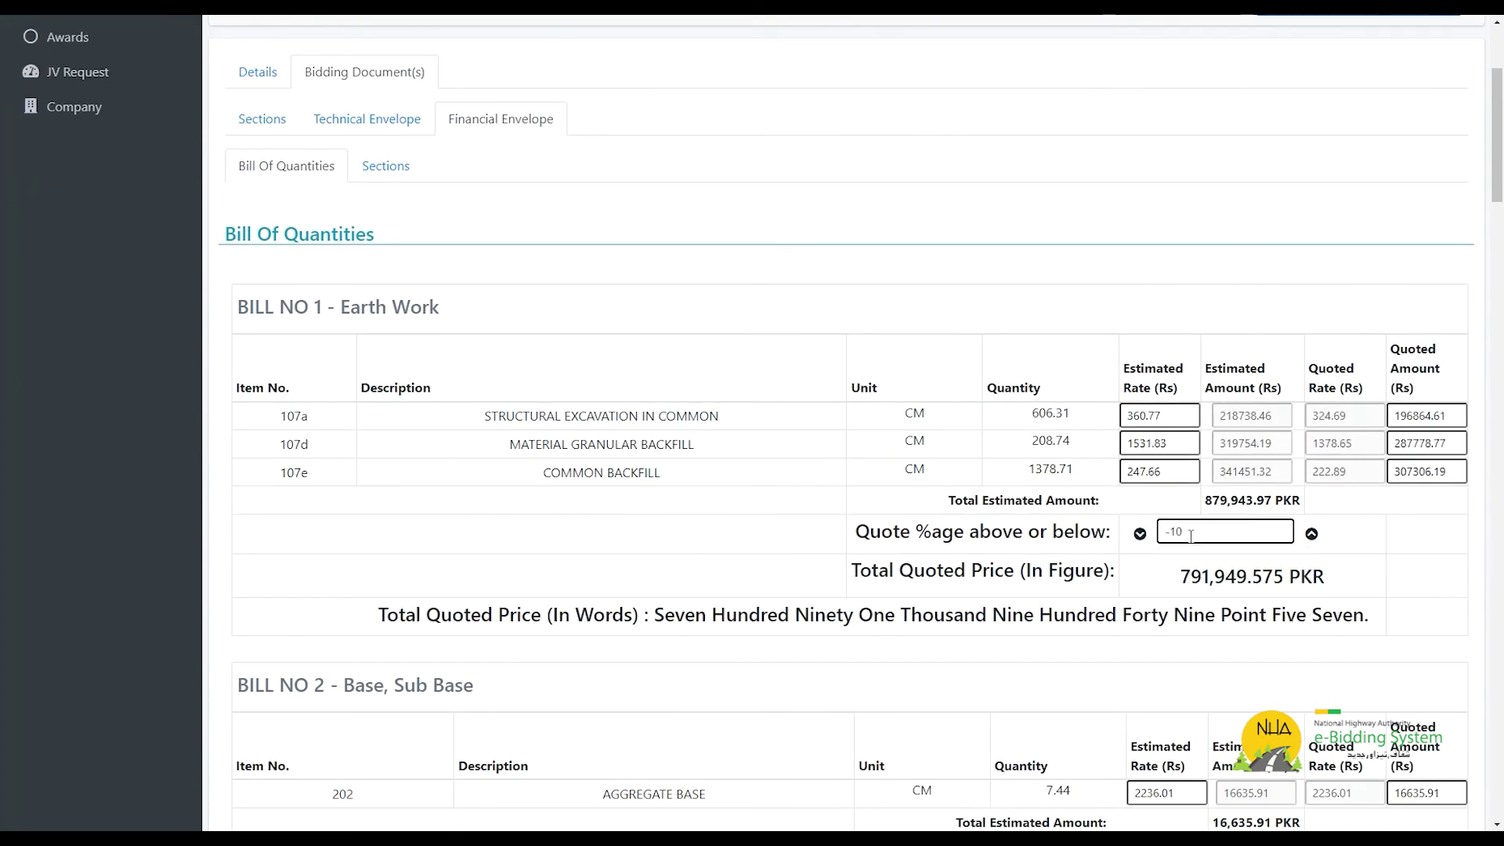
scroll(1190, 536, down, 1)
scroll(1194, 537, down, 3)
double_click(1226, 526)
text(-10)
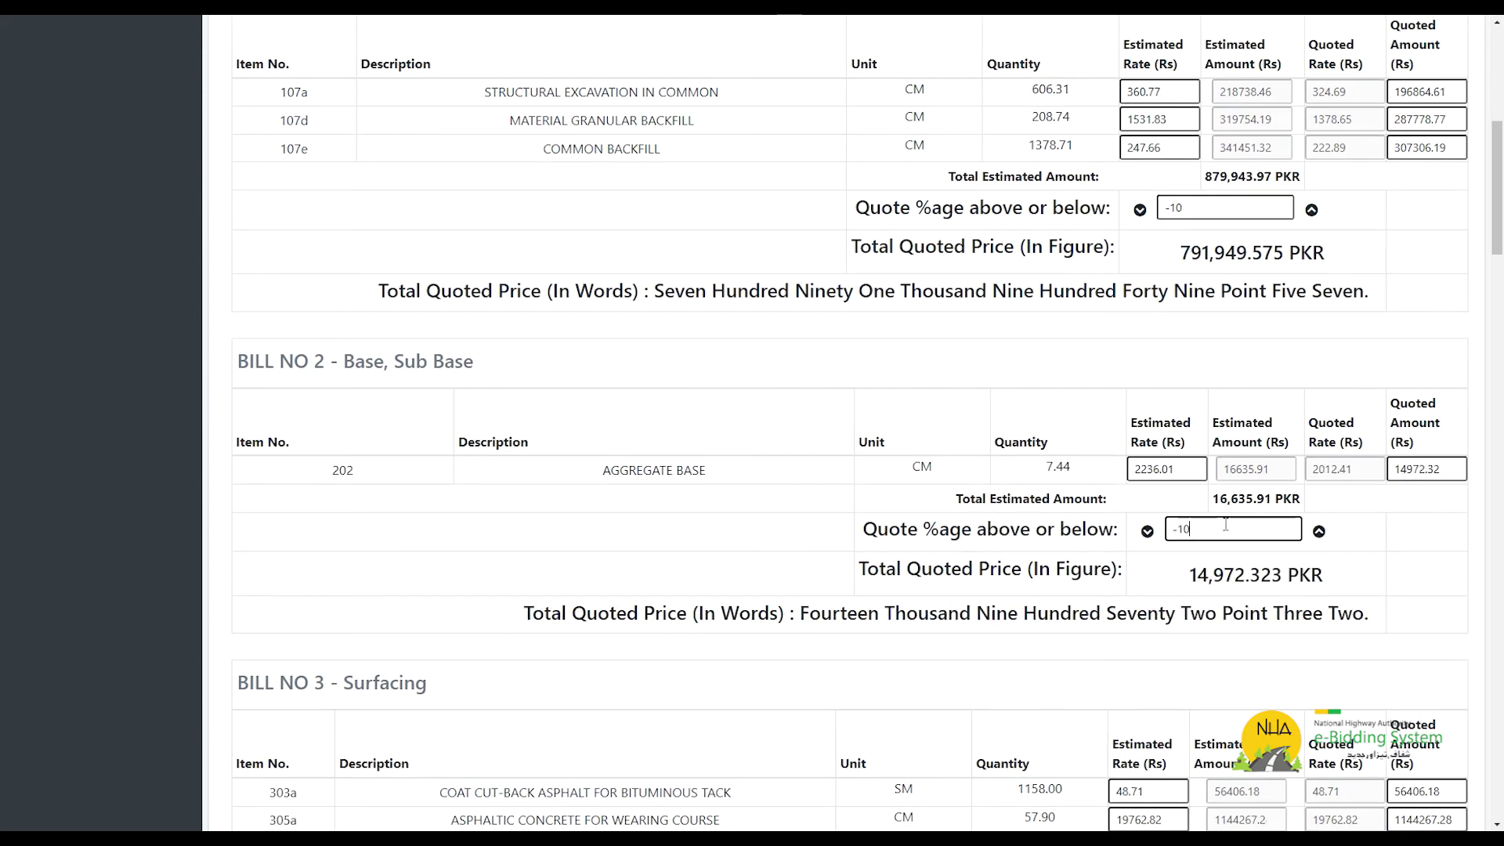
Set the quote percentage to -10 for Bill No 3 (Surfacing) and Bill No 4 (Structures)
scroll(1222, 523, down, 5)
text(-10)
scroll(1192, 509, down, 5)
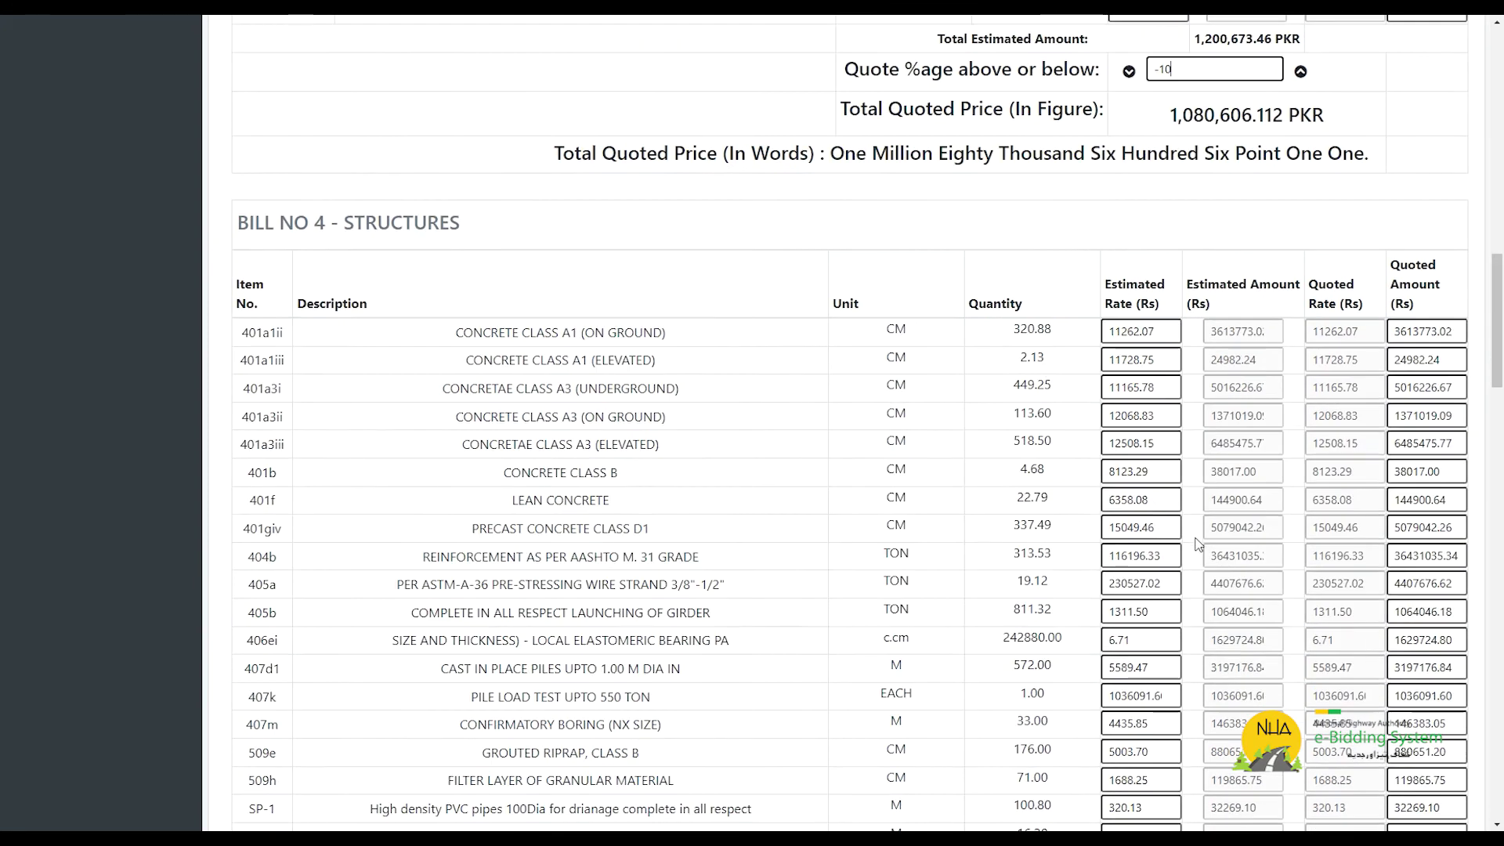
scroll(1196, 540, down, 10)
click(1188, 278)
text(-10)
Set the quote percentage to -10 for Bill No 5 (Drainage and Erosion Works) and Bill No 6 (Ancillary Works)
scroll(1182, 266, down, 4)
click(1190, 274)
text(-10)
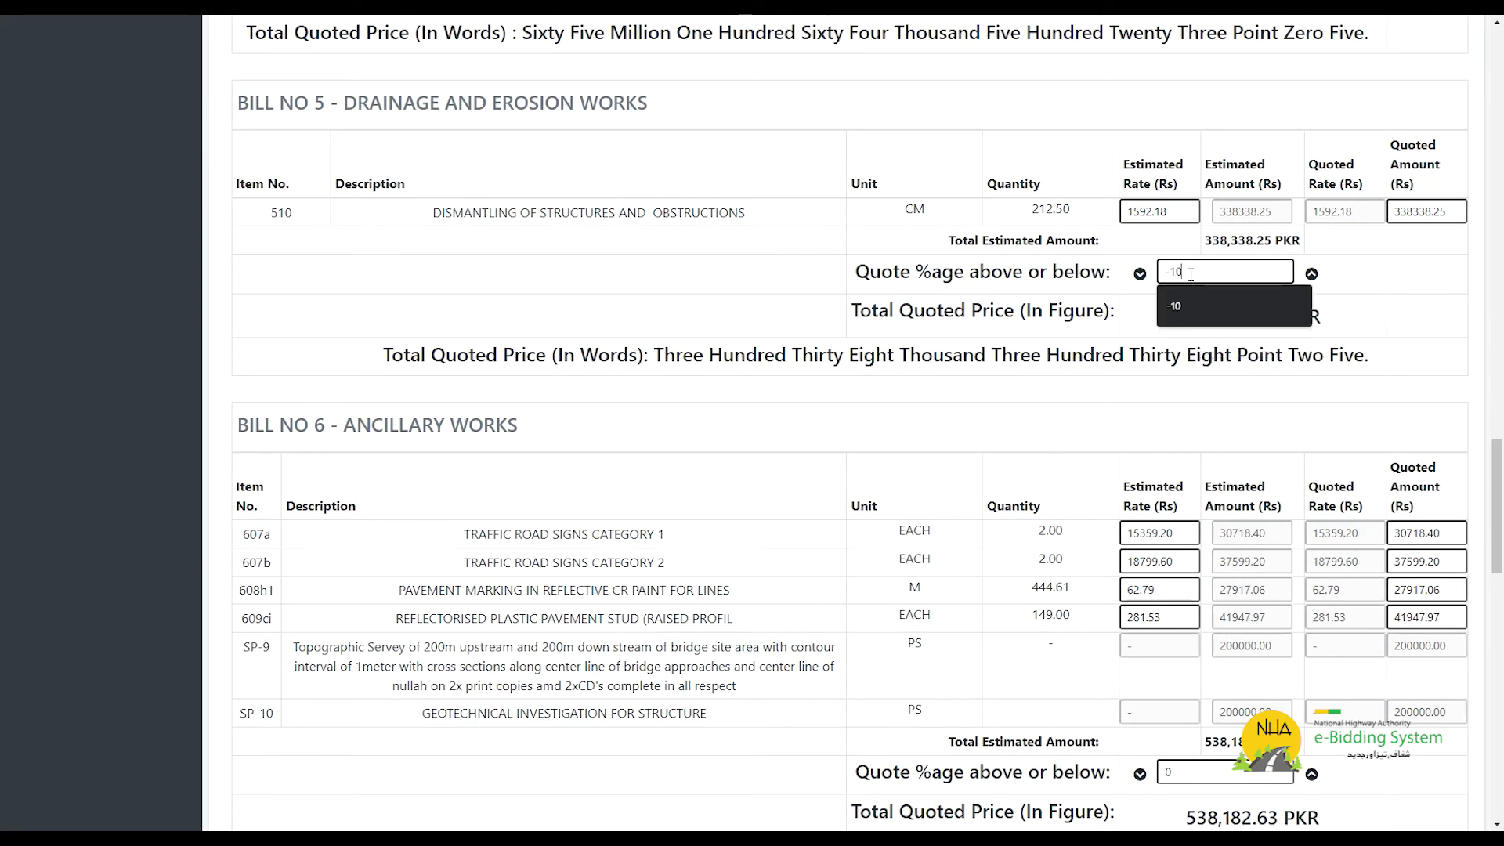
scroll(1191, 274, down, 5)
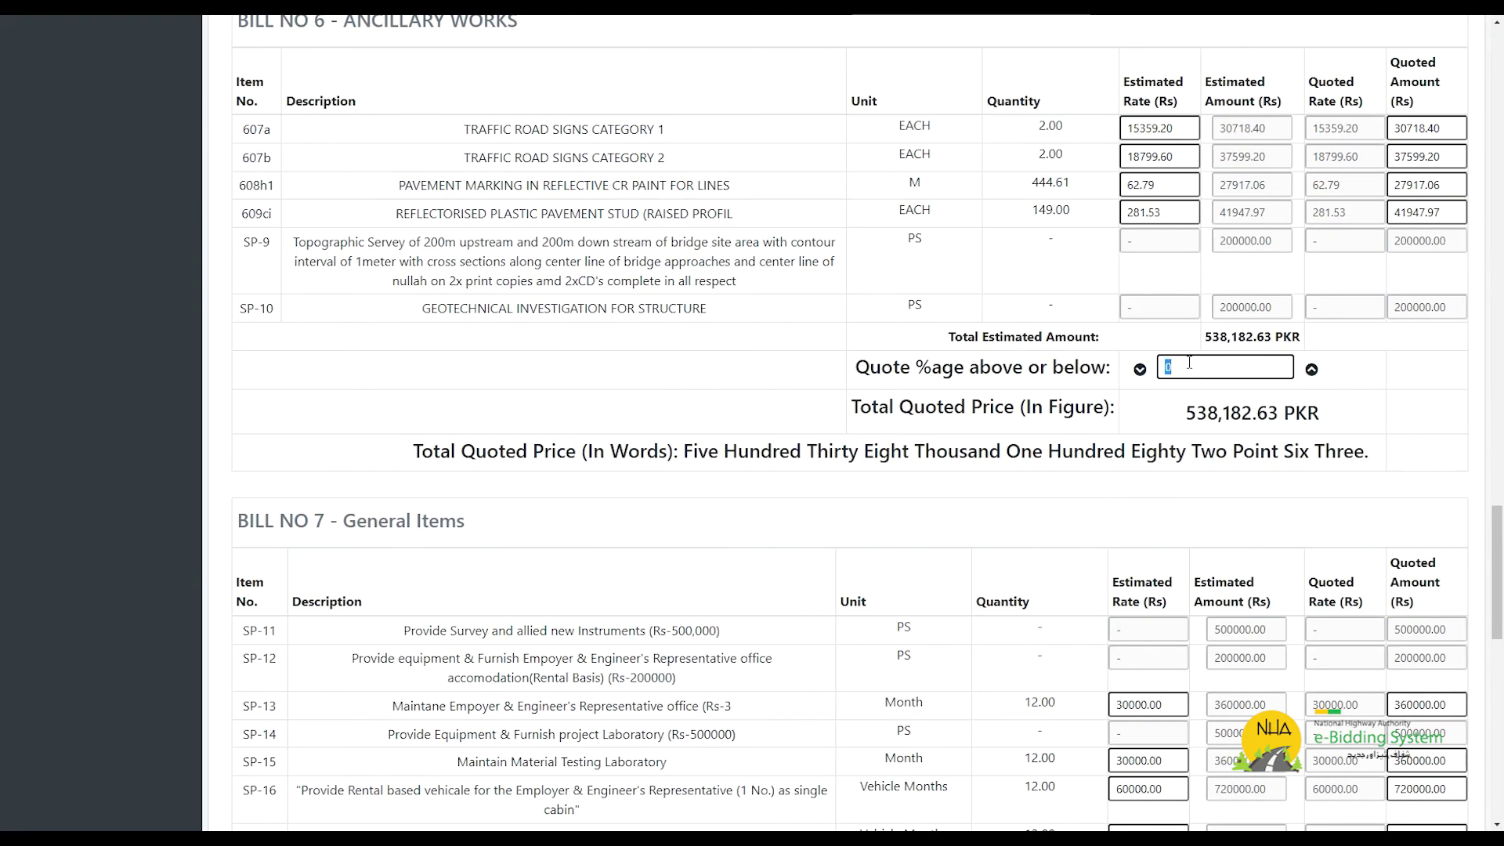
text(-10)
Set the quote percentage to -10 for Bill No 7 (General Items) and Bill No 8 (Approach Road)
scroll(1191, 364, down, 6)
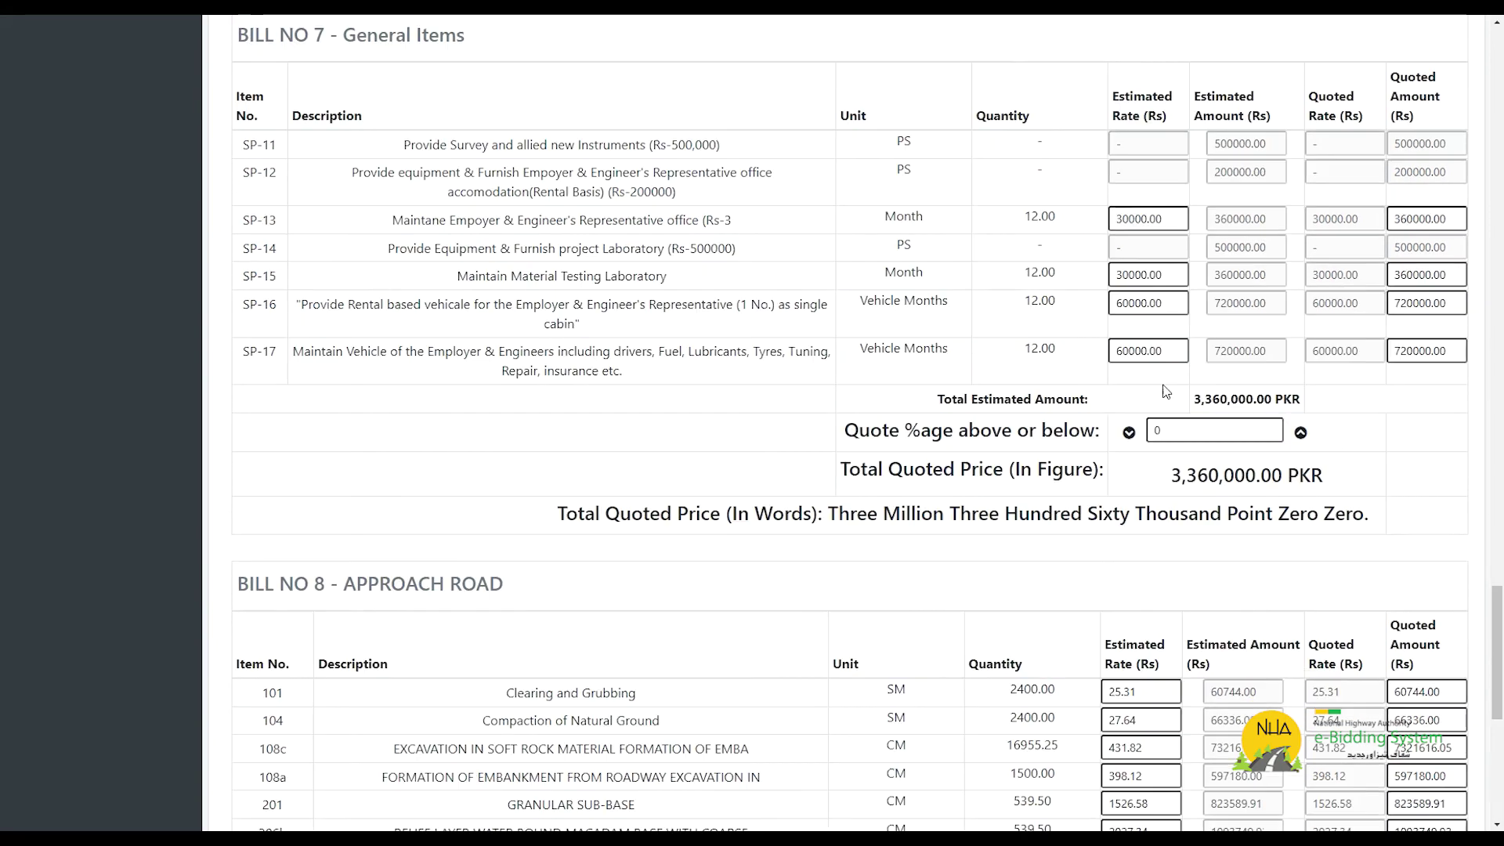
click(1194, 420)
text(-10)
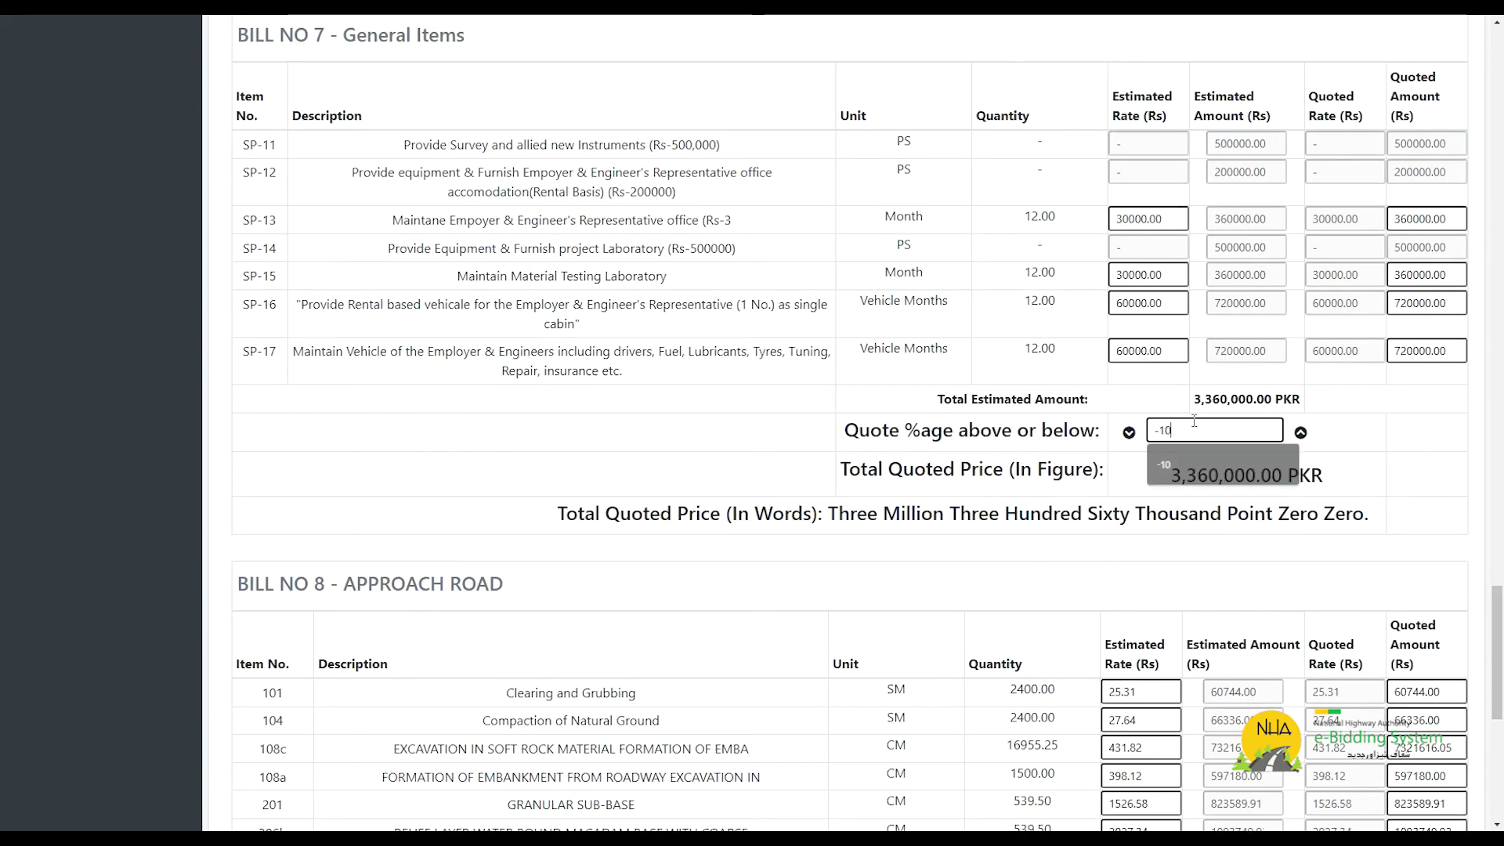
scroll(1189, 427, down, 7)
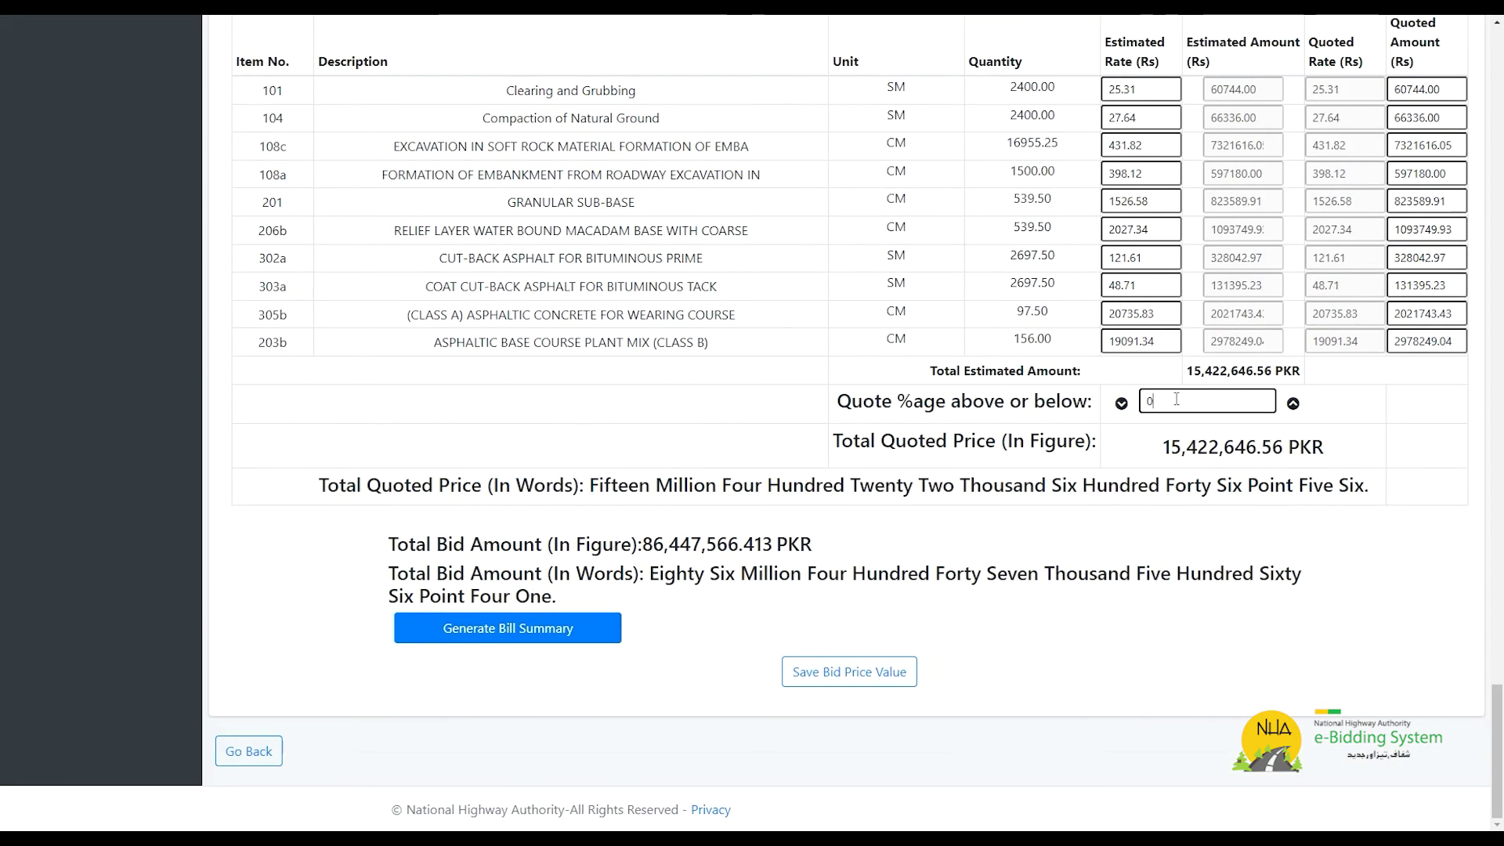
text(-10)
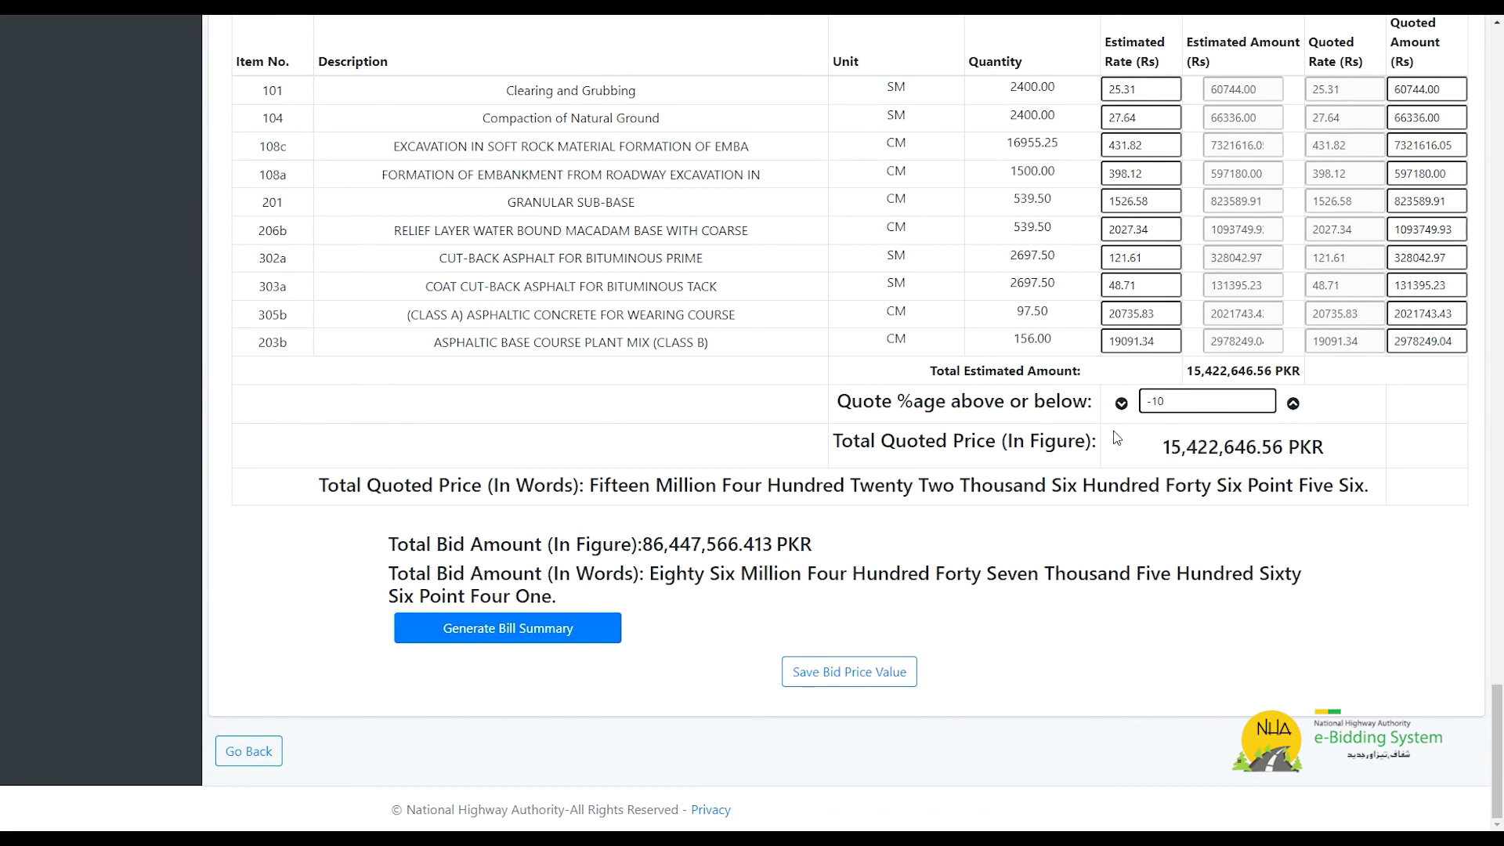
Generate the bill summary to review the quoted amounts, close it and save the bid price value
click(563, 627)
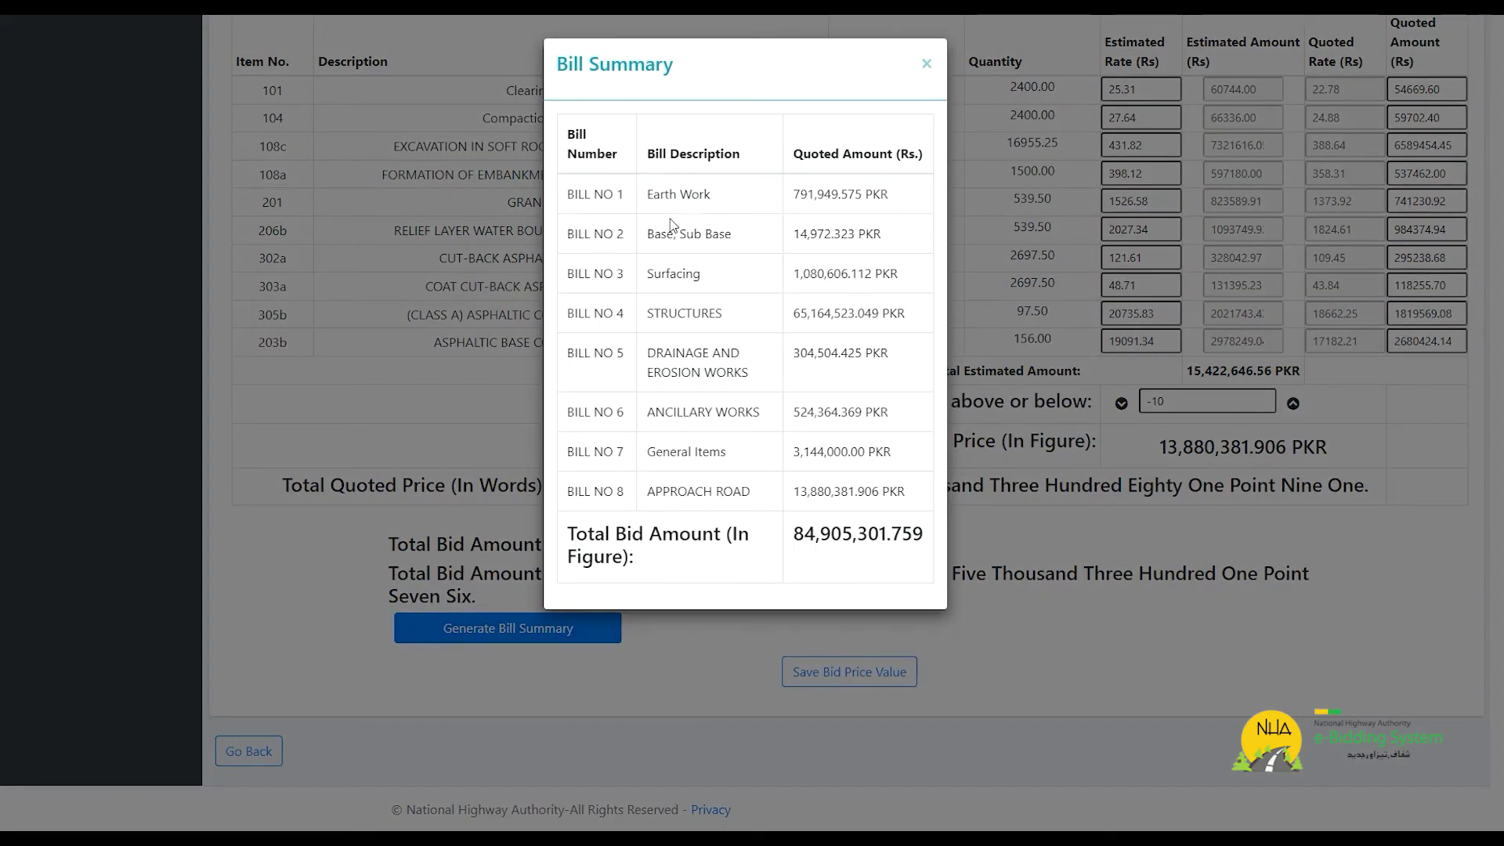
click(924, 69)
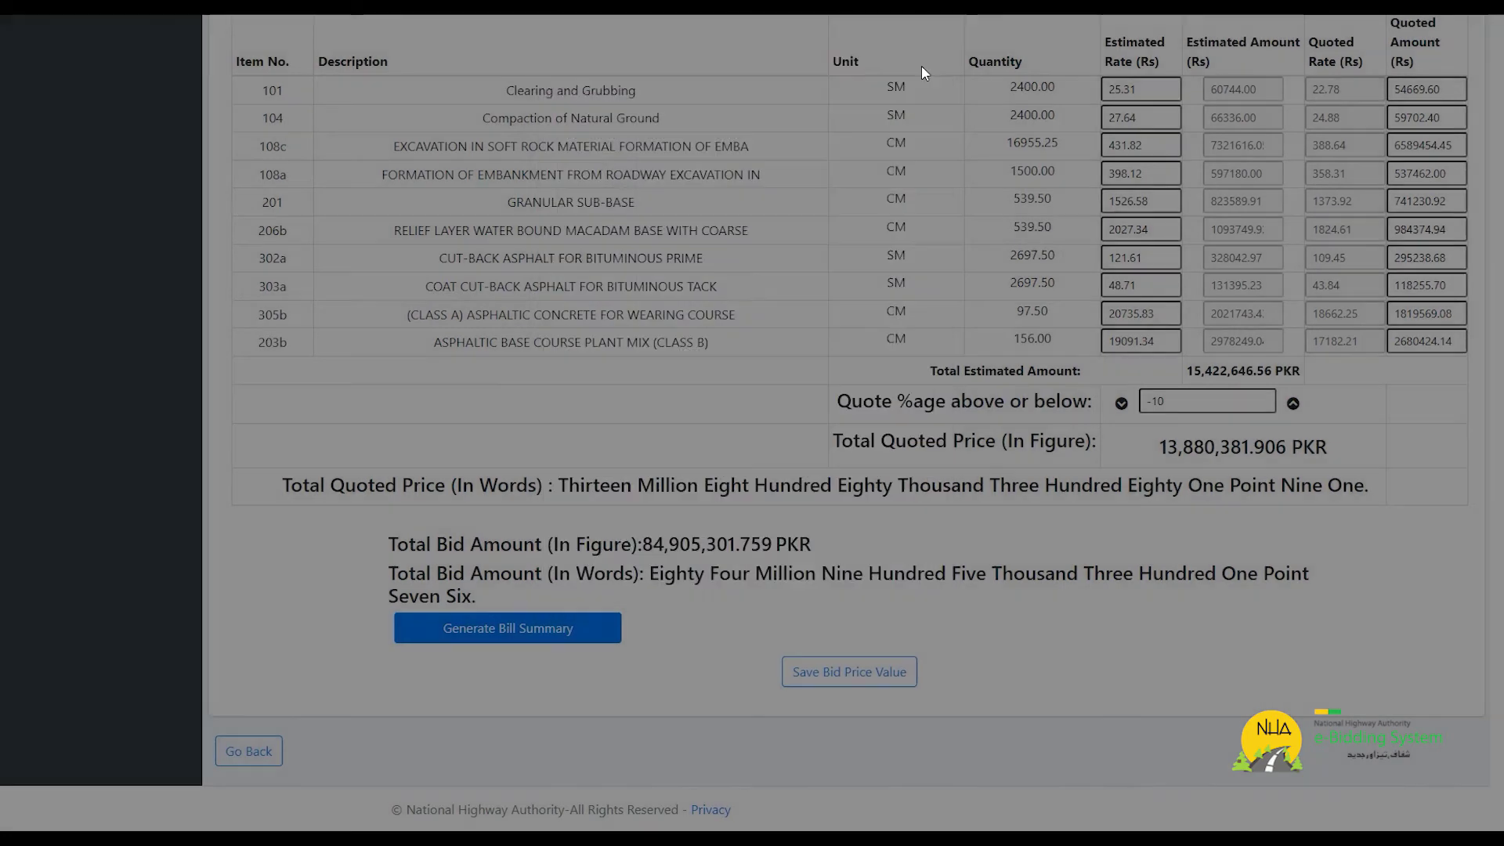
click(854, 671)
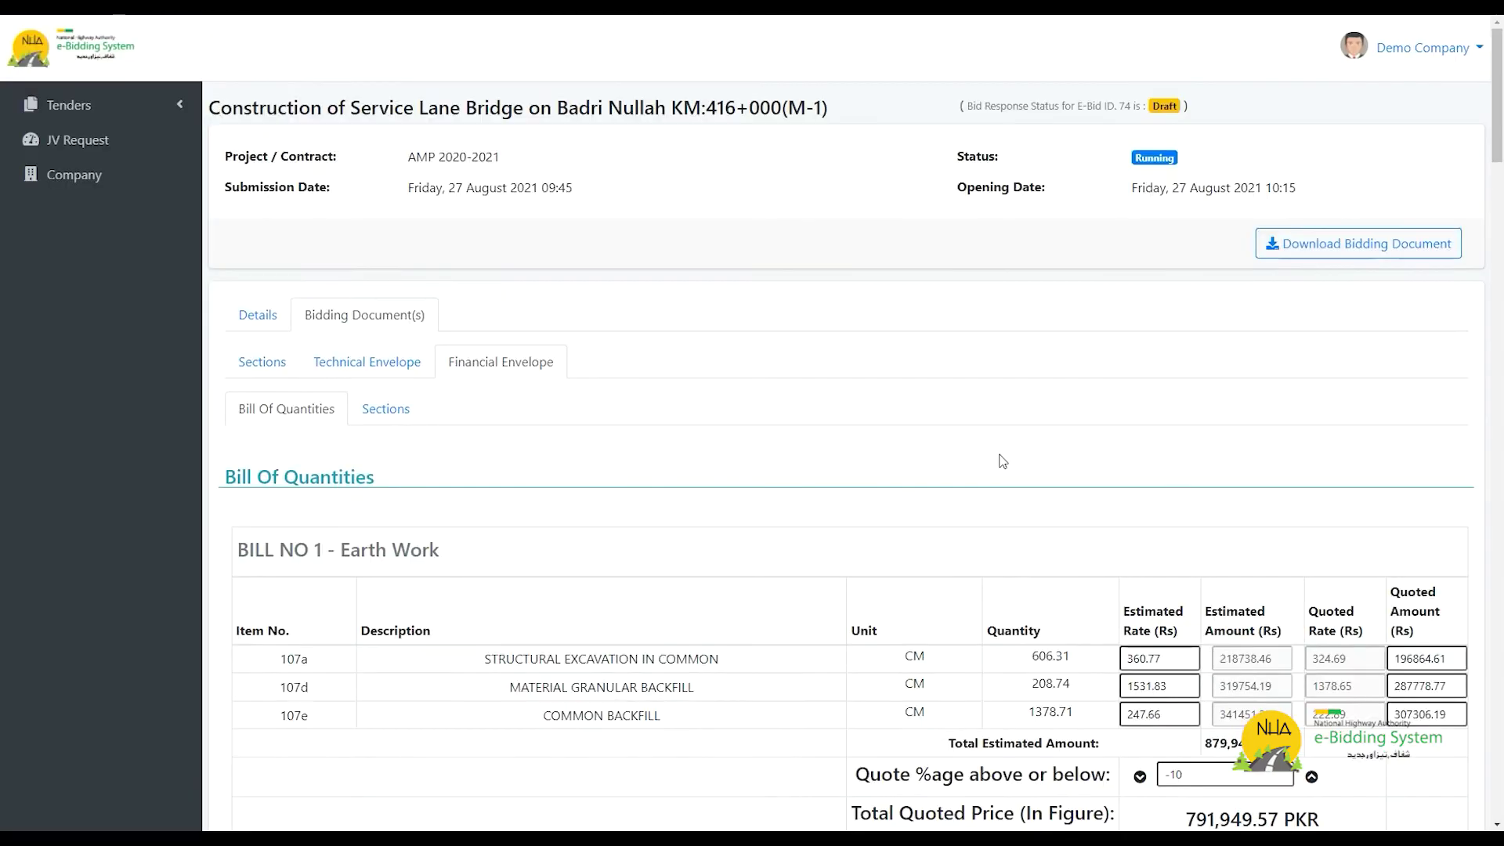
In the financial envelope's forms section, attach 1 LTP.pdf as the response to "Letter of Price Bid" and save it
scroll(1000, 463, down, 8)
scroll(1002, 455, up, 7)
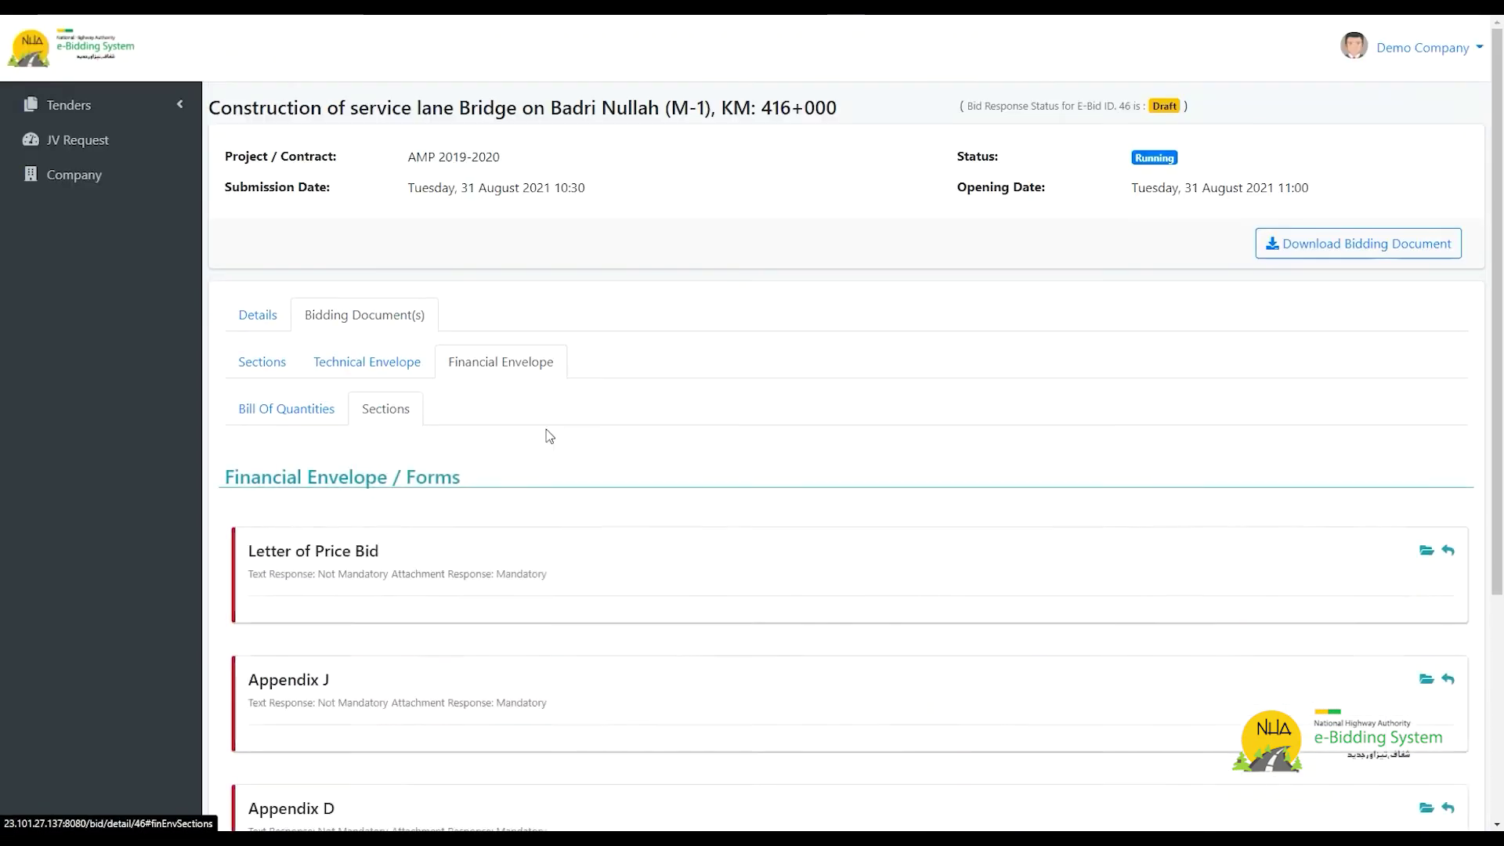
scroll(798, 453, down, 3)
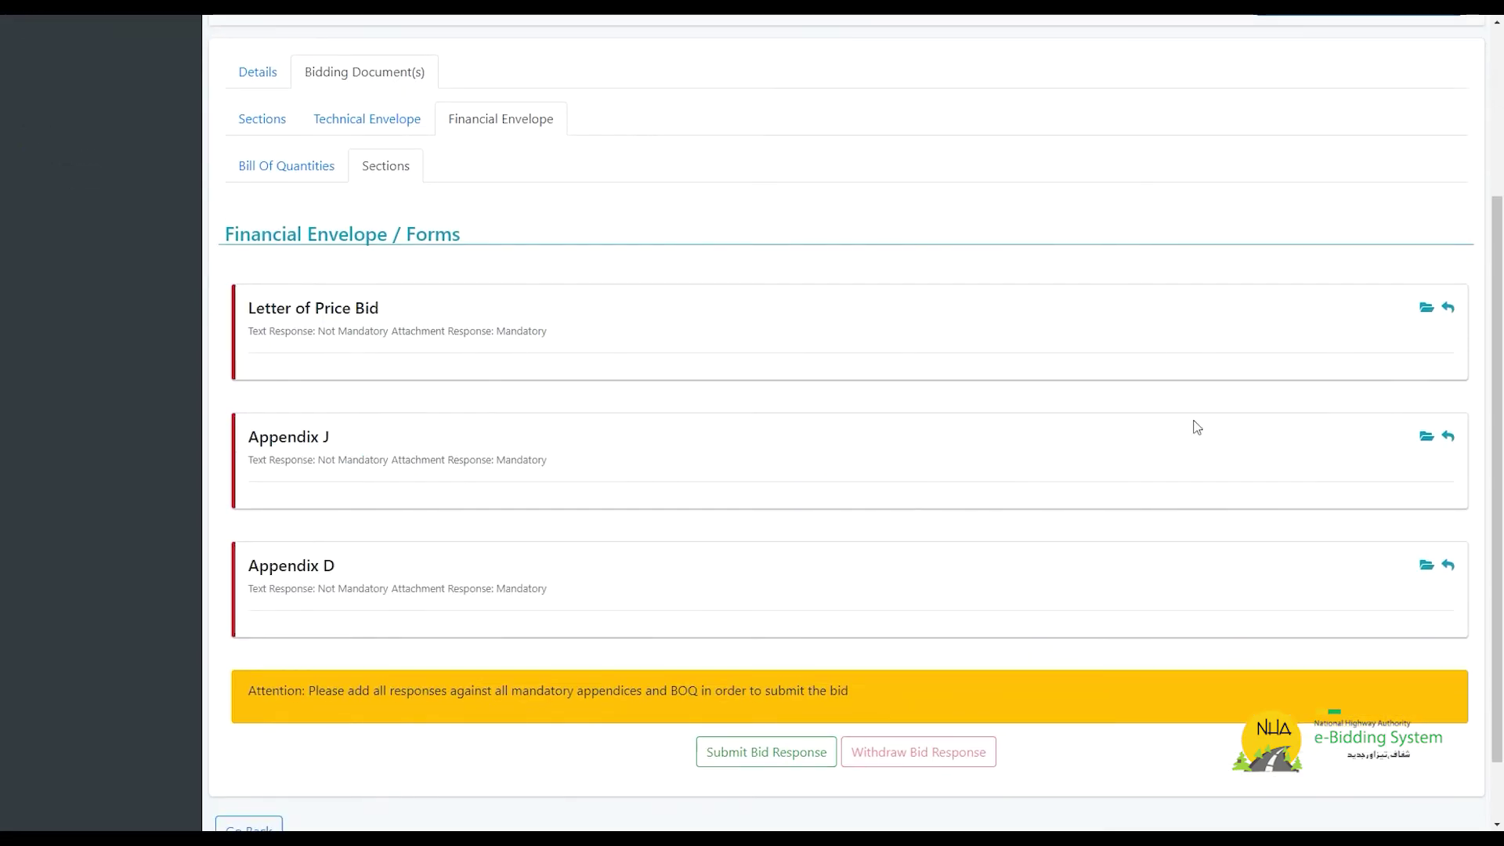
click(1449, 313)
click(716, 374)
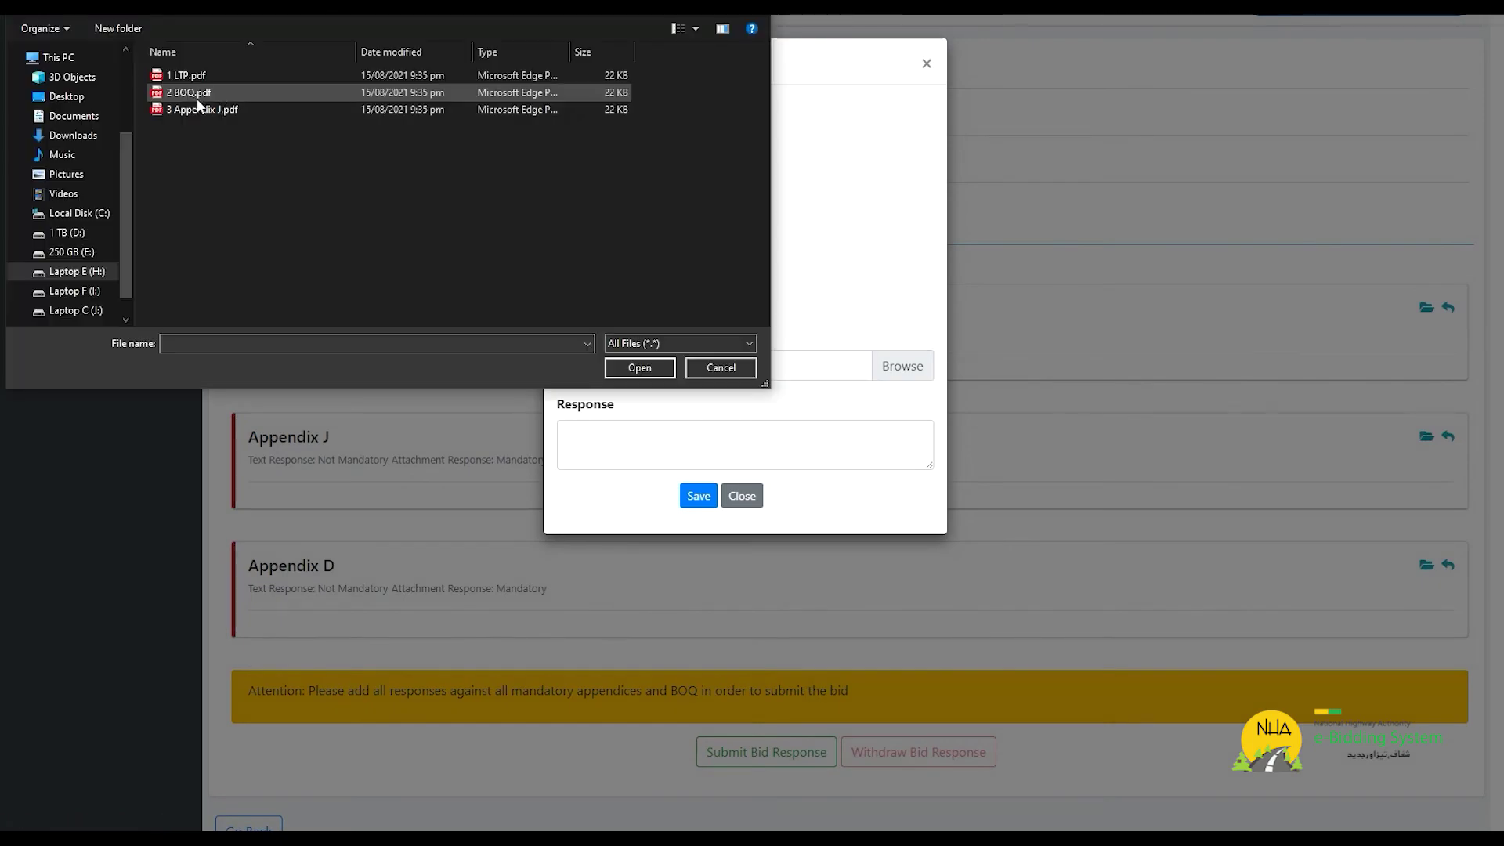
click(205, 77)
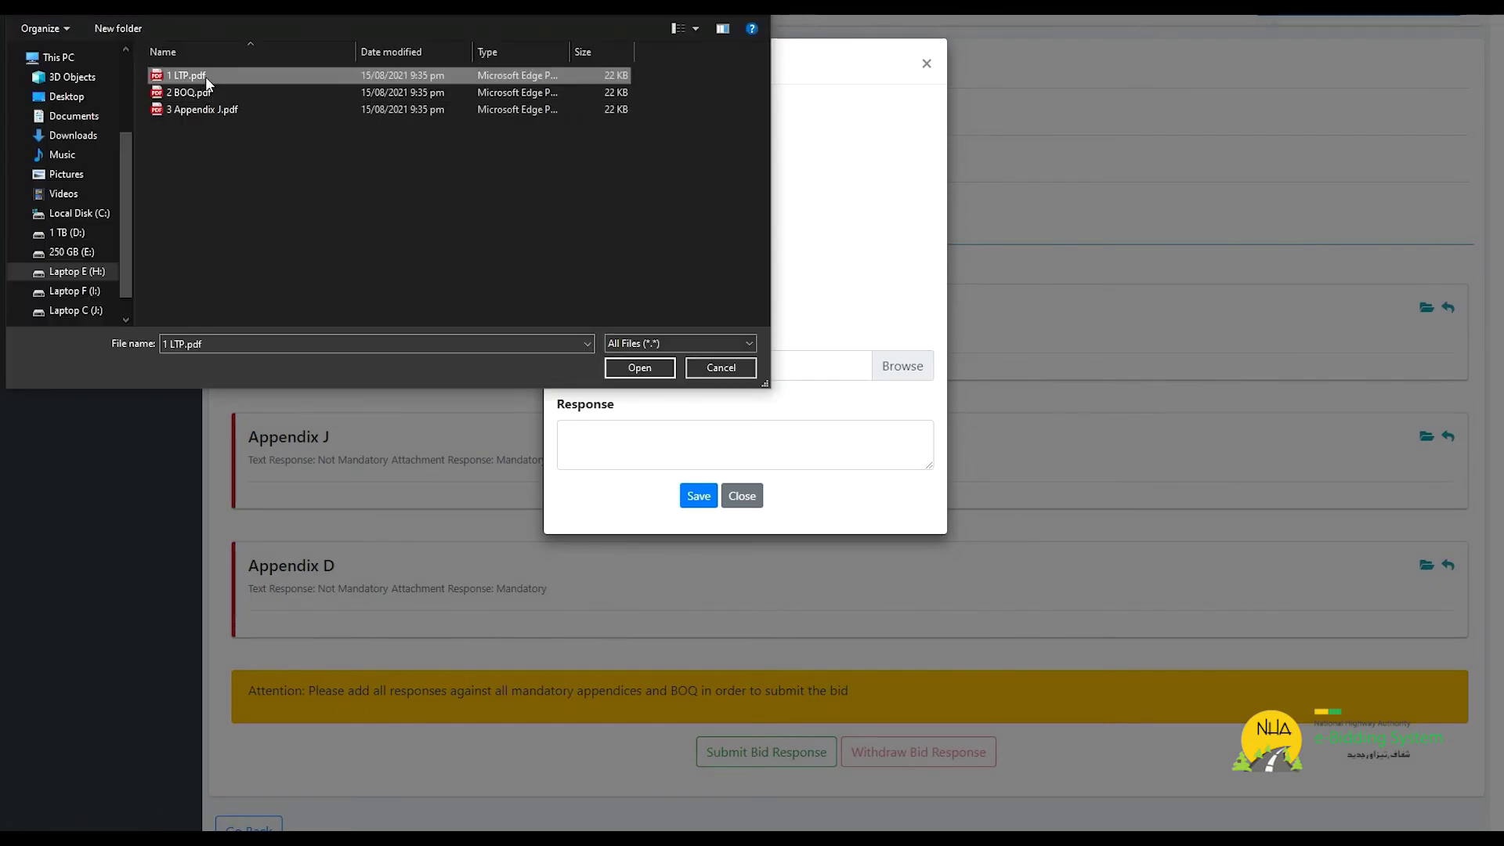
click(640, 367)
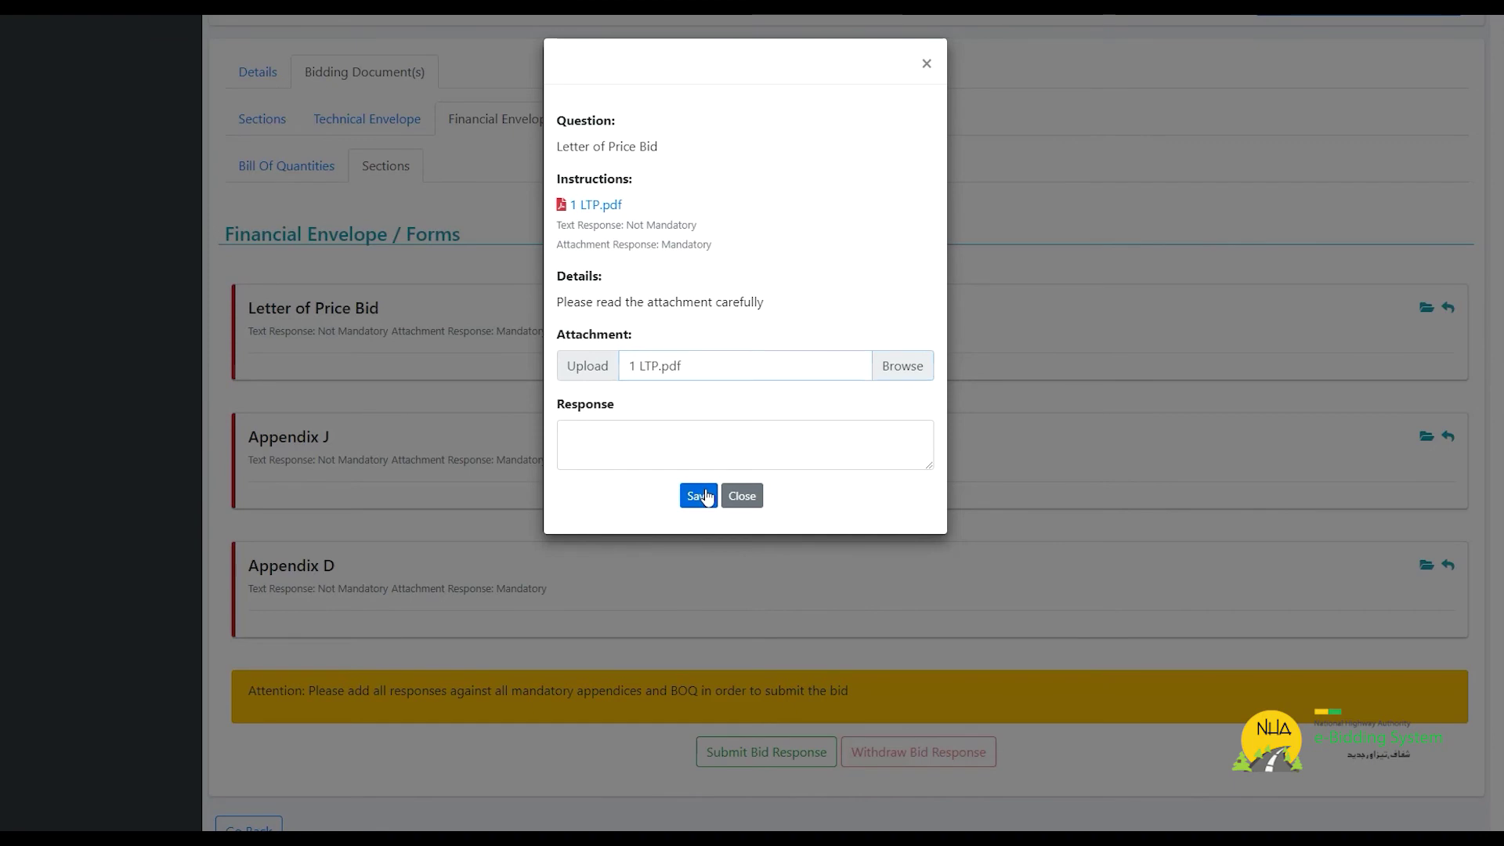
click(699, 496)
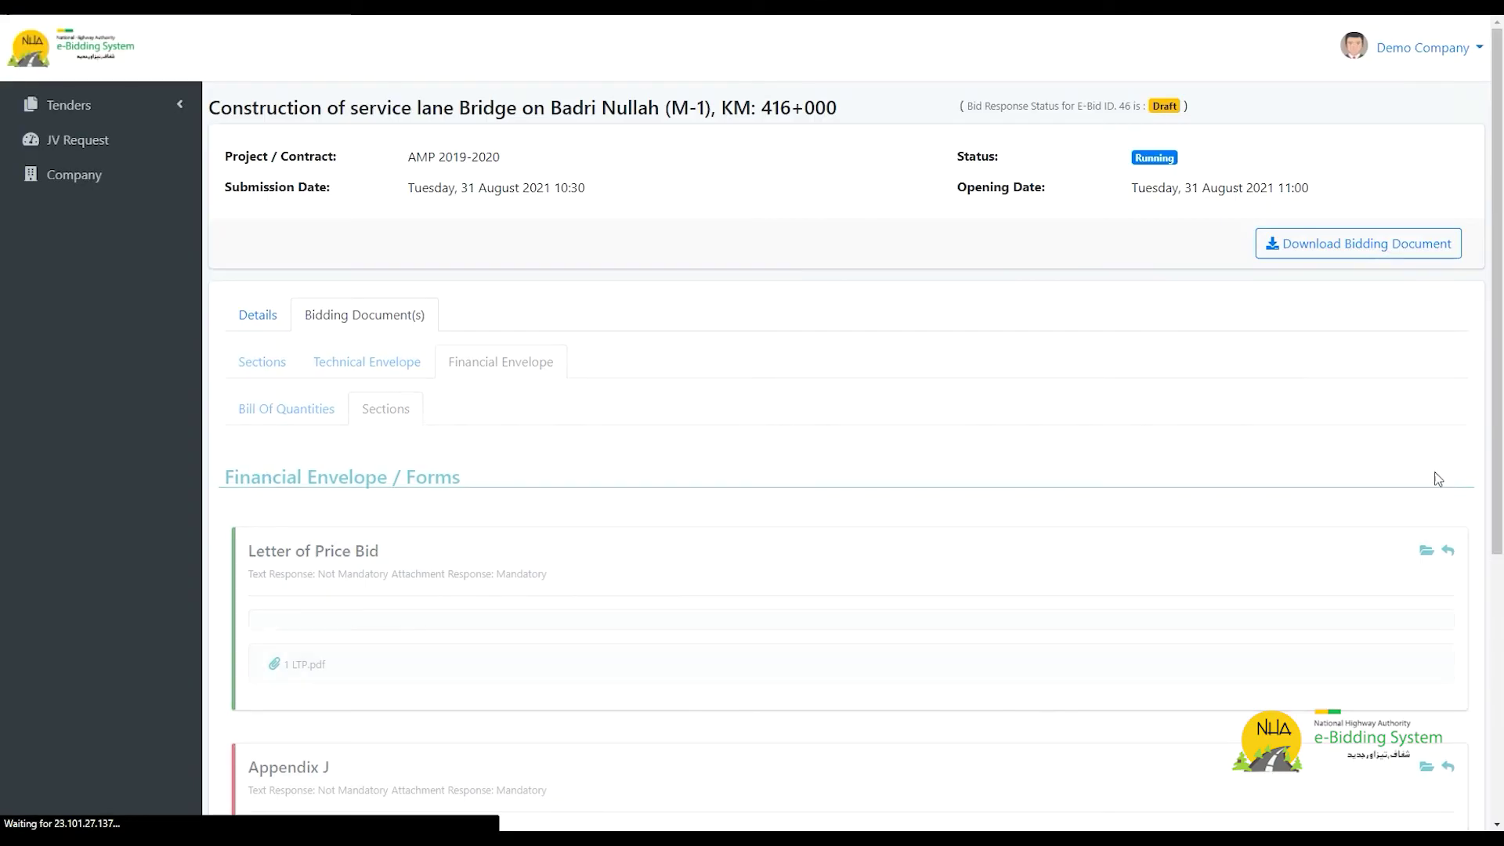
Attach 3 Appendix J.pdf as the response to "Appendix J" in the financial envelope and save it
scroll(1458, 391, down, 5)
click(1445, 357)
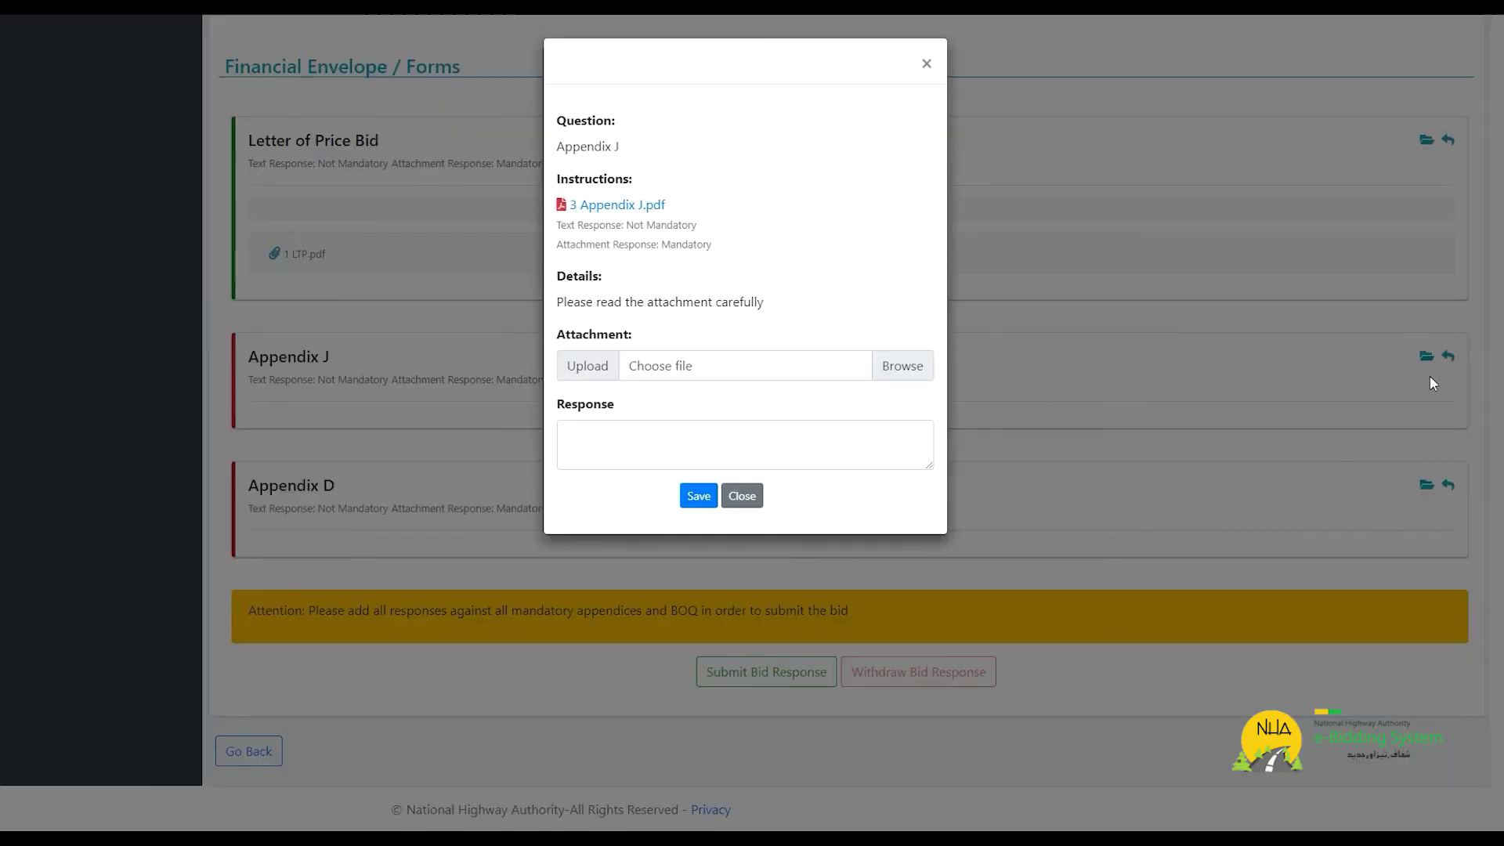
click(814, 379)
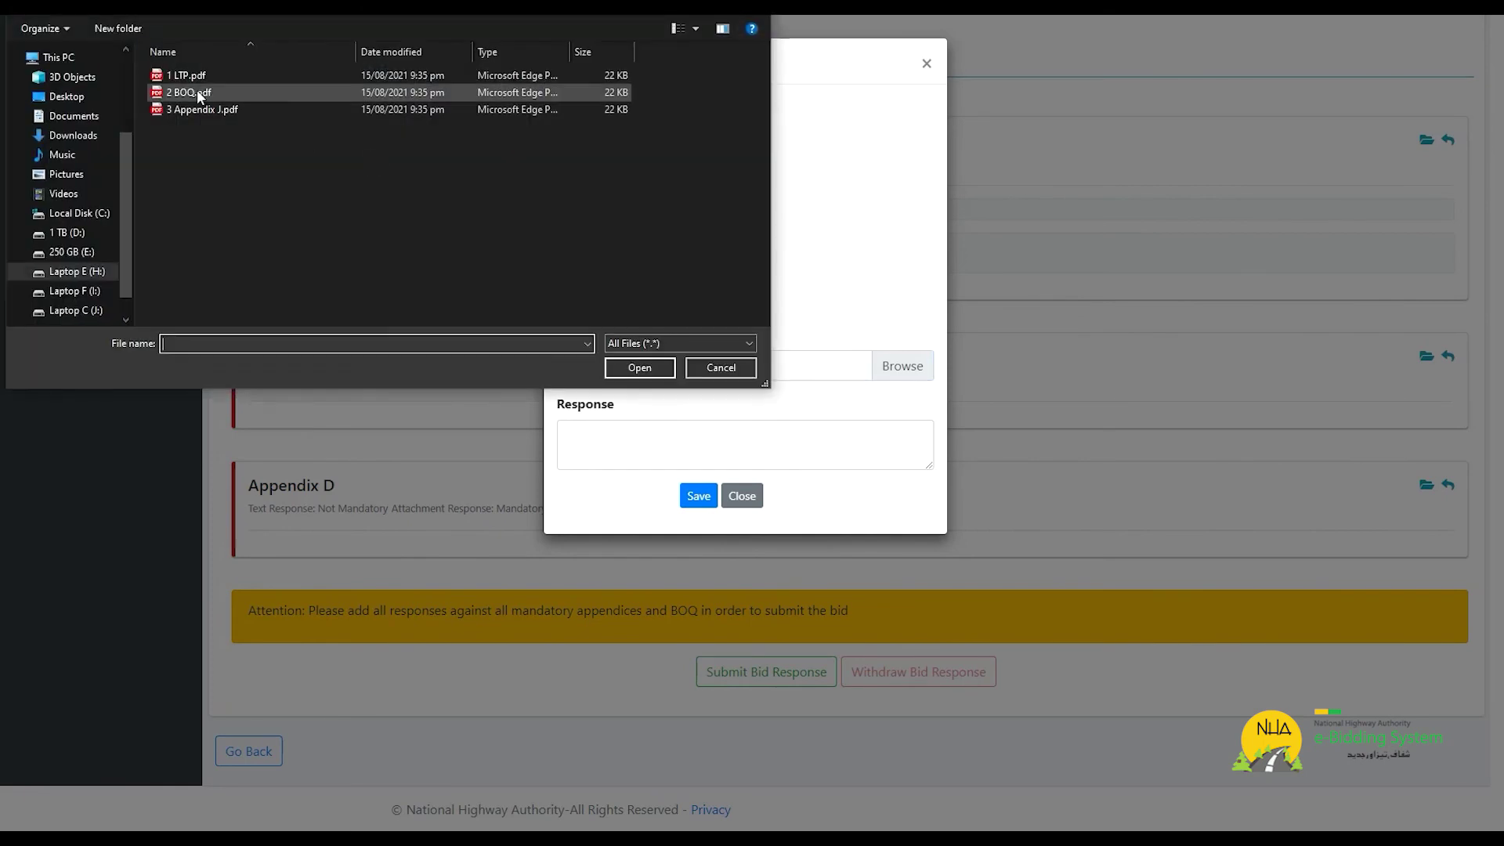
double_click(206, 108)
click(696, 496)
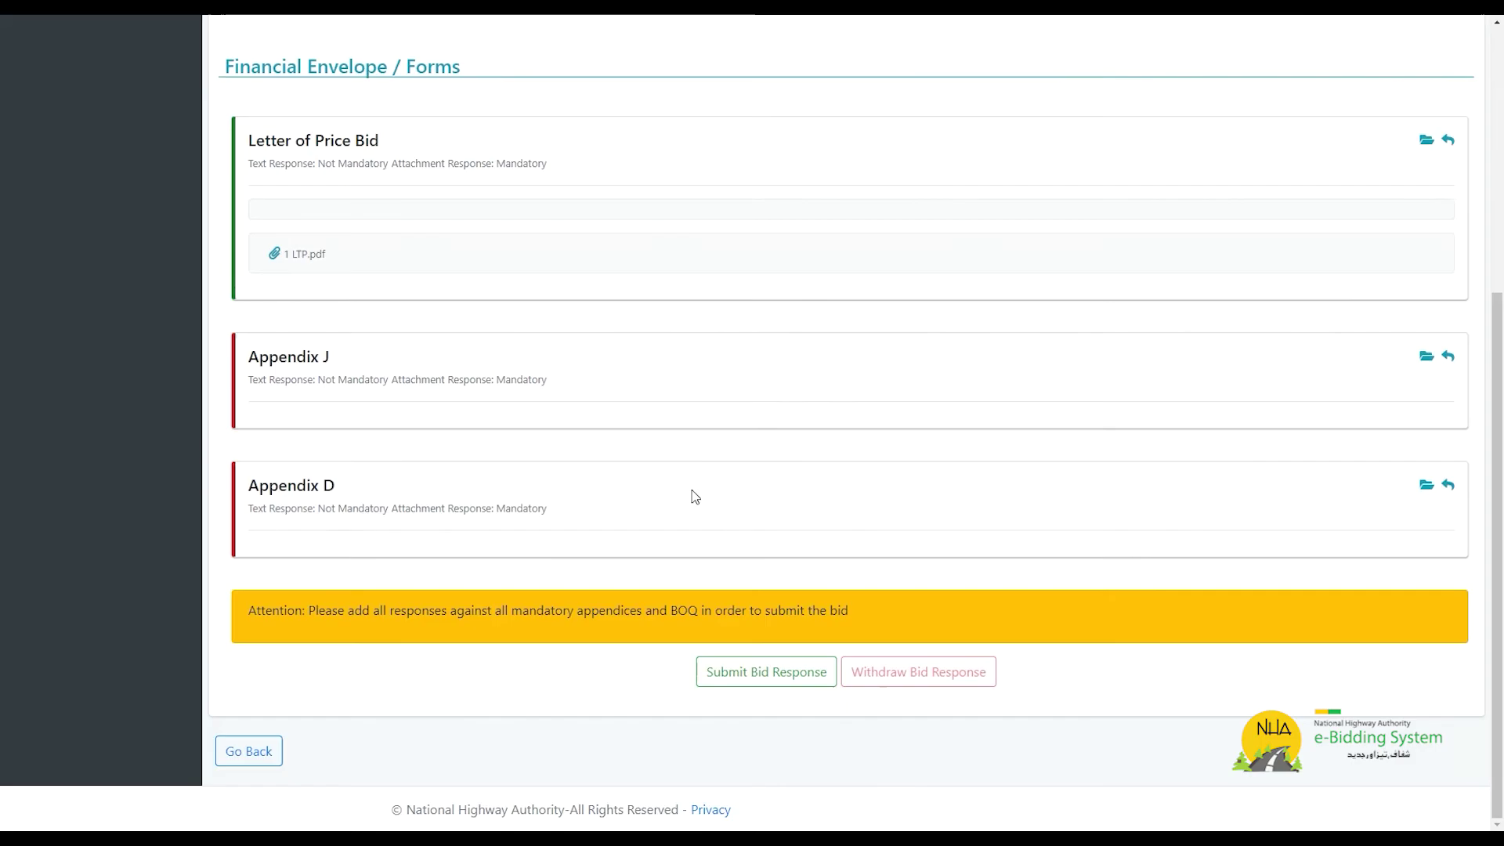
Attach 2 BOQ.pdf as the response to "Appendix D" in the financial envelope and save it
scroll(1175, 553, down, 3)
scroll(1197, 552, down, 2)
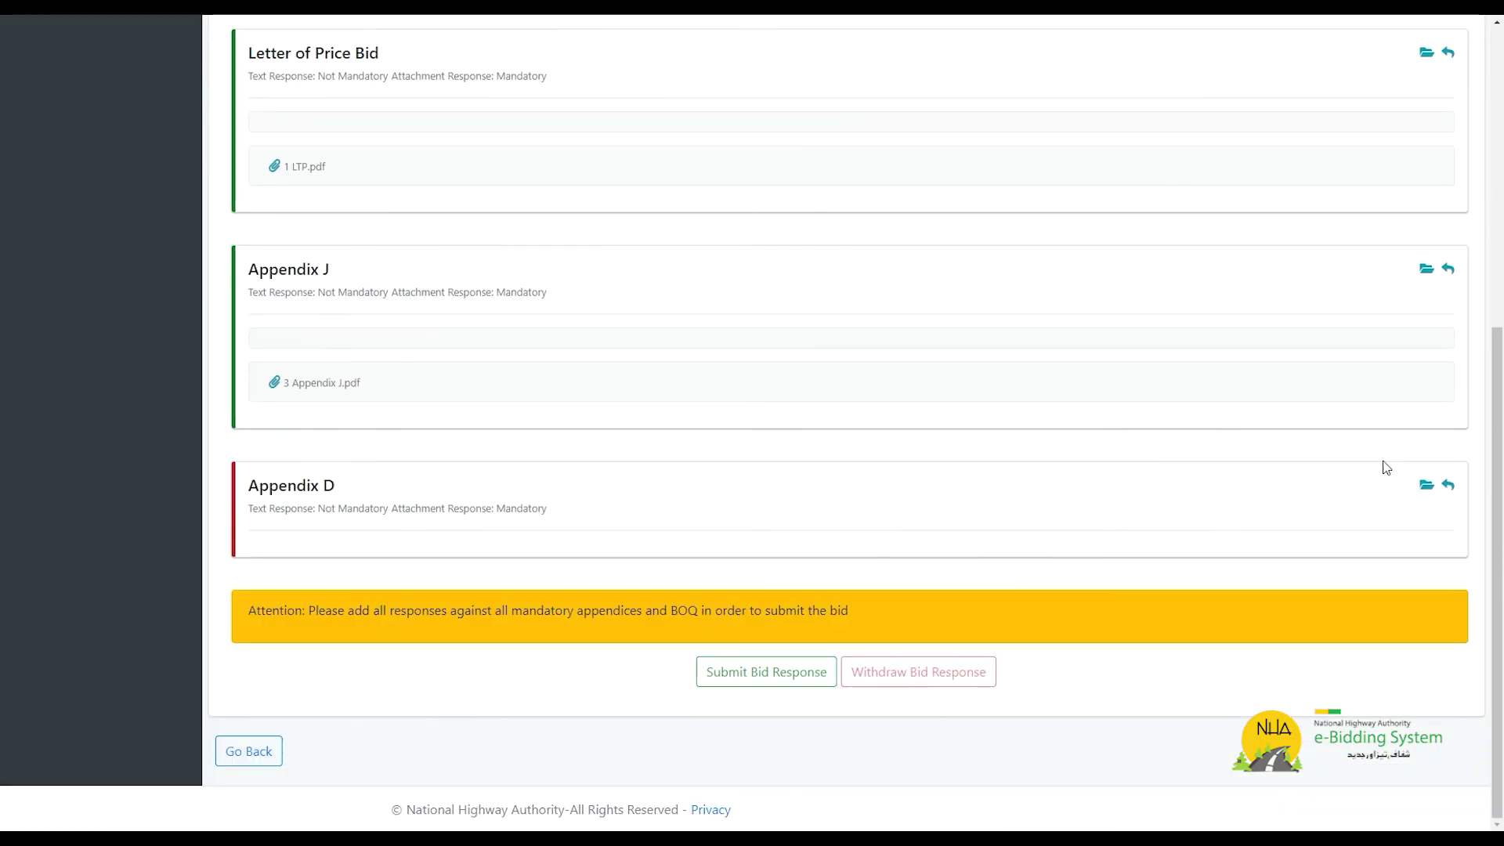
click(1449, 486)
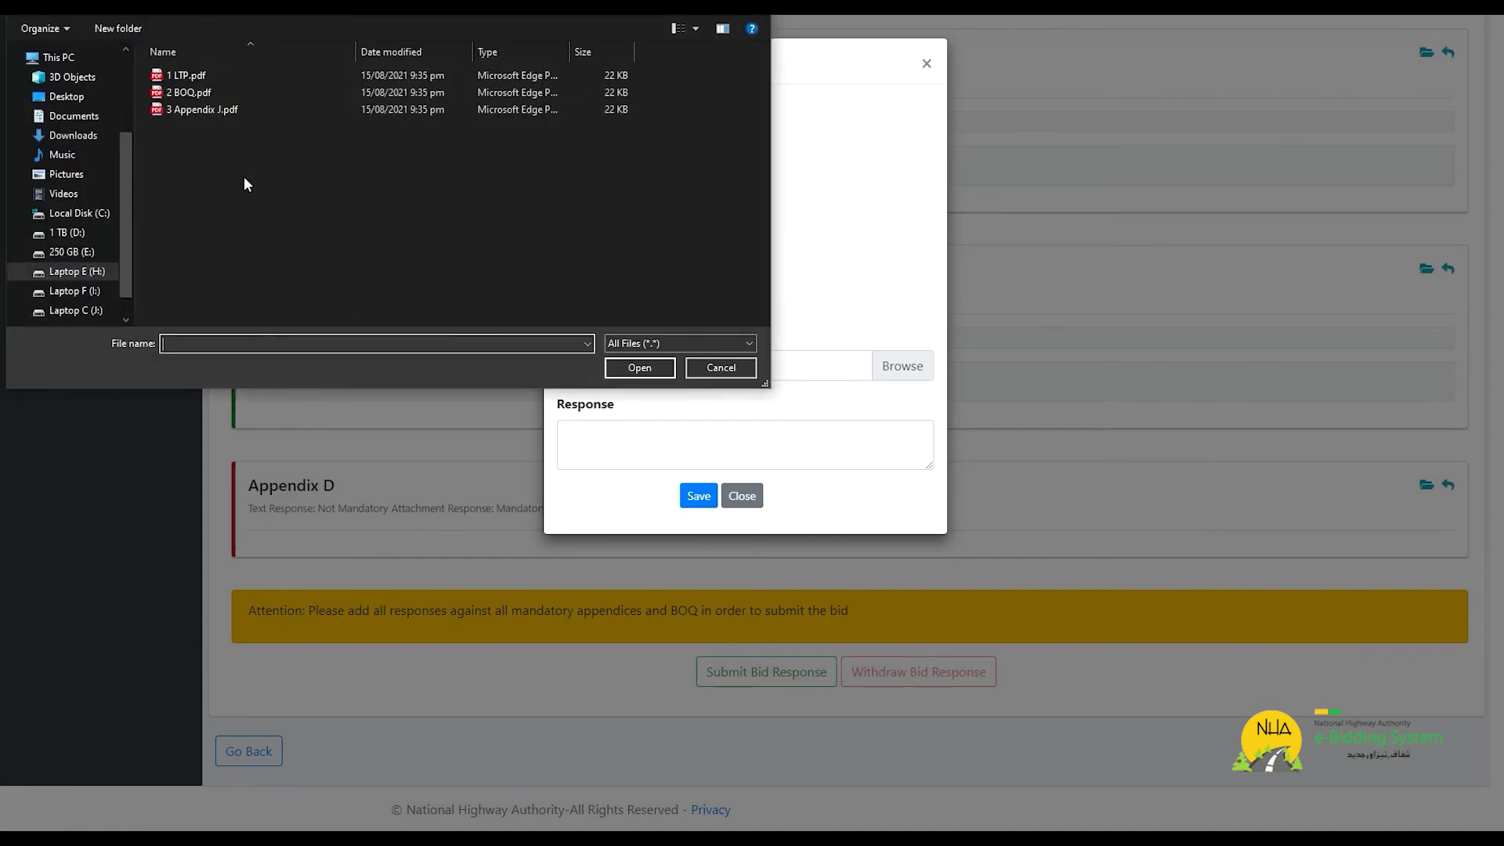
double_click(224, 91)
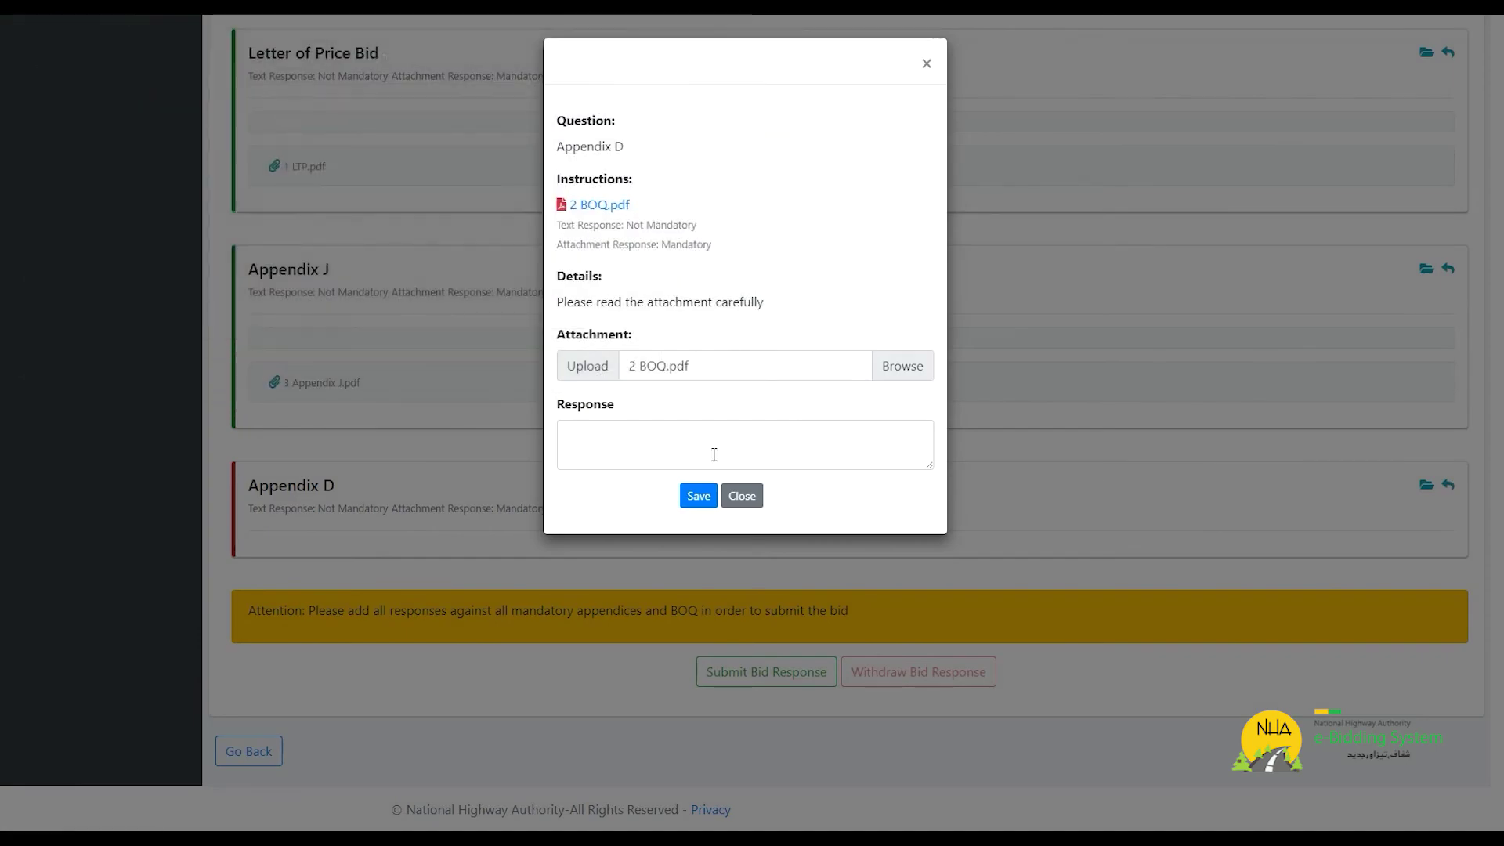
click(697, 496)
Review the financial envelope responses, submit the bid response and check its status for e-Bid 46
scroll(1086, 531, down, 7)
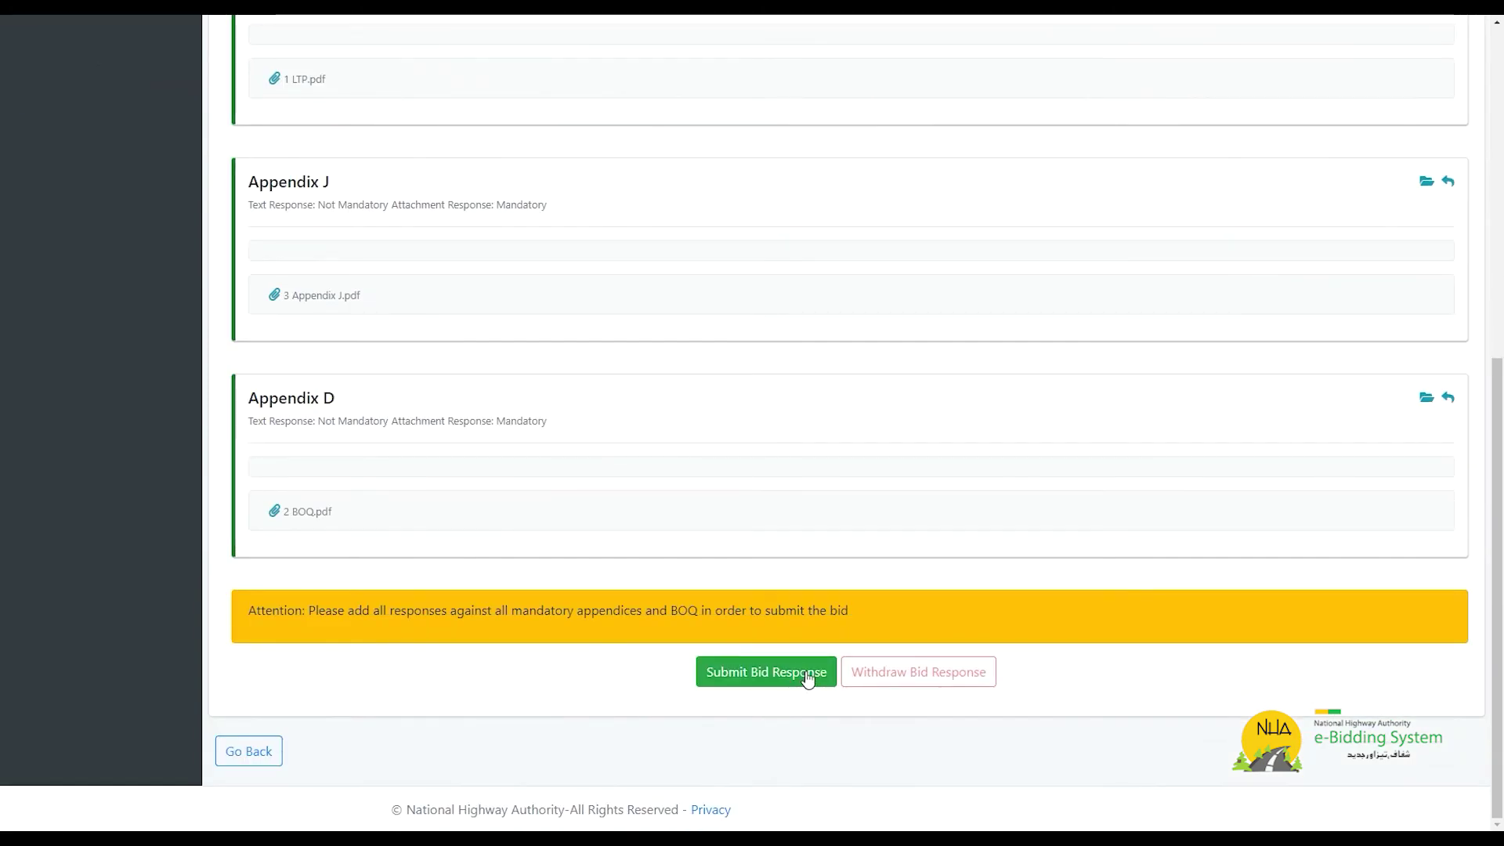
scroll(854, 643, up, 8)
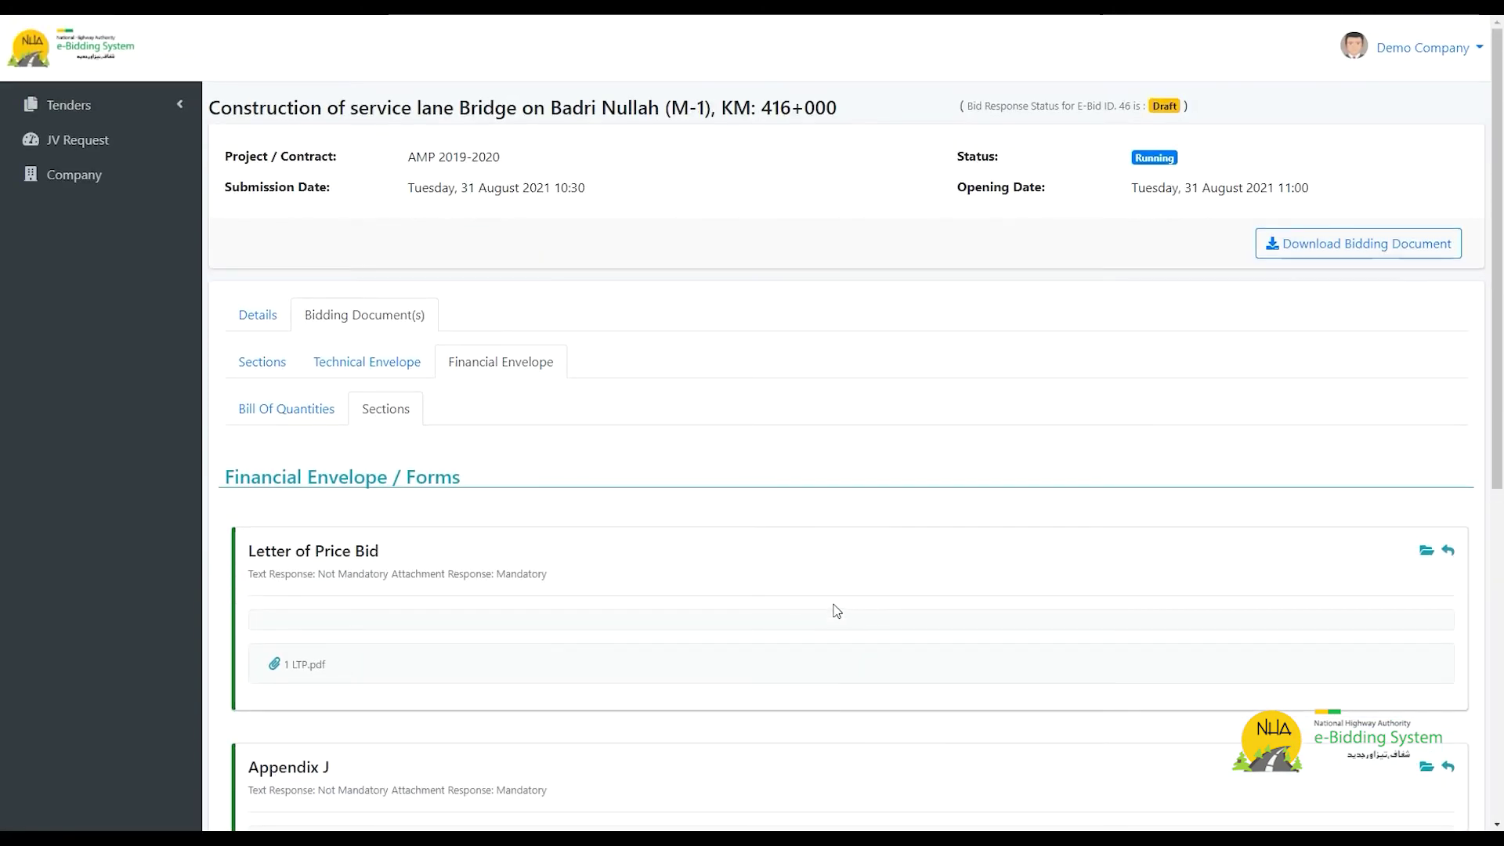
scroll(393, 546, down, 8)
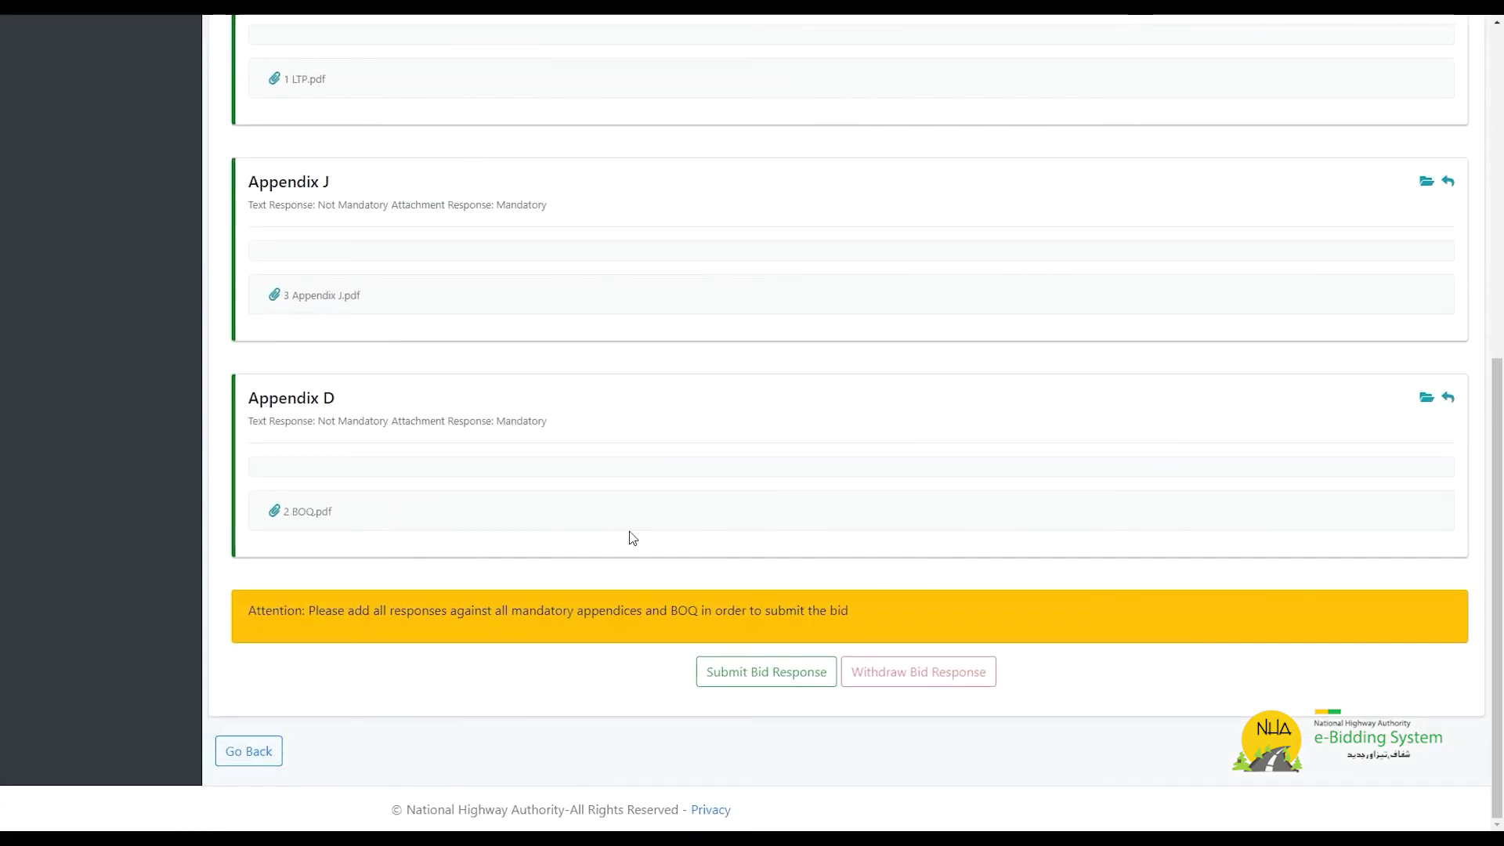
click(766, 678)
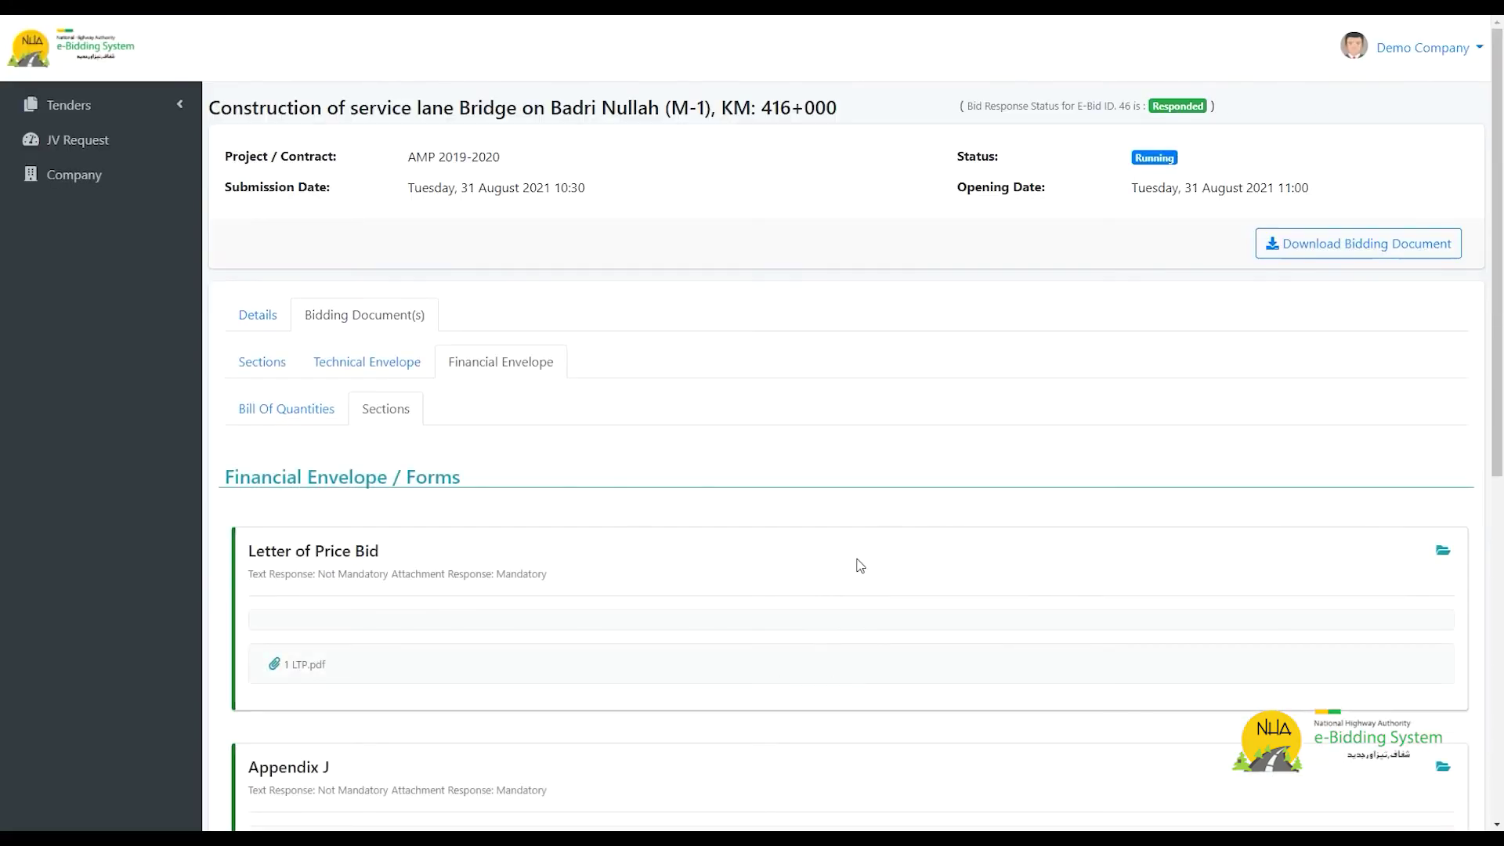
scroll(859, 565, down, 8)
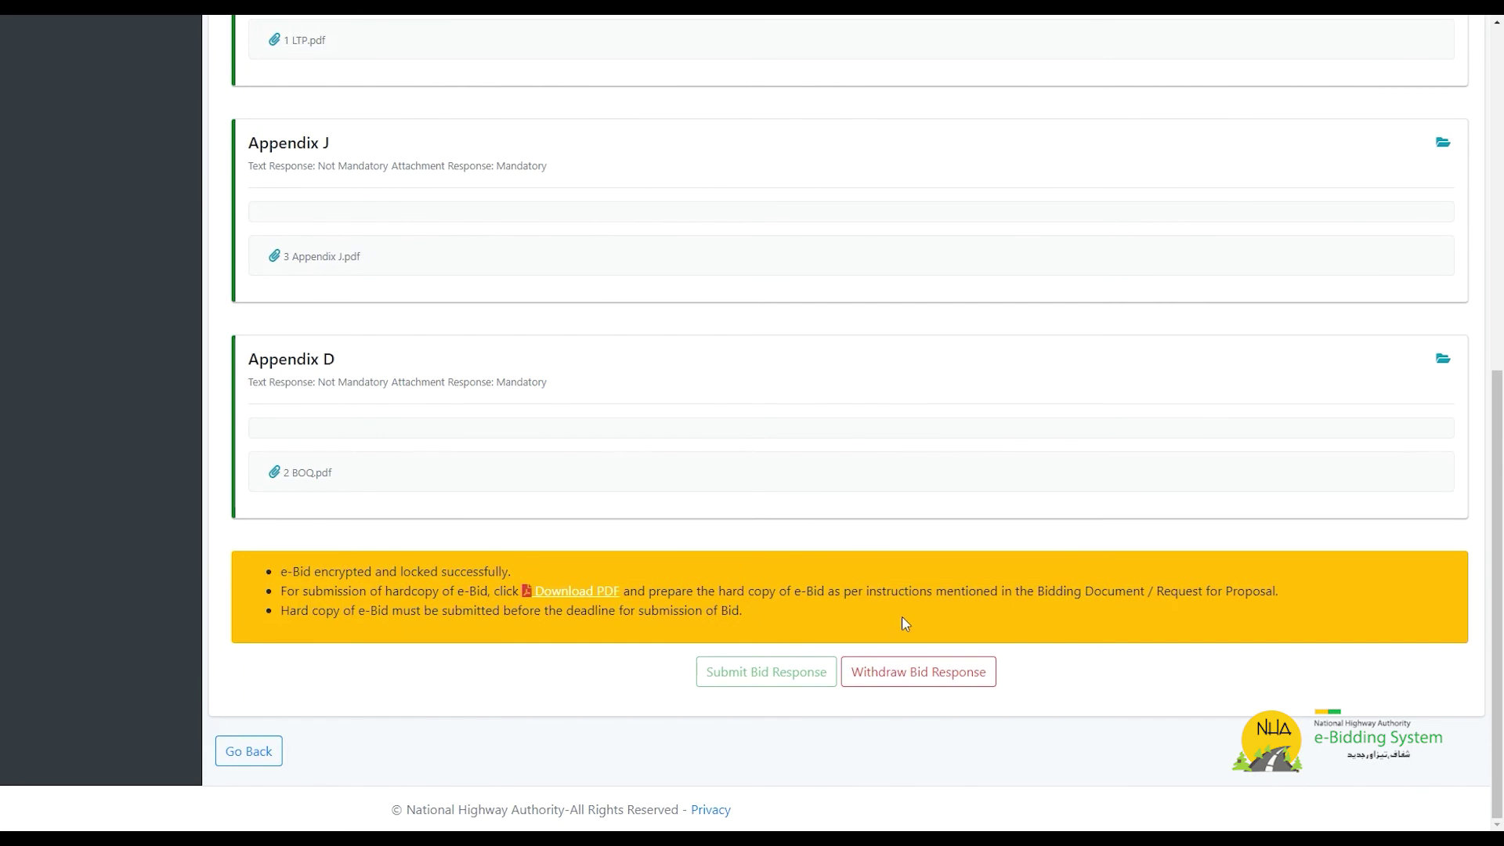
scroll(915, 606, up, 10)
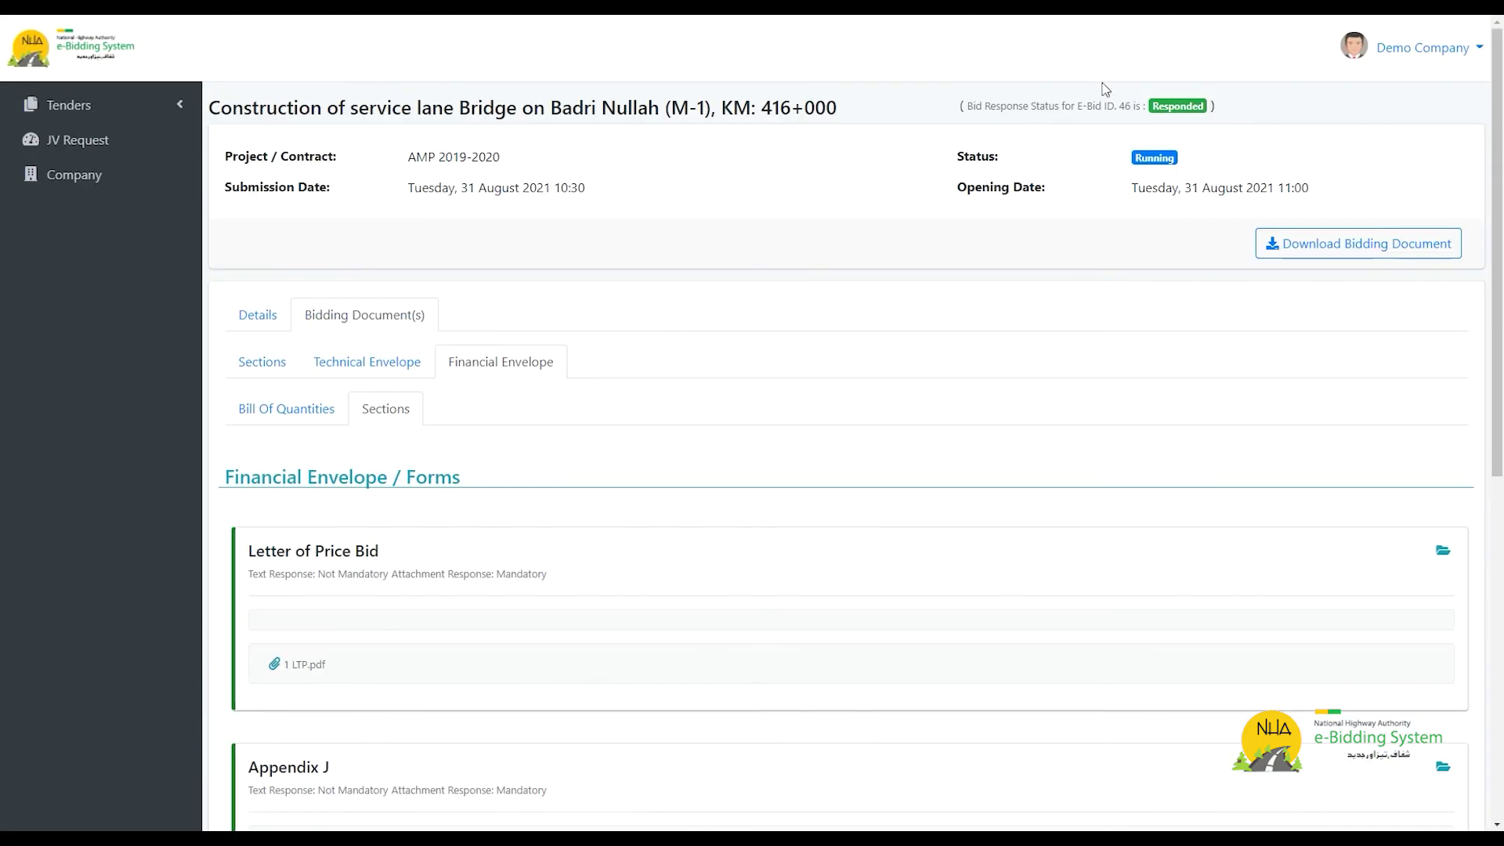
drag(1144, 106, 1197, 100)
click(1300, 130)
Download the PDF for the hard copy of the e-Bid and save it as 98.pdf in the Downloads folder
scroll(1046, 498, down, 7)
scroll(840, 574, down, 2)
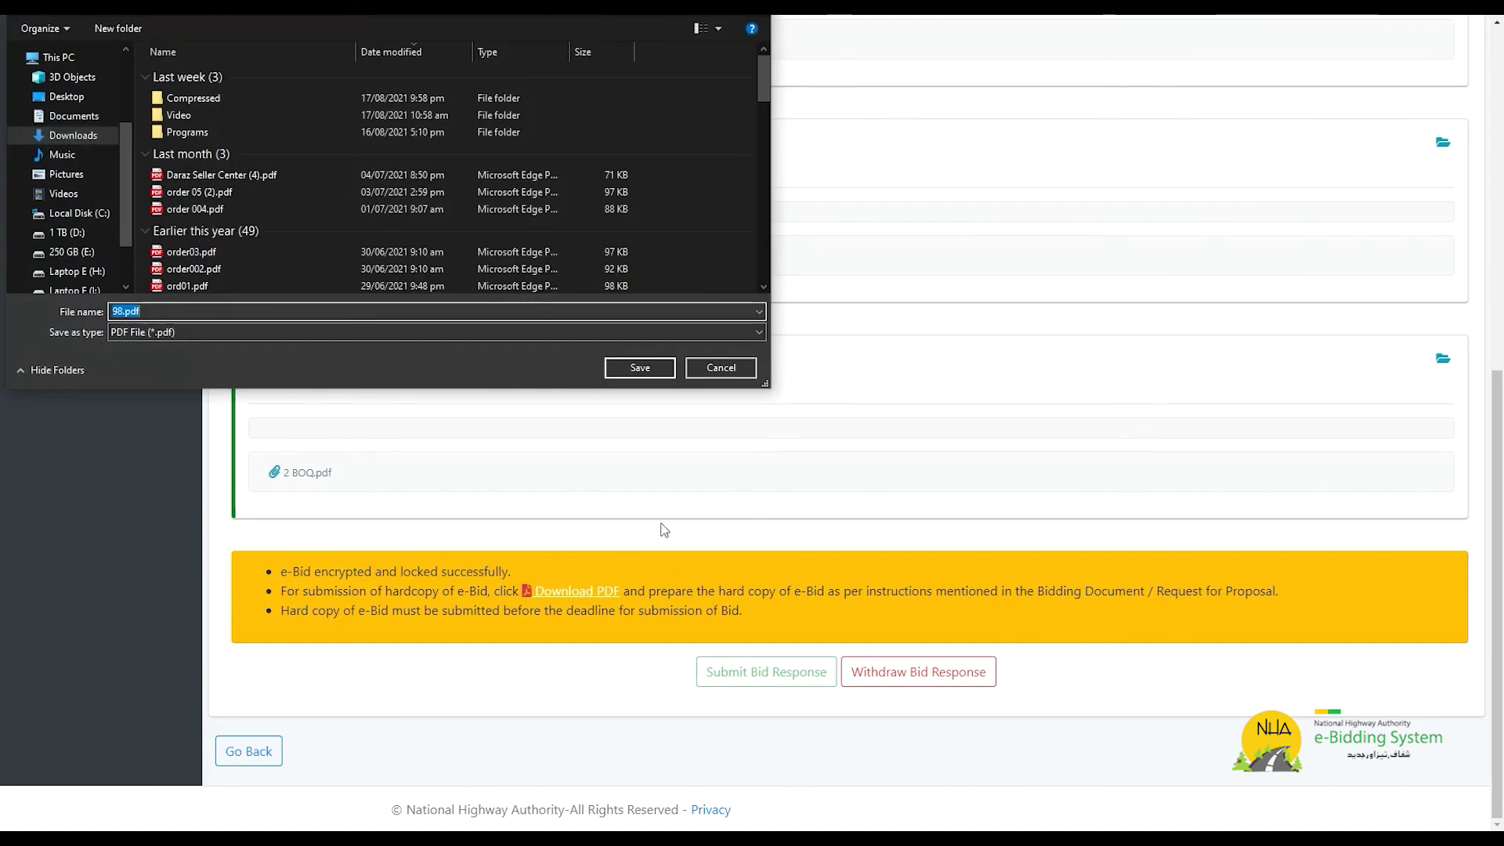
click(640, 368)
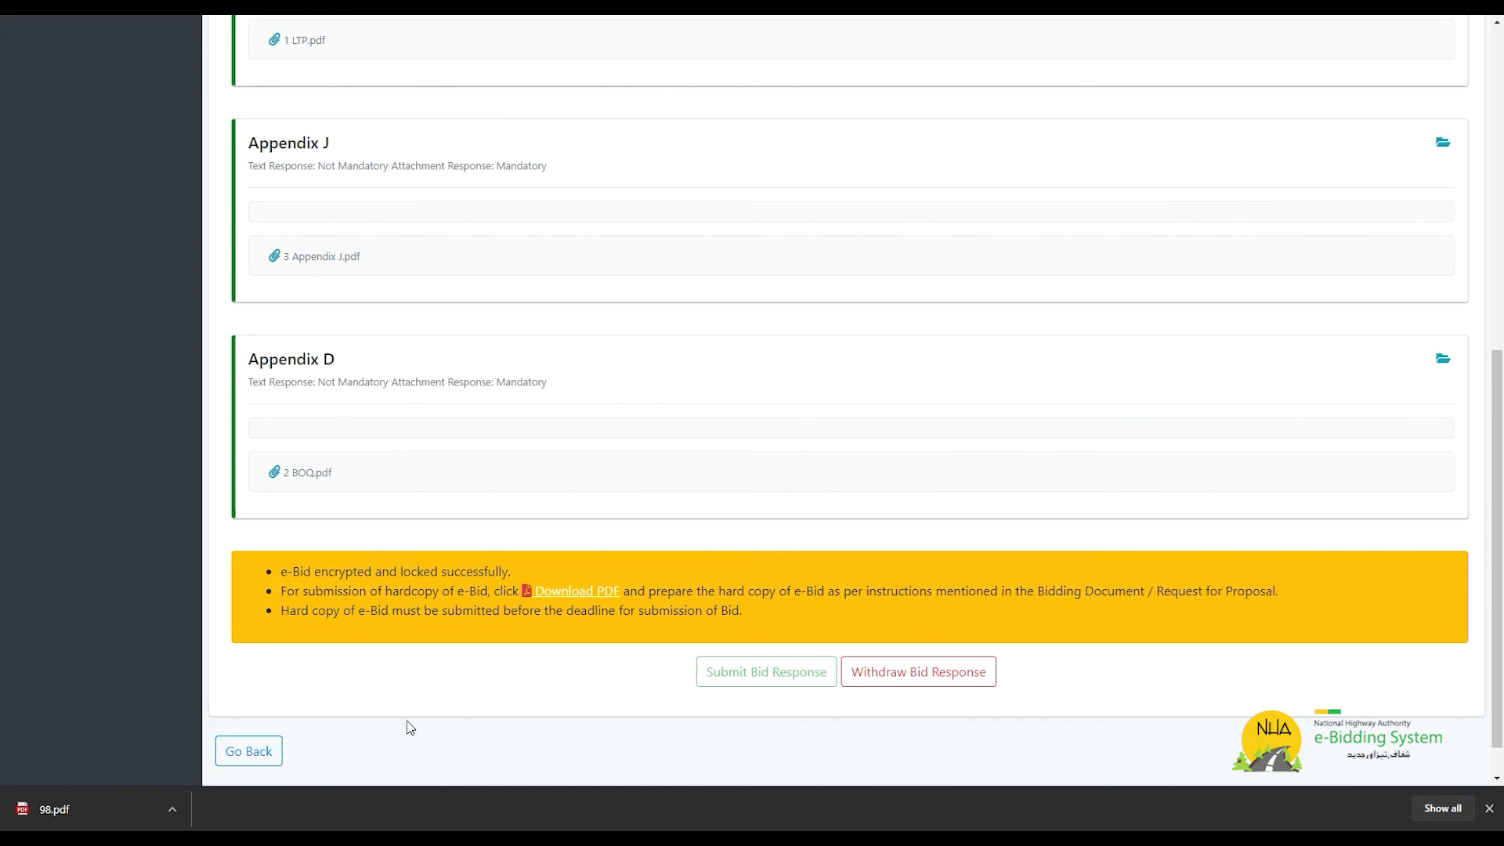
Open the downloaded 98.pdf and look through its cover page, company details and following pages
click(119, 794)
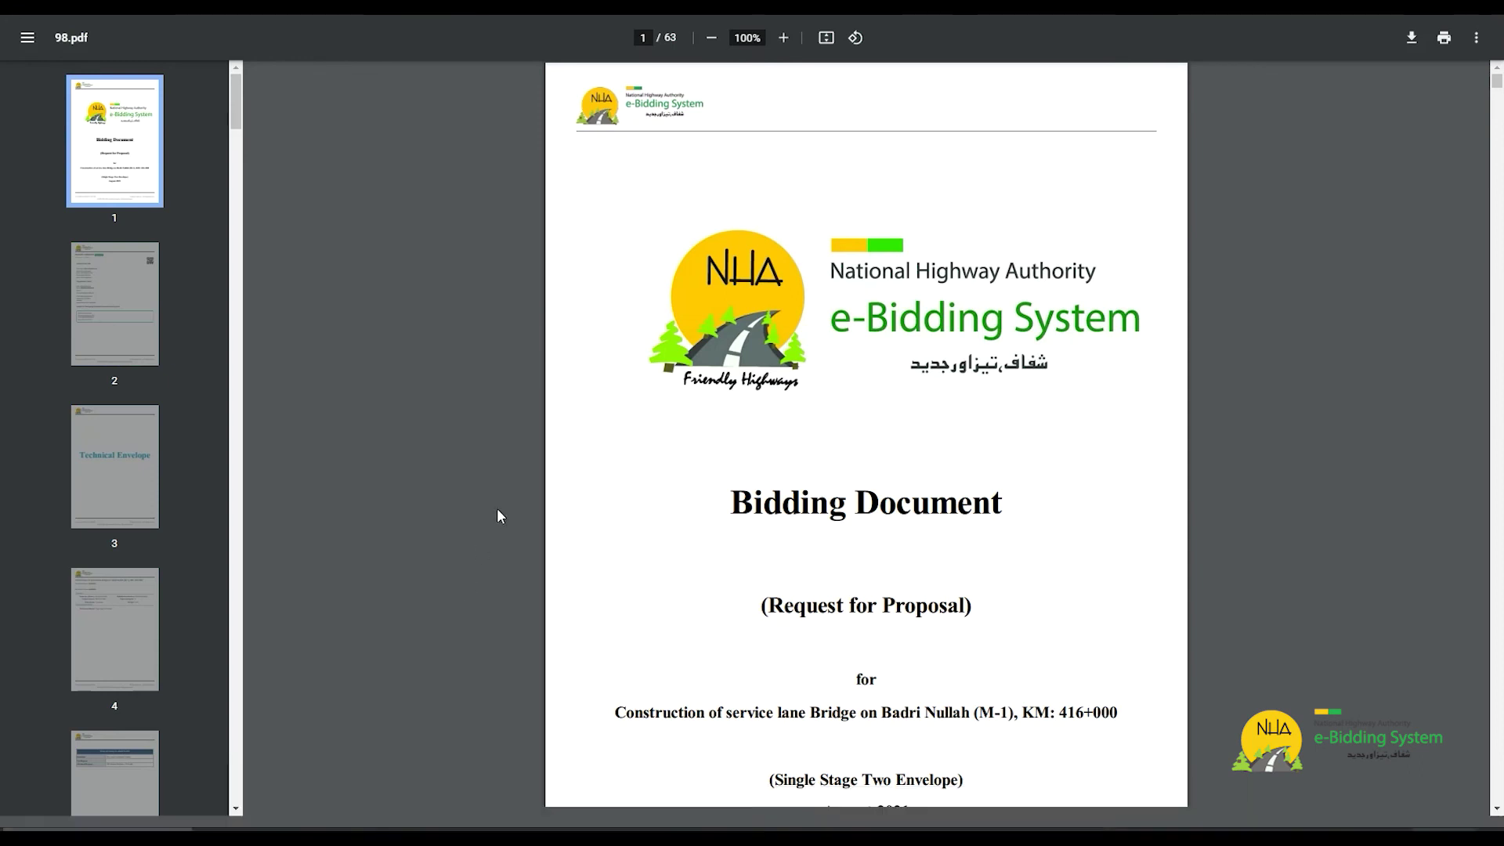
scroll(497, 515, down, 3)
scroll(497, 515, down, 9)
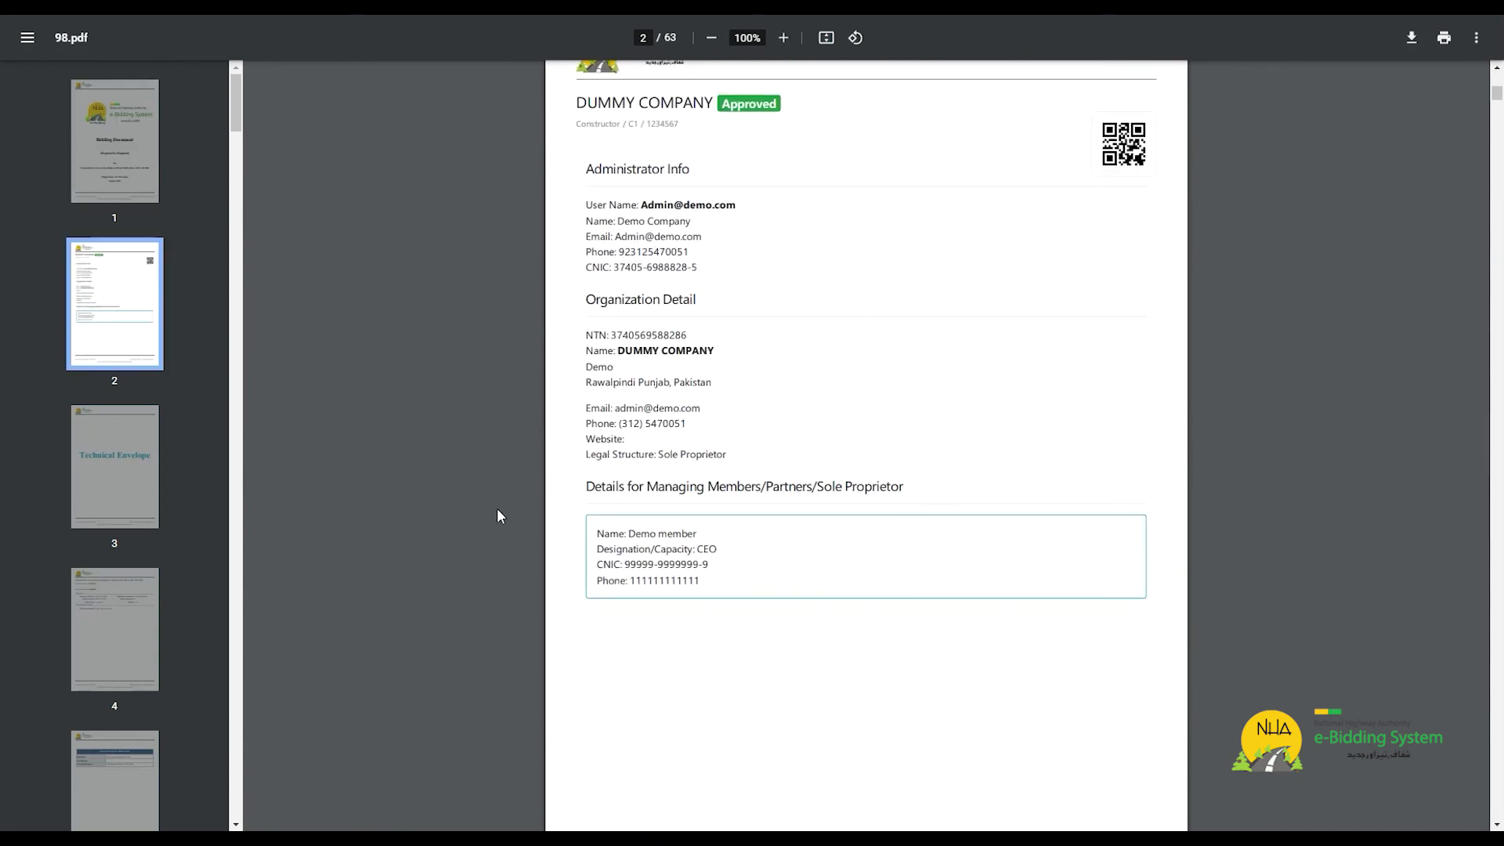
scroll(497, 515, down, 6)
scroll(496, 509, down, 5)
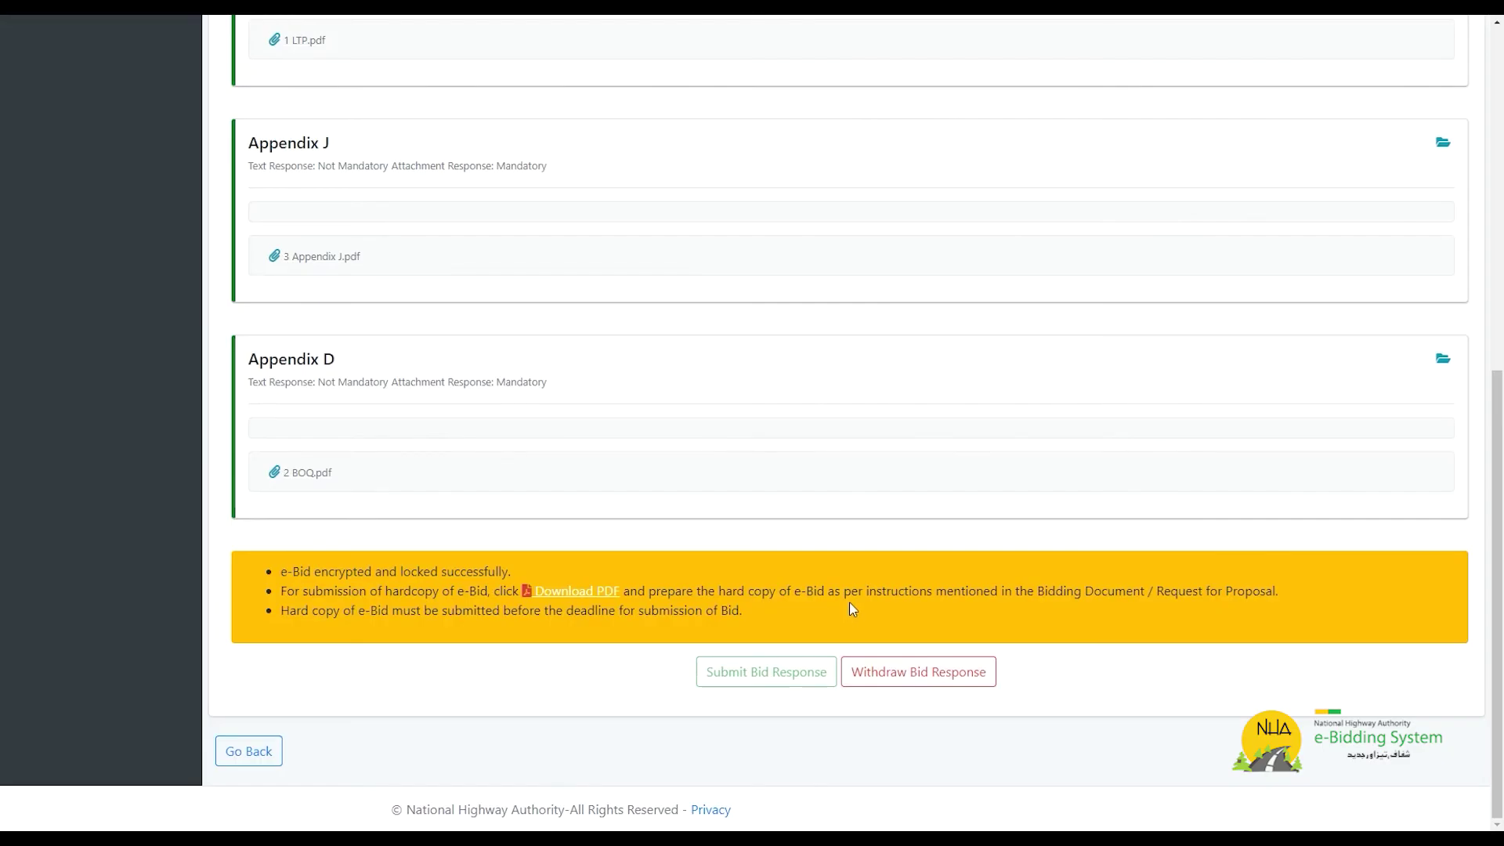
Check the tender's submission date and withdraw the submitted bid response for e-Bid 46
scroll(851, 607, up, 8)
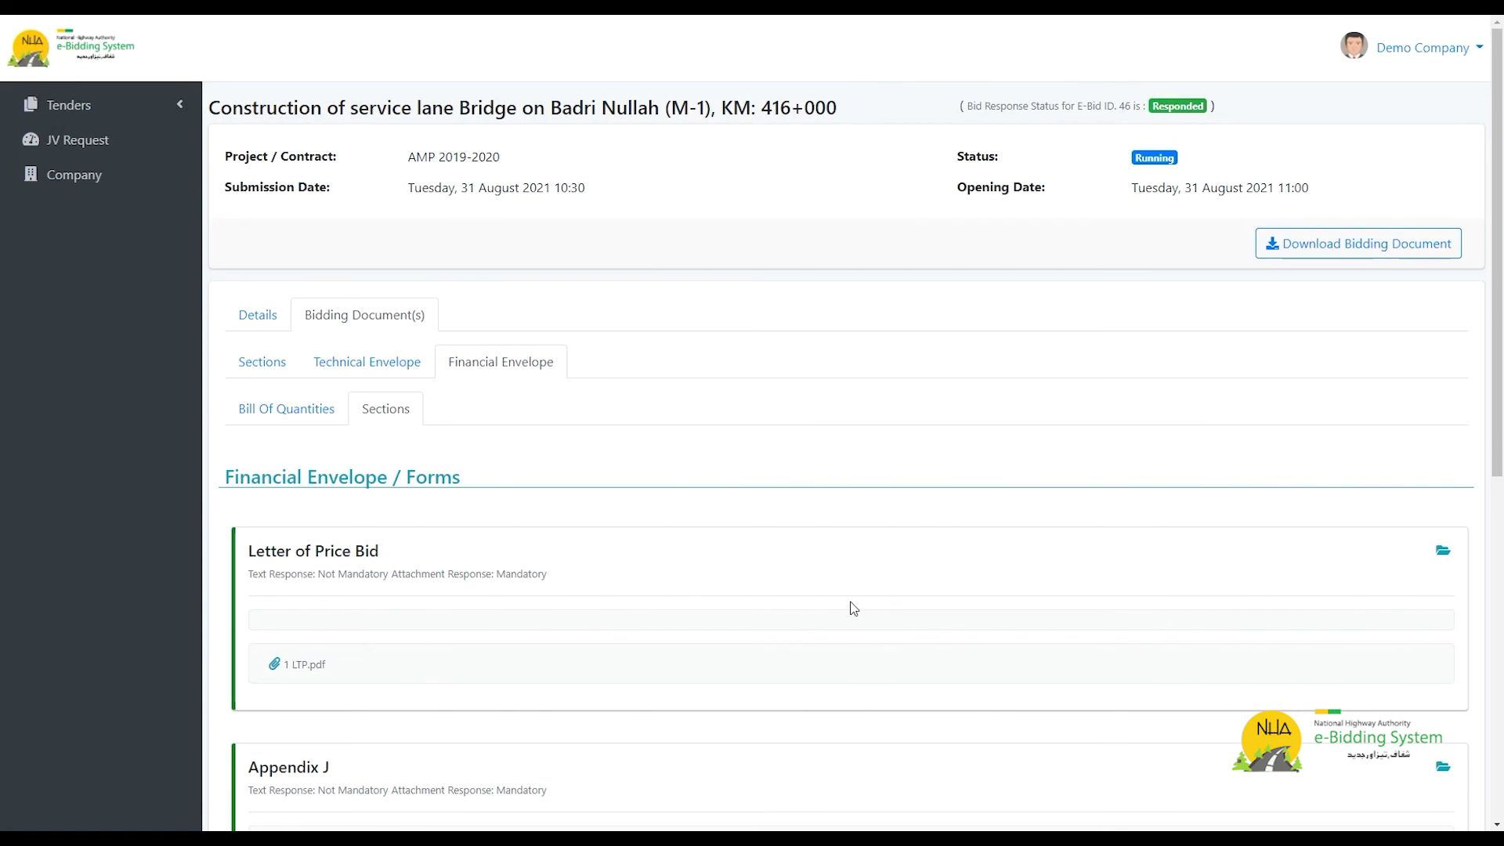
scroll(853, 608, down, 8)
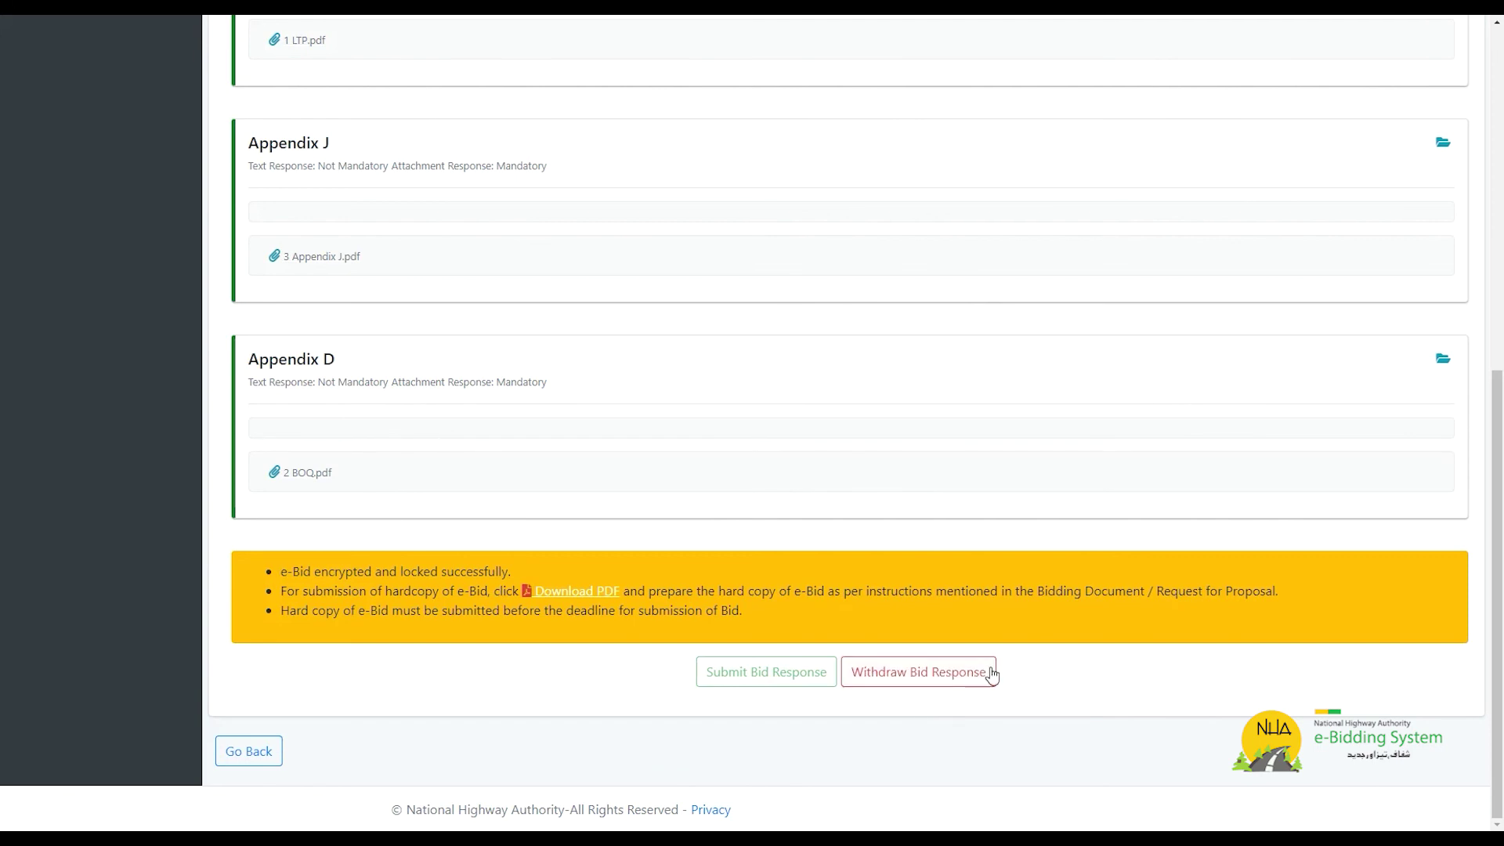
scroll(818, 683, up, 7)
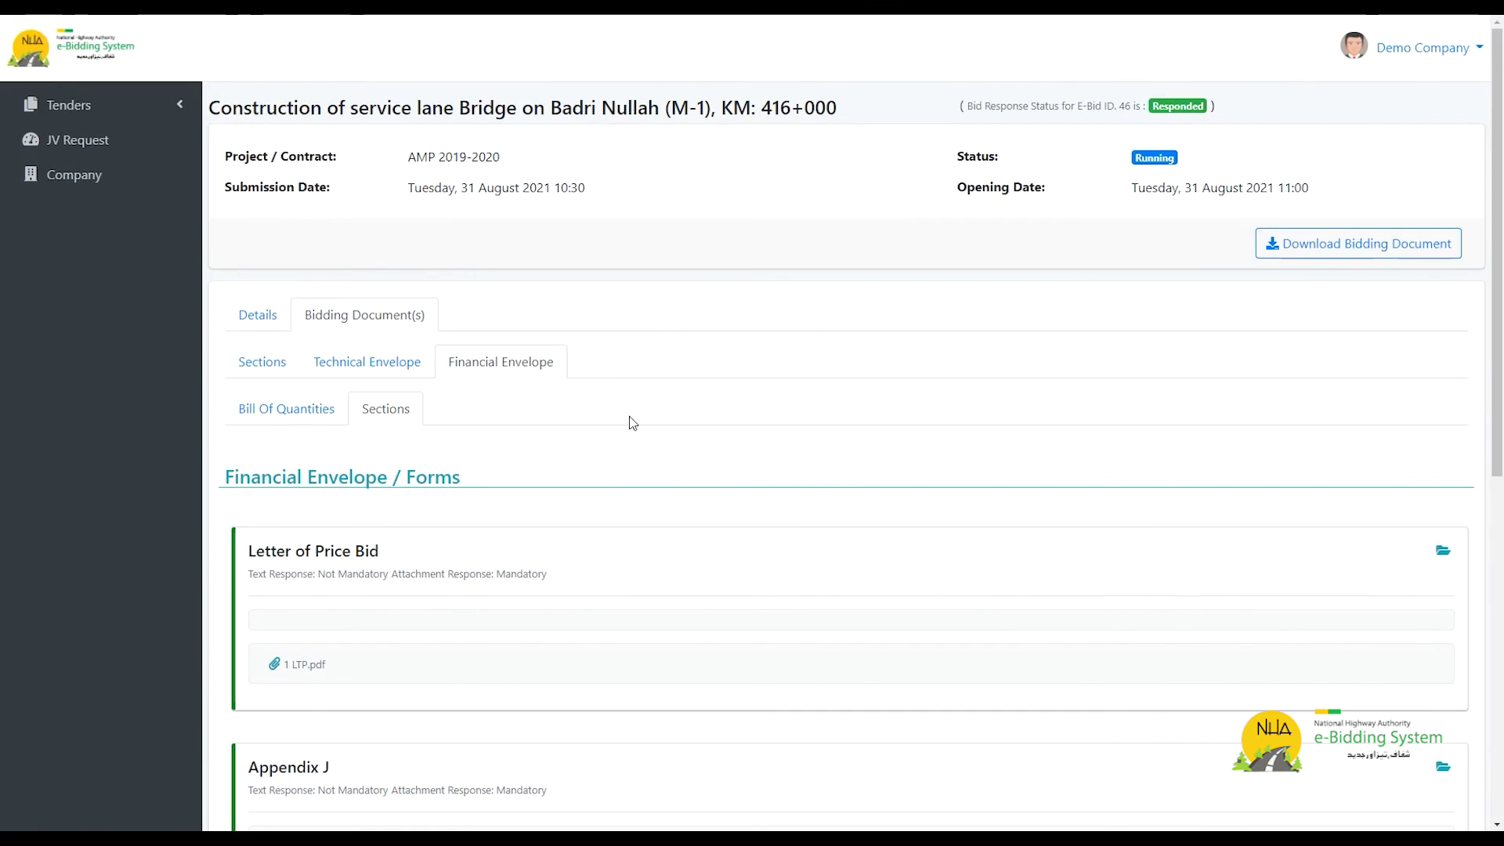
drag(408, 188, 598, 188)
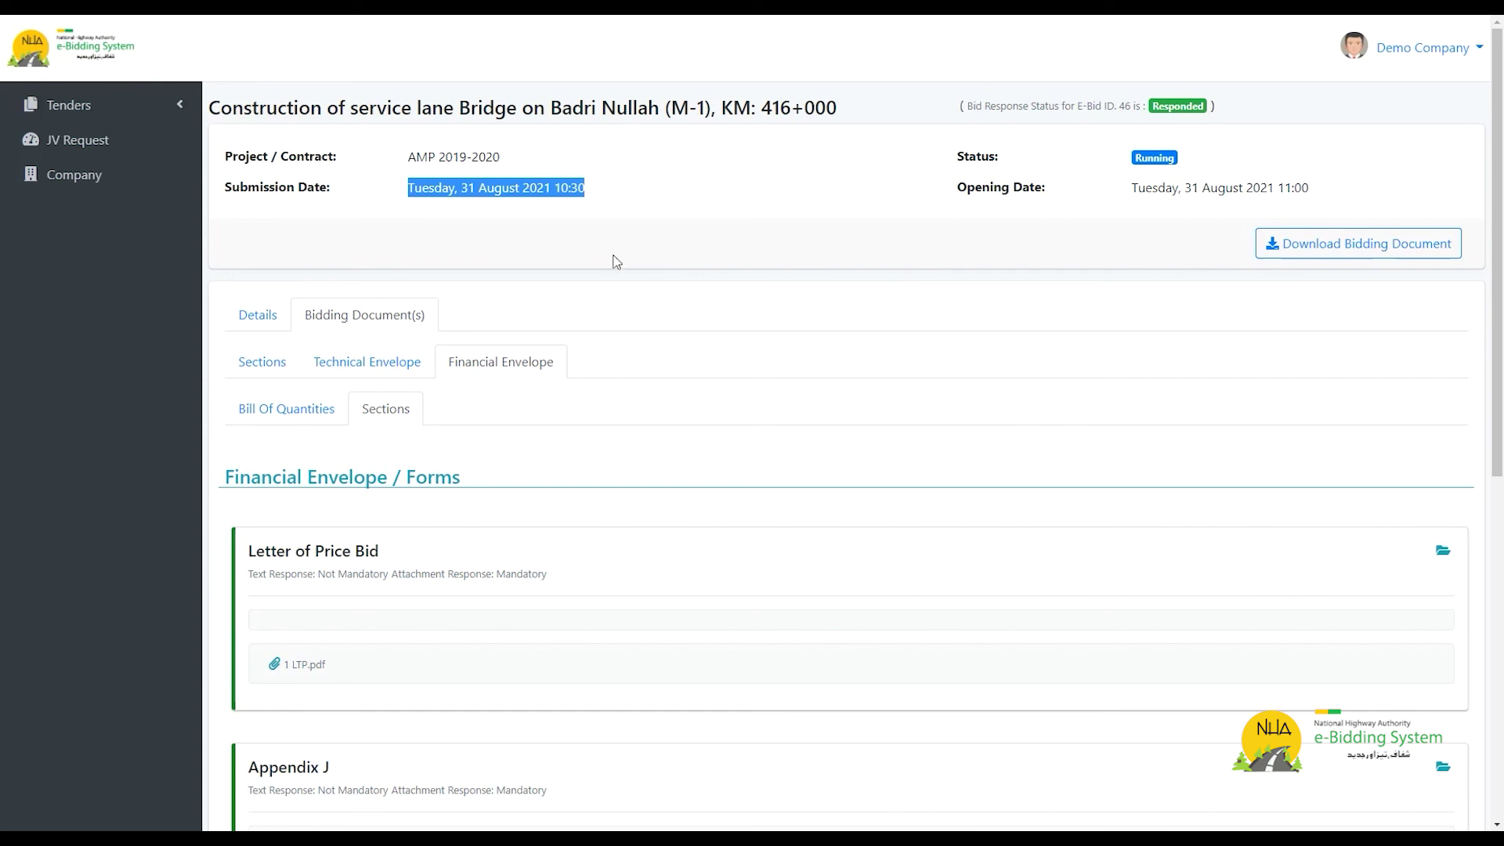
scroll(726, 362, down, 3)
scroll(752, 357, down, 5)
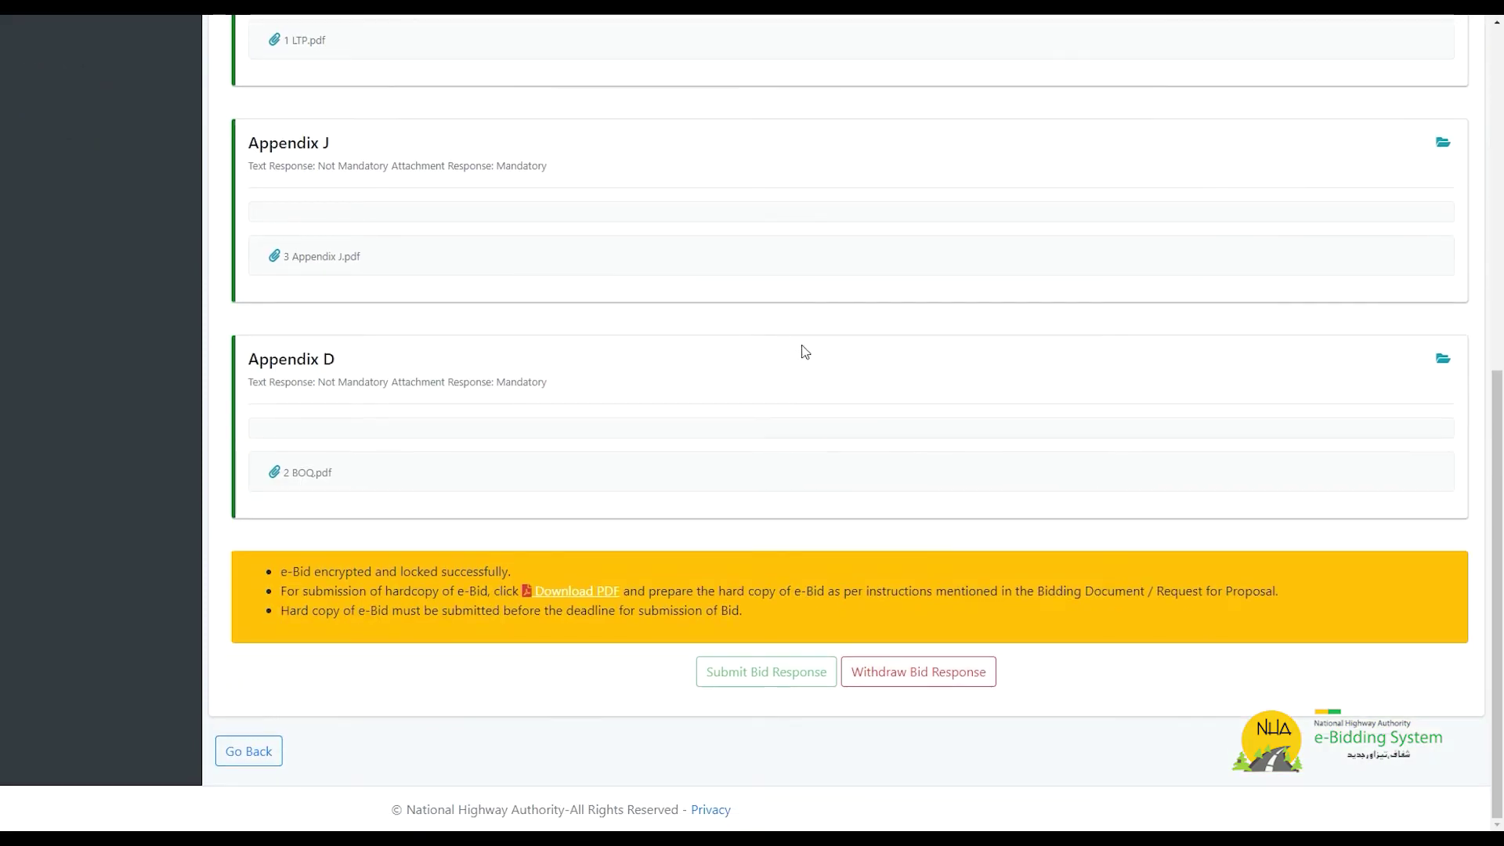
click(962, 683)
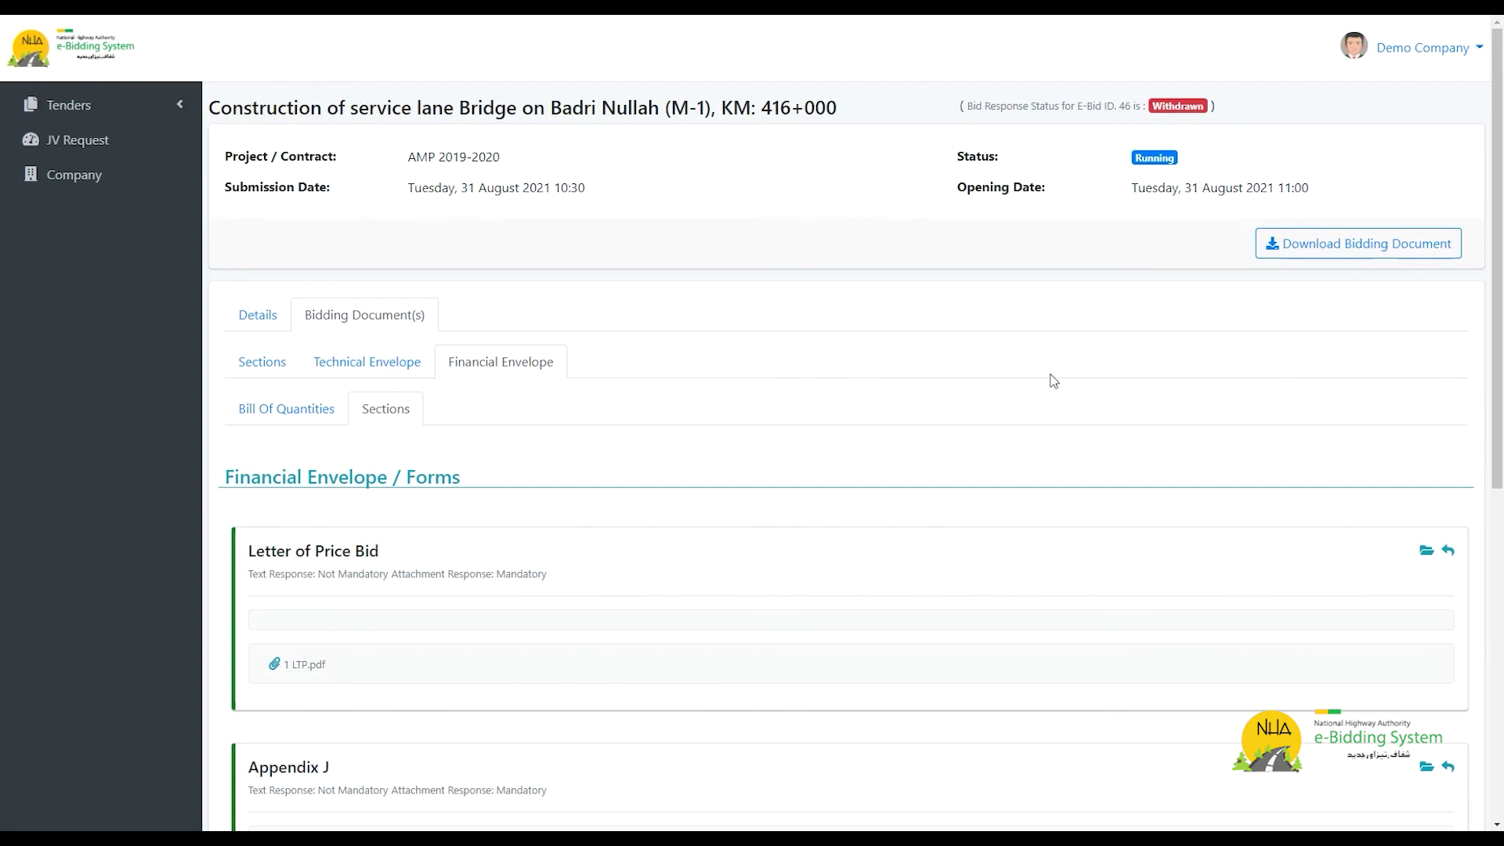
Sign out of the company account
click(1430, 53)
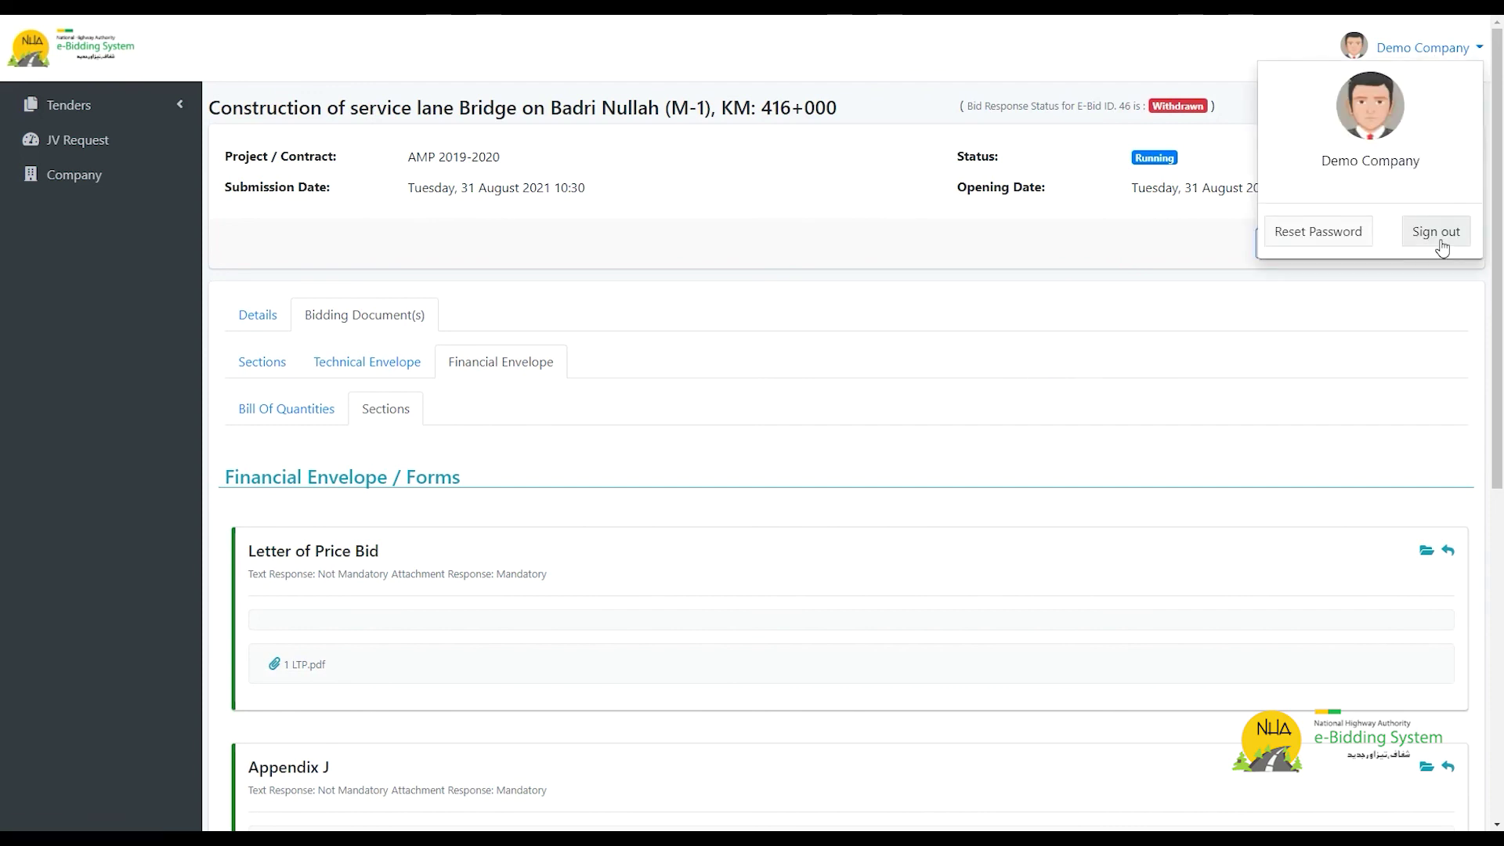
click(1439, 243)
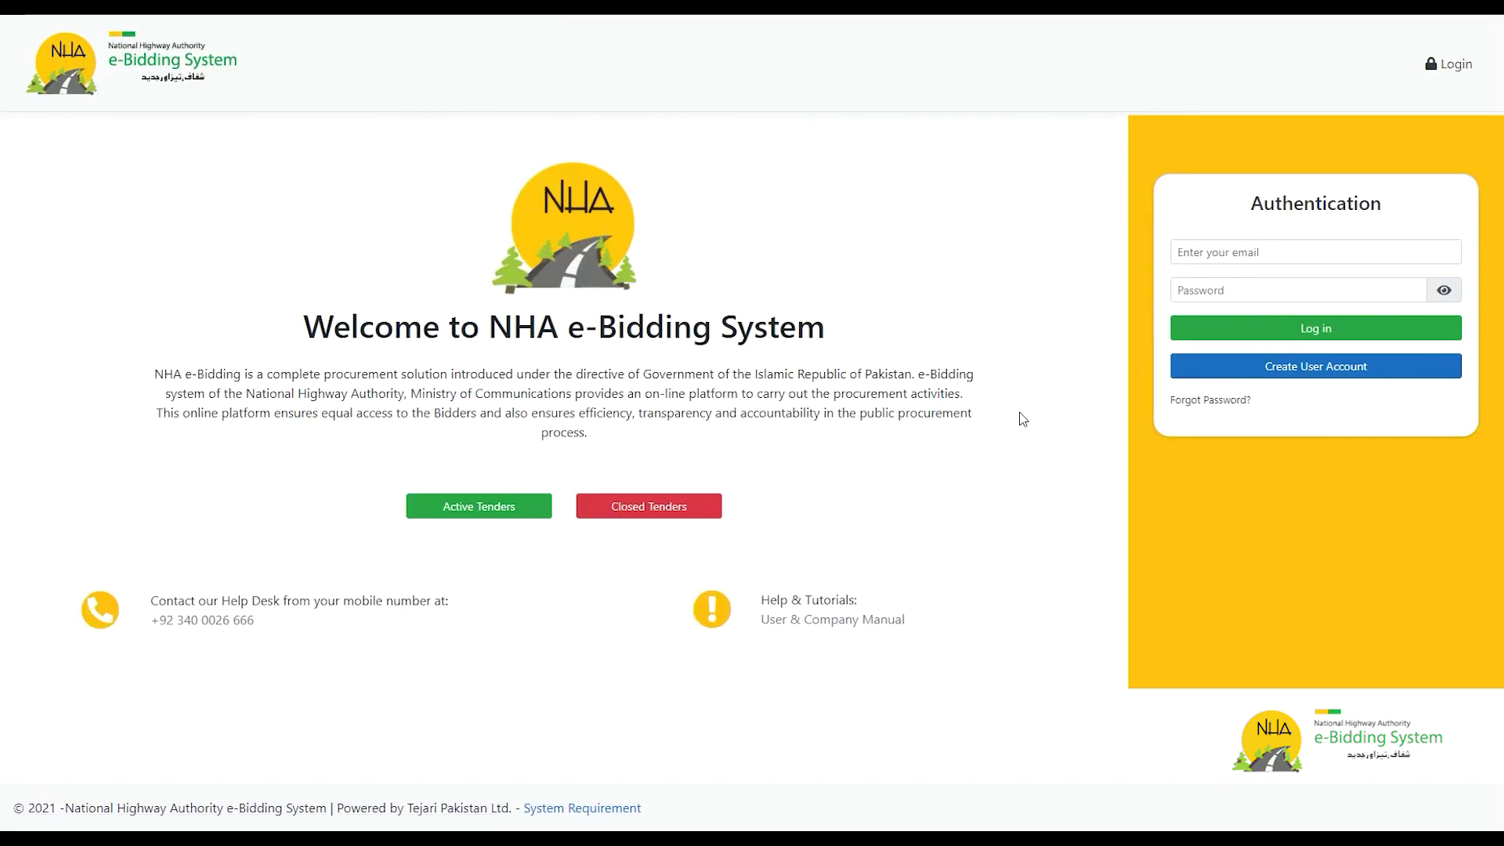